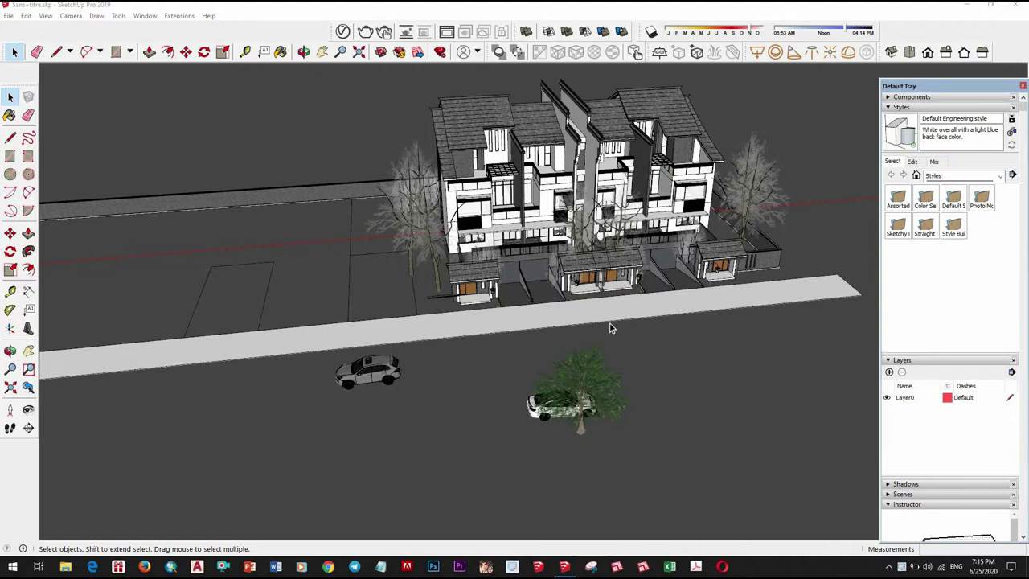
Move the silver SUV from the street to a spot in front of the townhouses
scroll(626, 414, "down", 3)
middle_click_drag(627, 414, 490, 378)
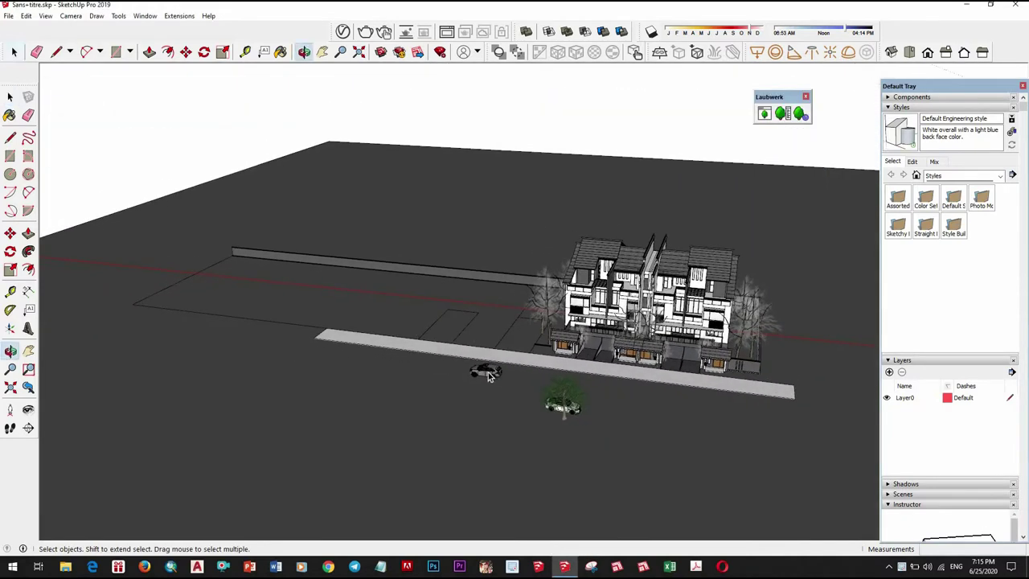
scroll(491, 378, "up", 2)
scroll(490, 378, "up", 3)
left_click(485, 373)
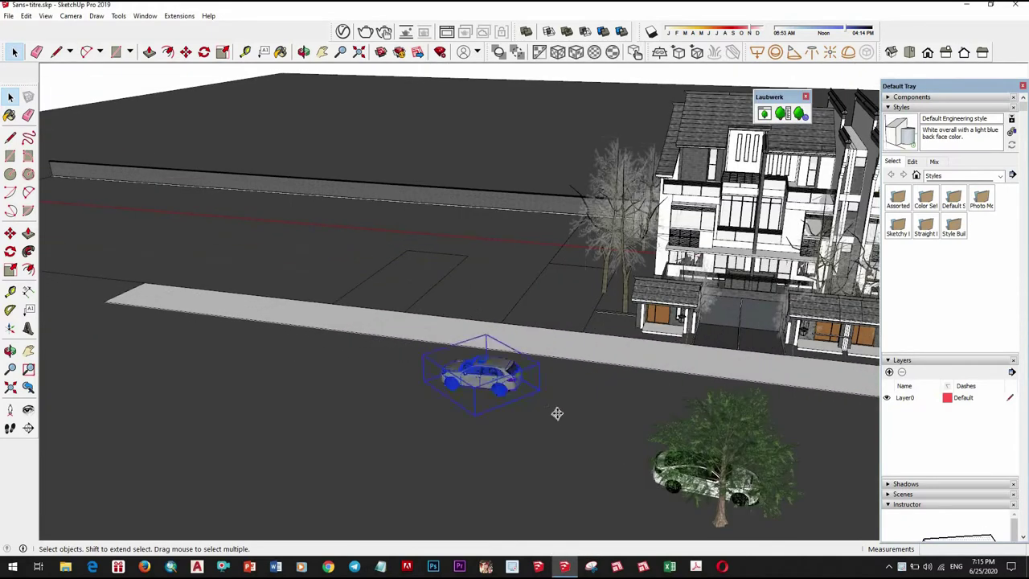
key("m")
scroll(524, 390, "up", 2)
scroll(517, 390, "up", 2)
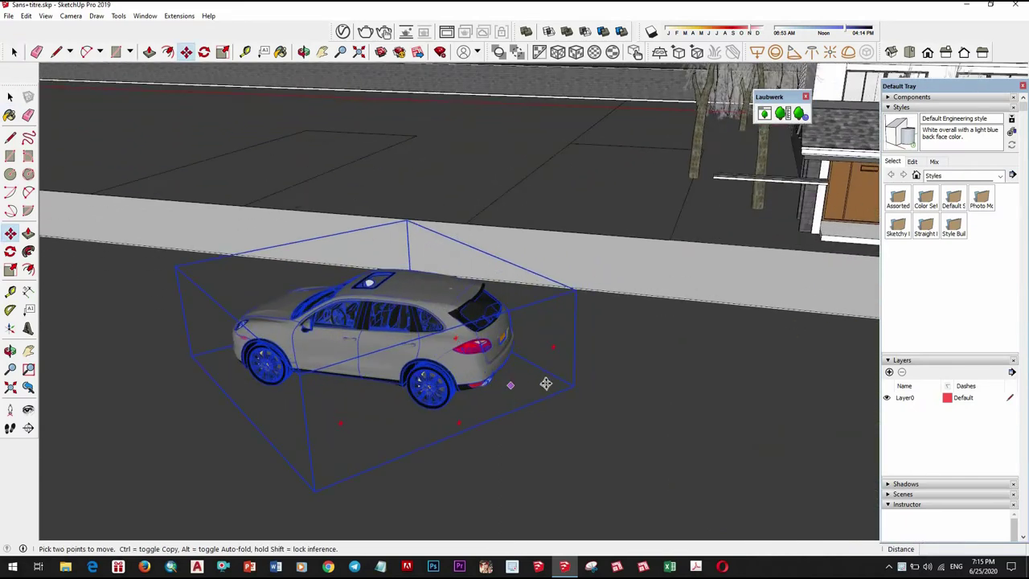
left_click(545, 383)
scroll(704, 347, "down", 1)
scroll(455, 386, "down", 3)
mouse_move(455, 386)
middle_mouse_down()
mouse_move(739, 418)
mouse_move(635, 416)
middle_mouse_up()
scroll(740, 418, "up", 1)
scroll(776, 424, "up", 3)
scroll(796, 435, "down", 3)
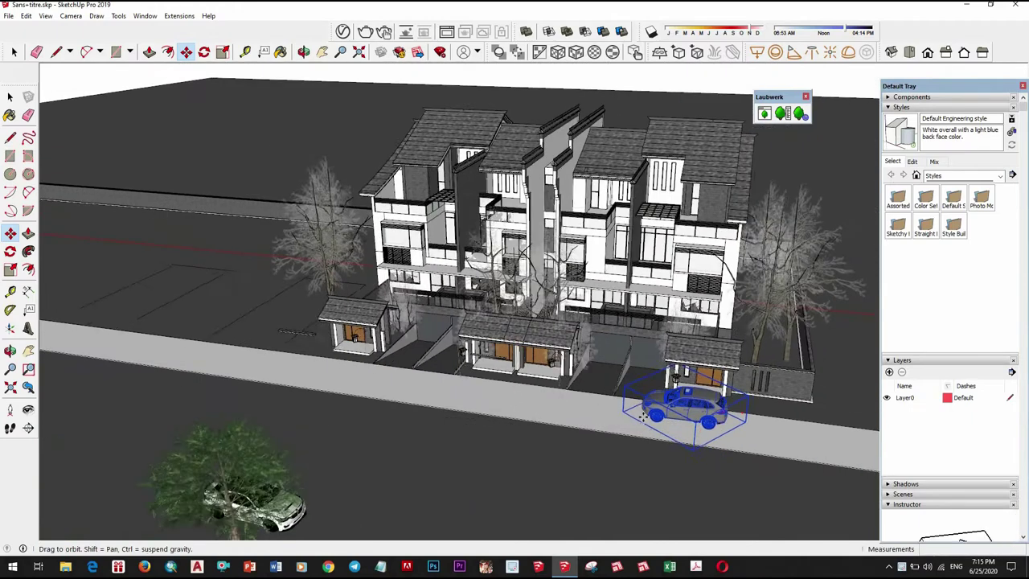
scroll(631, 415, "up", 3)
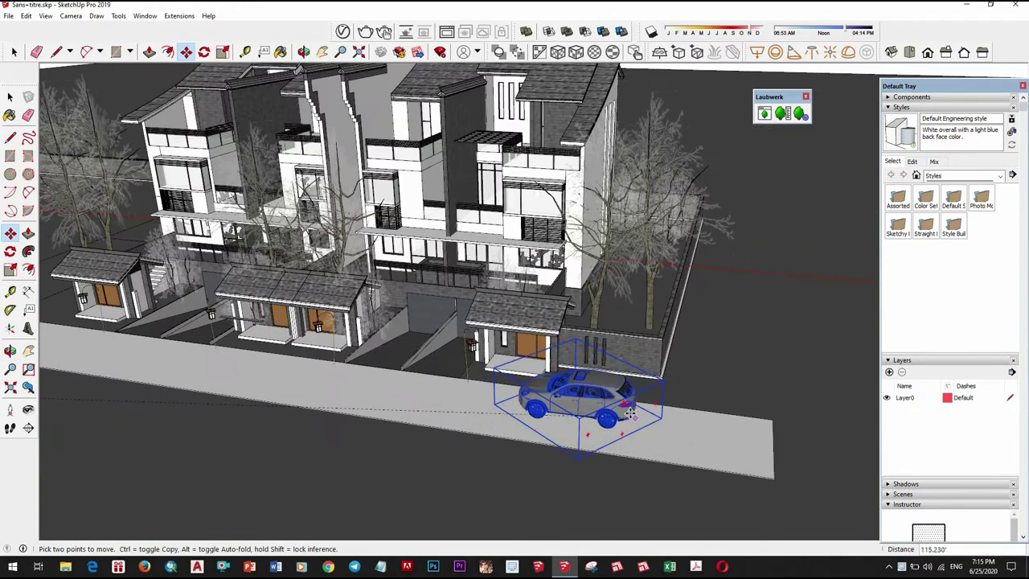
left_click(702, 398)
key("space")
Reposition the SUV onto the sidewalk beside the right-hand gatehouse
scroll(617, 421, "down", 3)
key("ctrl+shift+i")
mouse_move(617, 422)
middle_mouse_down()
mouse_move(435, 364)
mouse_move(483, 435)
mouse_move(563, 451)
middle_mouse_up()
scroll(615, 420, "up", 3)
key("ctrl+shift+i")
scroll(575, 456, "up", 3)
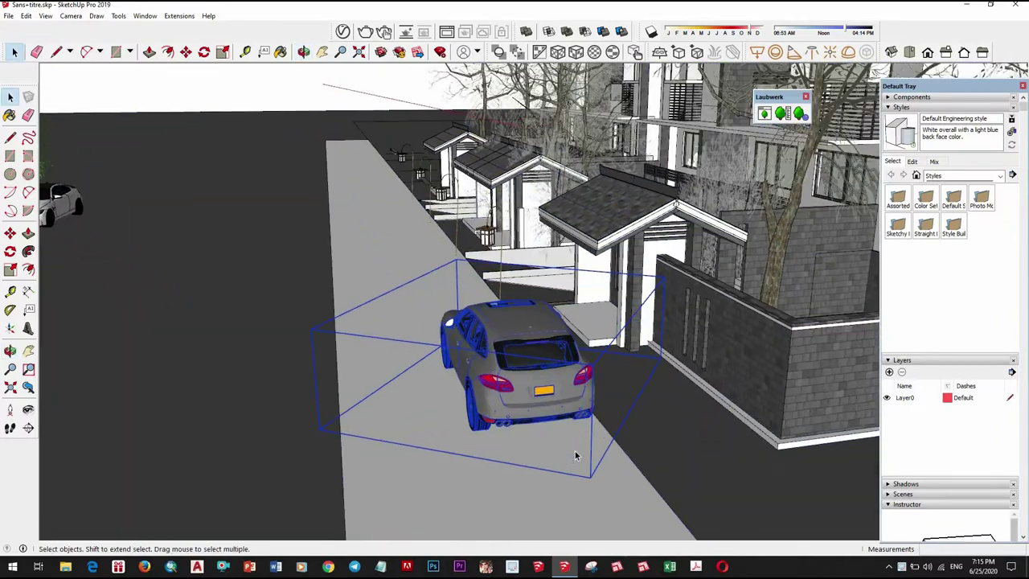
key("m")
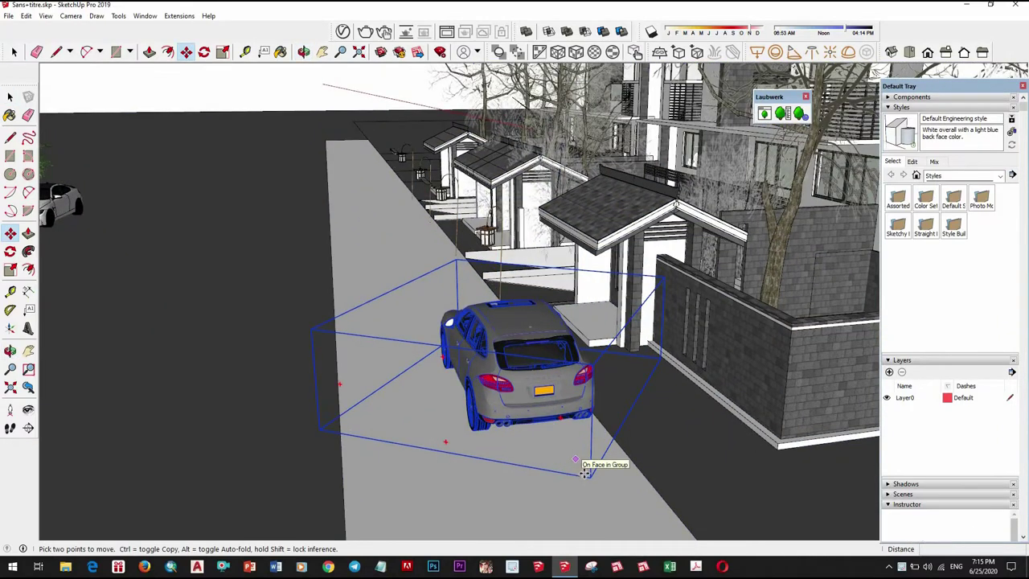
left_click(578, 474)
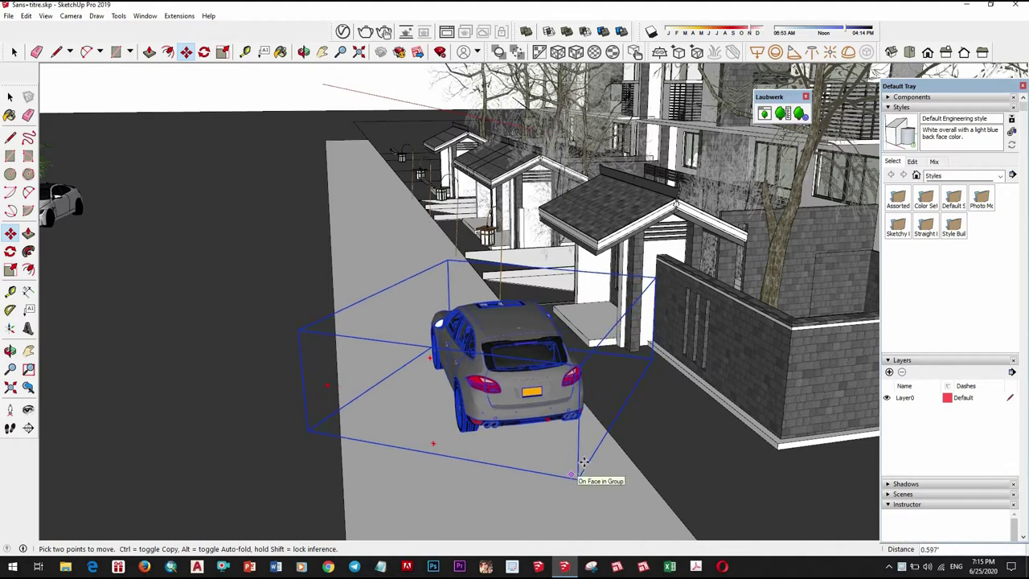
key("space")
scroll(591, 418, "down", 2)
scroll(589, 420, "down", 1)
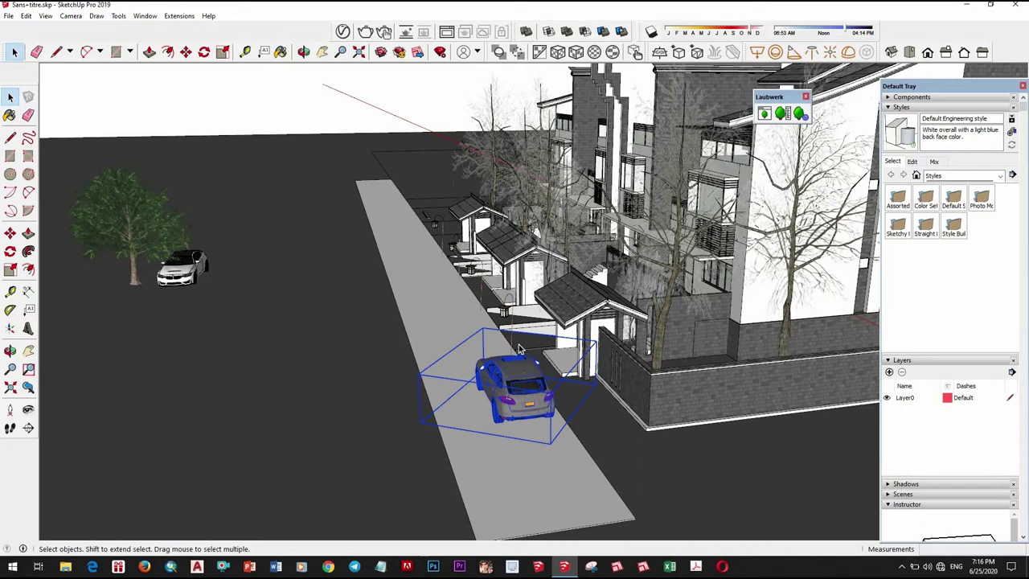
Start moving the tree off the white car, using its base as the start point
left_click(487, 330)
mouse_move(486, 330)
middle_mouse_down()
mouse_move(418, 322)
mouse_move(354, 354)
middle_mouse_up()
scroll(418, 321, "down", 3)
scroll(418, 410, "up", 5)
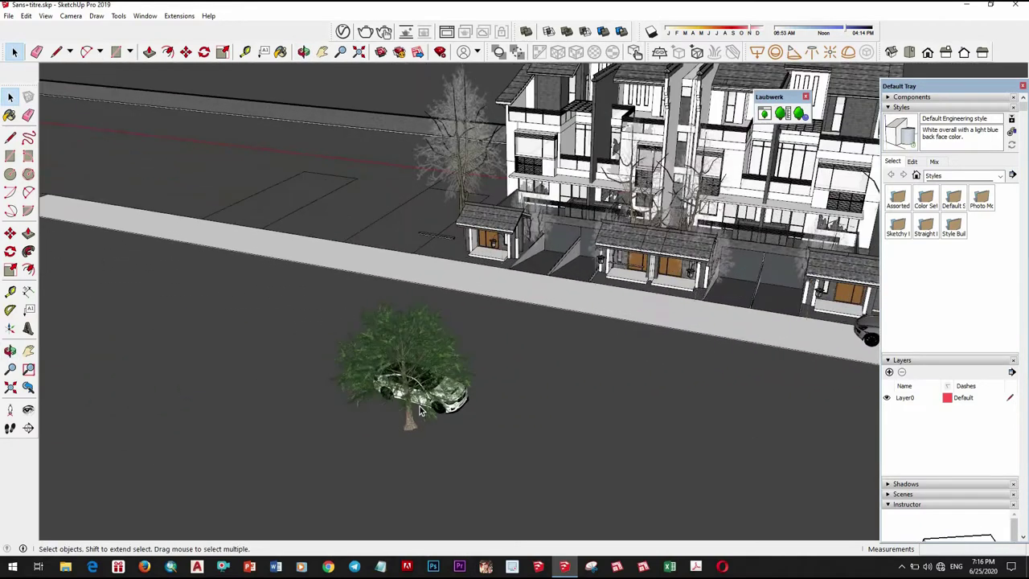
scroll(500, 428, "up", 2)
key("m")
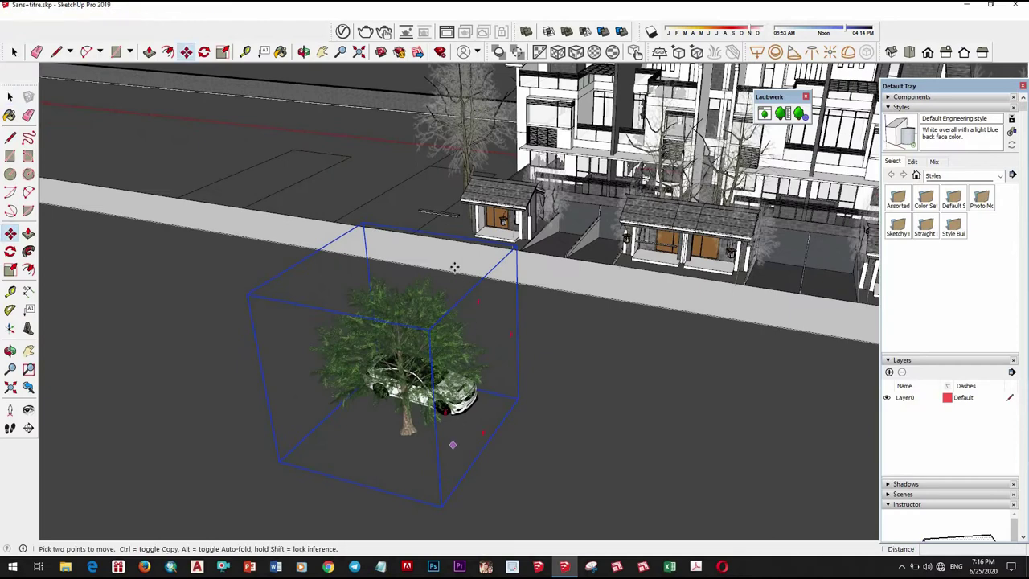
left_click(454, 445)
scroll(450, 442, "down", 3)
scroll(424, 368, "up", 2)
scroll(425, 367, "up", 3)
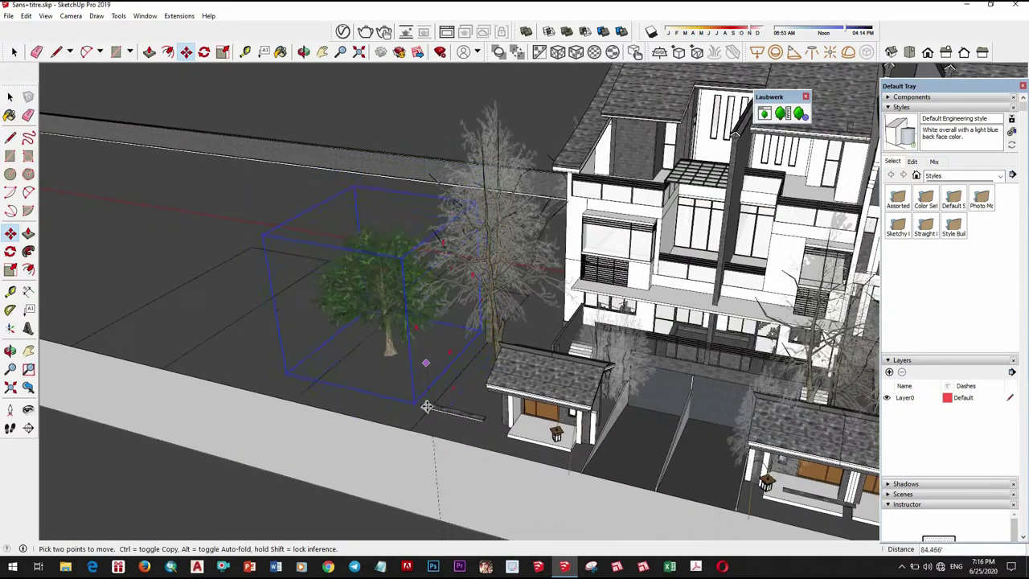
scroll(456, 428, "up", 1)
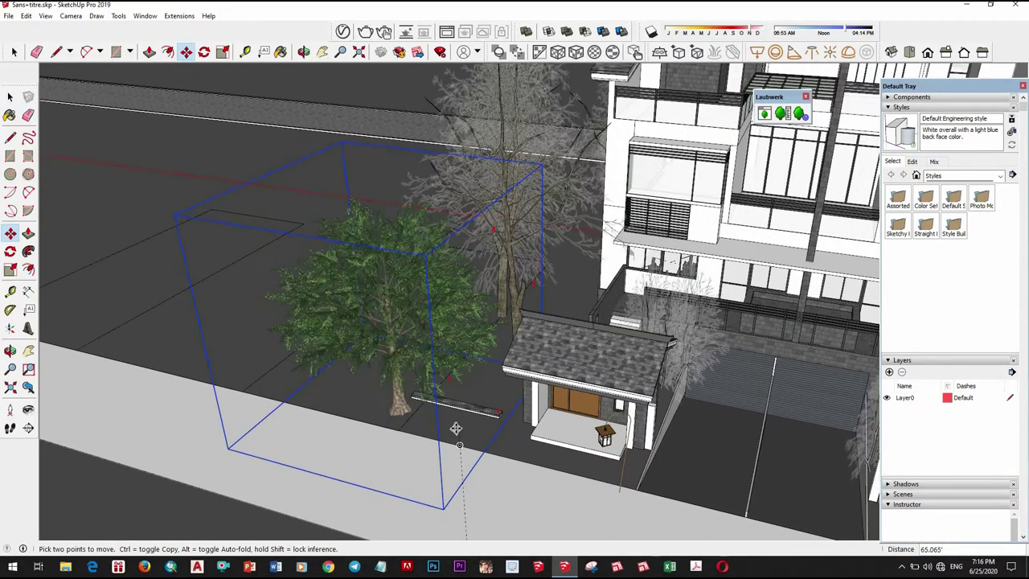
scroll(460, 445, "up", 3)
Place the tree at the left end of the townhouse frontage
middle_click_drag(454, 422, 335, 344)
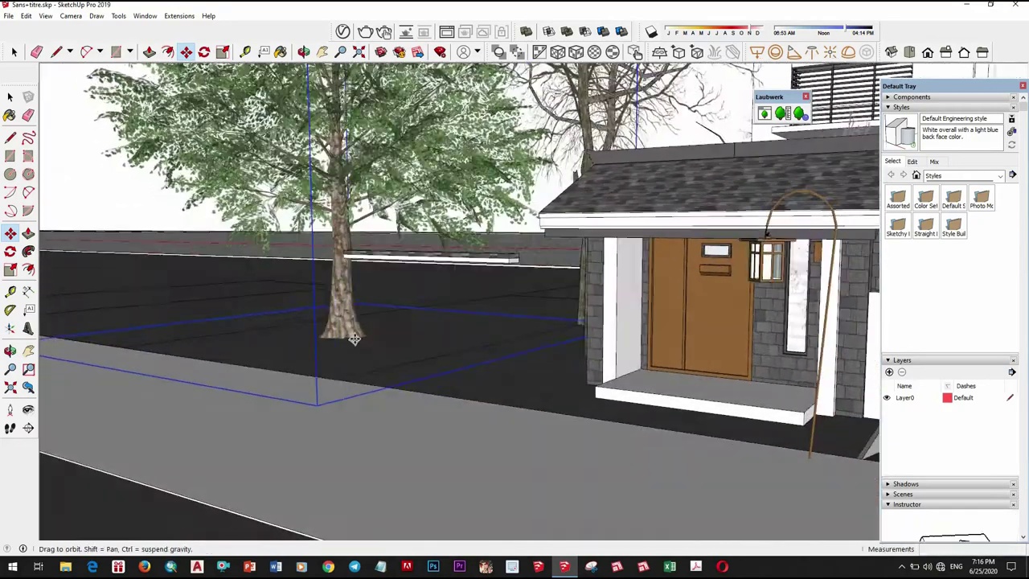
scroll(375, 313, "up", 2)
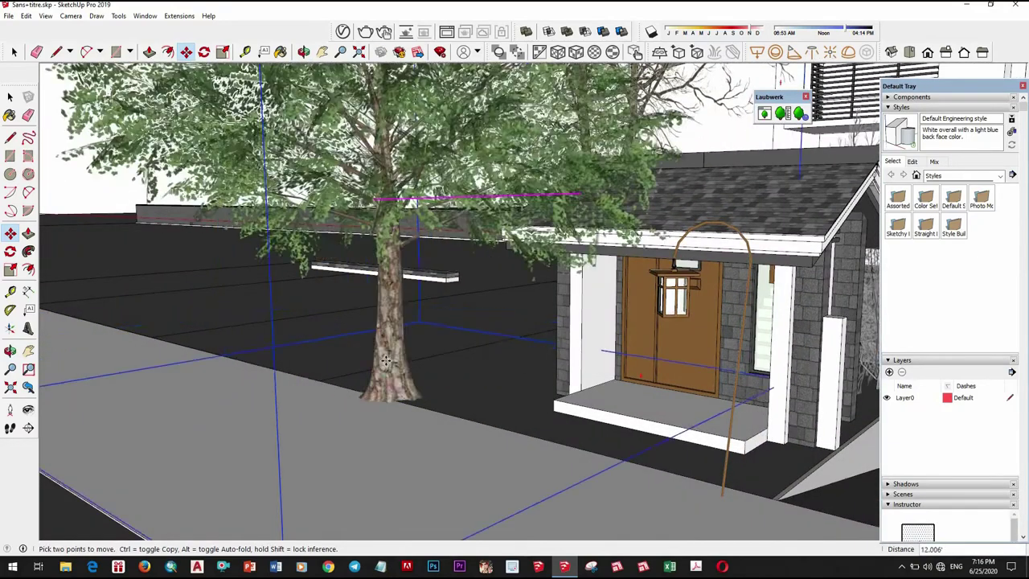
scroll(342, 312, "down", 6)
scroll(341, 312, "down", 5)
middle_click_drag(341, 312, 420, 395)
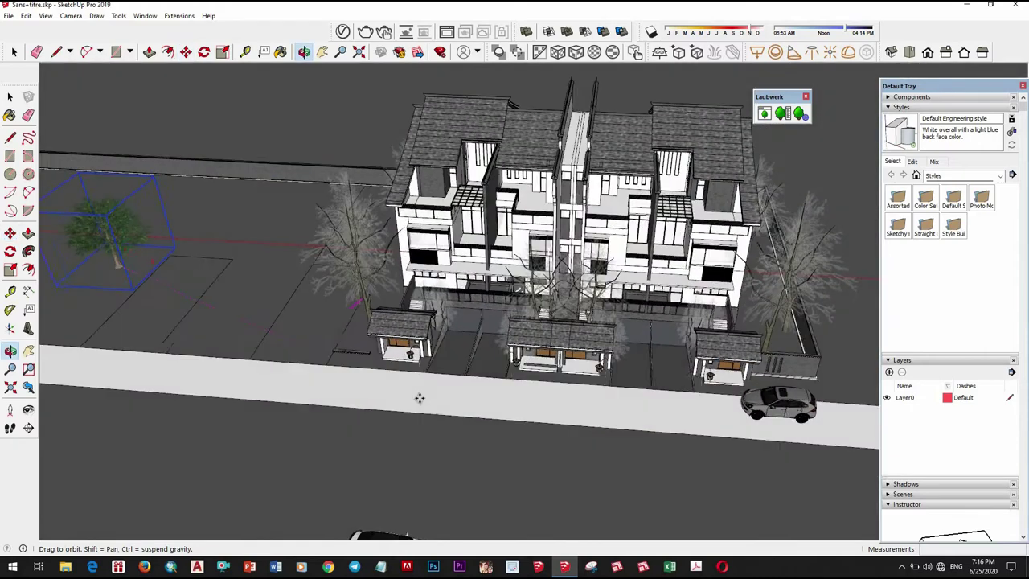
middle_click_drag(498, 375, 528, 402)
scroll(523, 418, "up", 3)
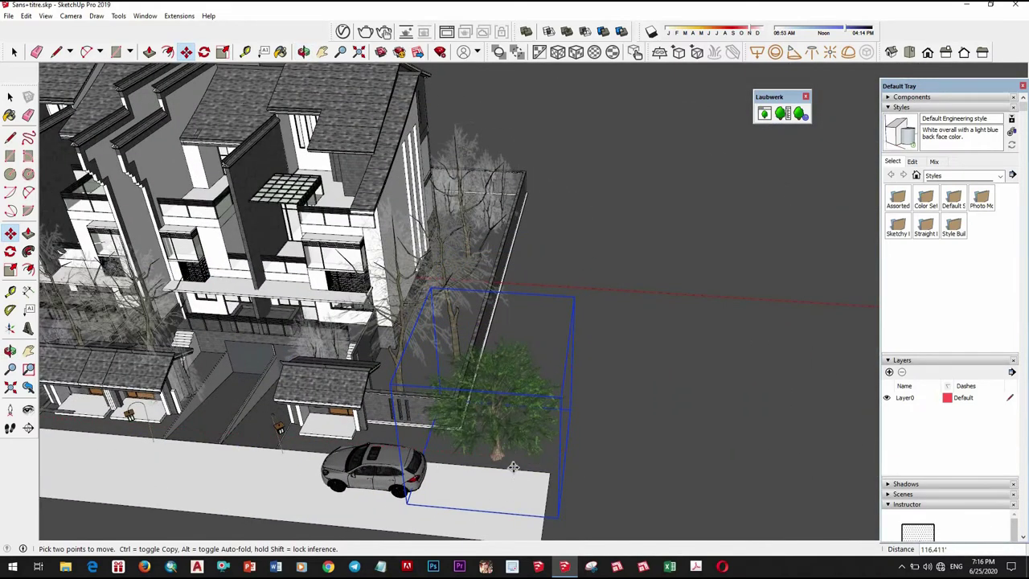
scroll(514, 476, "up", 2)
scroll(461, 455, "down", 5)
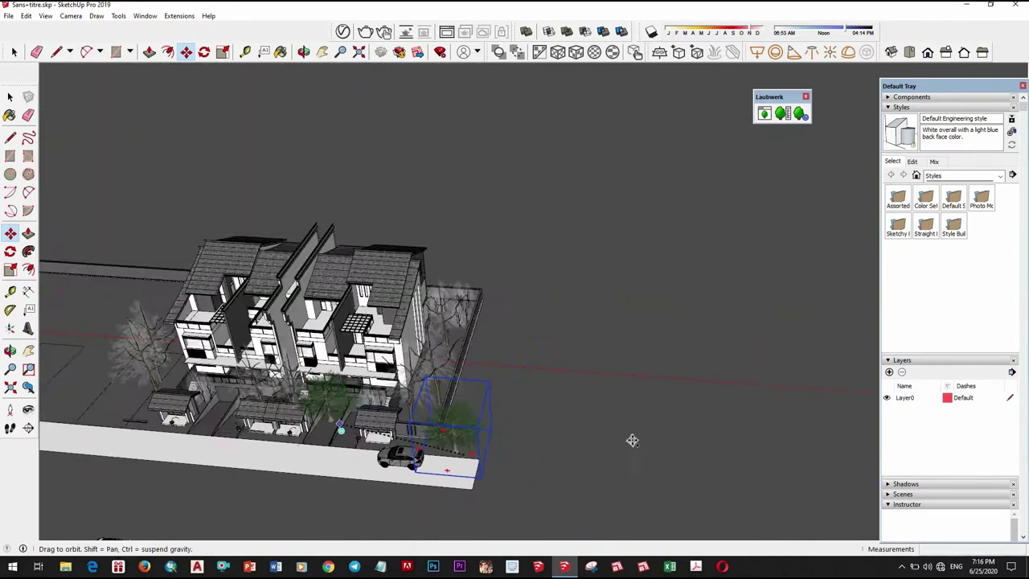
middle_click_drag(632, 439, 434, 441)
scroll(420, 437, "up", 3)
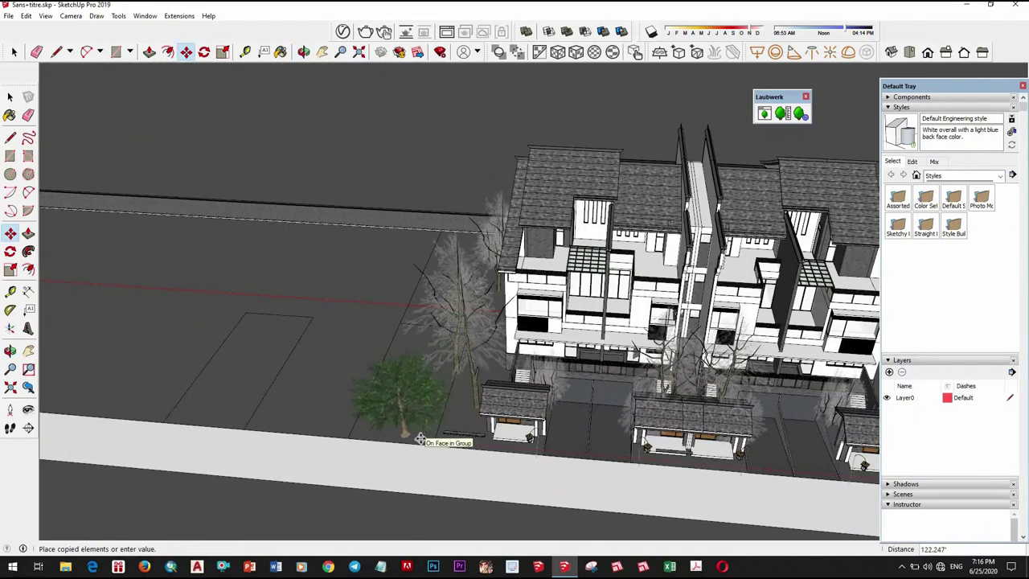
left_click(420, 440)
scroll(443, 425, "down", 3)
key("space")
Orbit around the building to check the trees at each end of the frontage
mouse_move(445, 201)
middle_mouse_down()
mouse_move(511, 346)
mouse_move(574, 207)
middle_mouse_up()
scroll(456, 417, "up", 2)
scroll(531, 427, "up", 2)
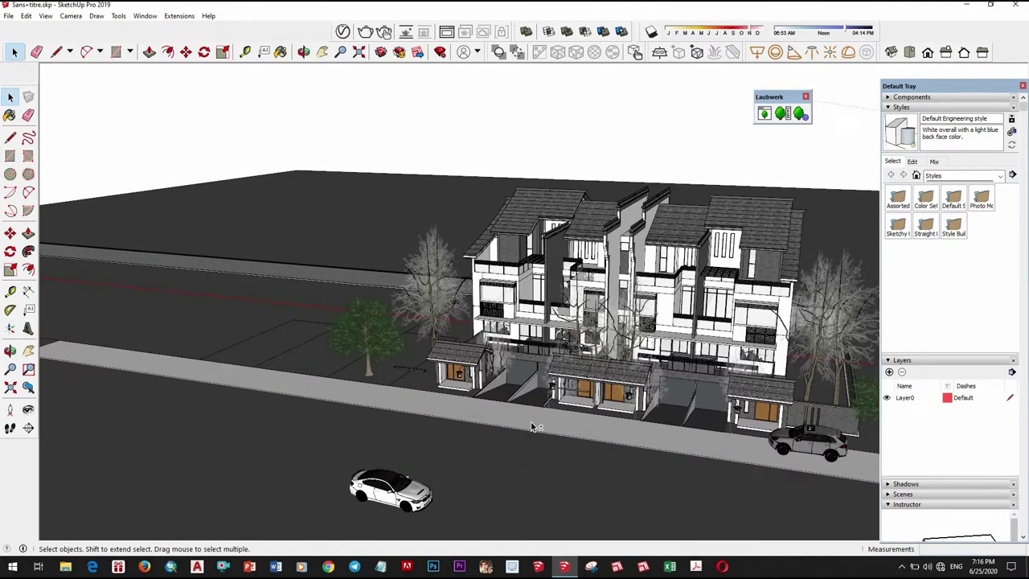
scroll(555, 428, "down", 2)
scroll(584, 428, "down", 2)
Select the sidewalk strip and orbit to view its street-side edge
left_click(603, 424)
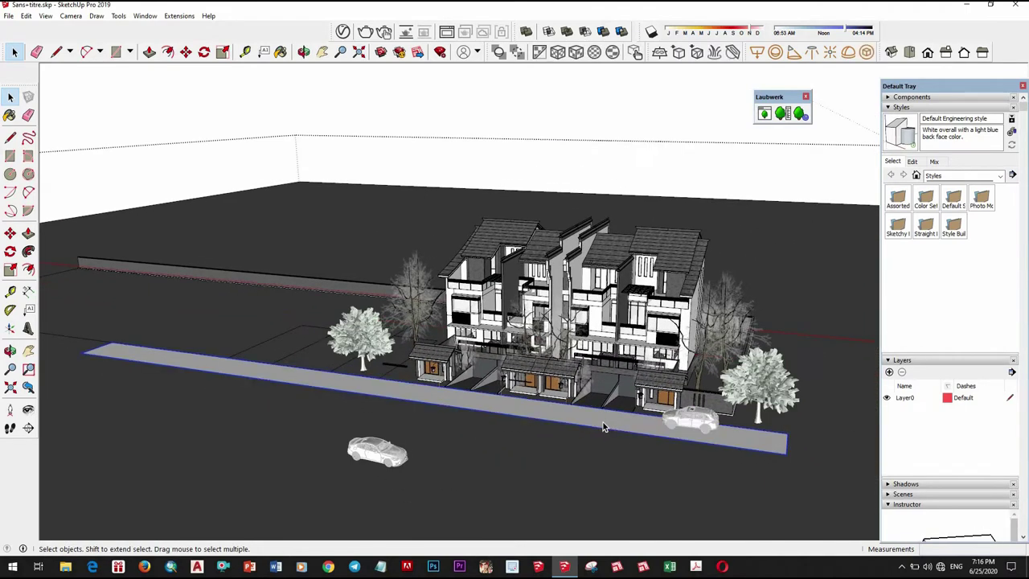
scroll(603, 426, "down", 2)
scroll(611, 482, "down", 2)
mouse_move(611, 483)
middle_mouse_down()
mouse_move(659, 453)
mouse_move(484, 383)
mouse_move(446, 389)
mouse_move(534, 375)
middle_mouse_up()
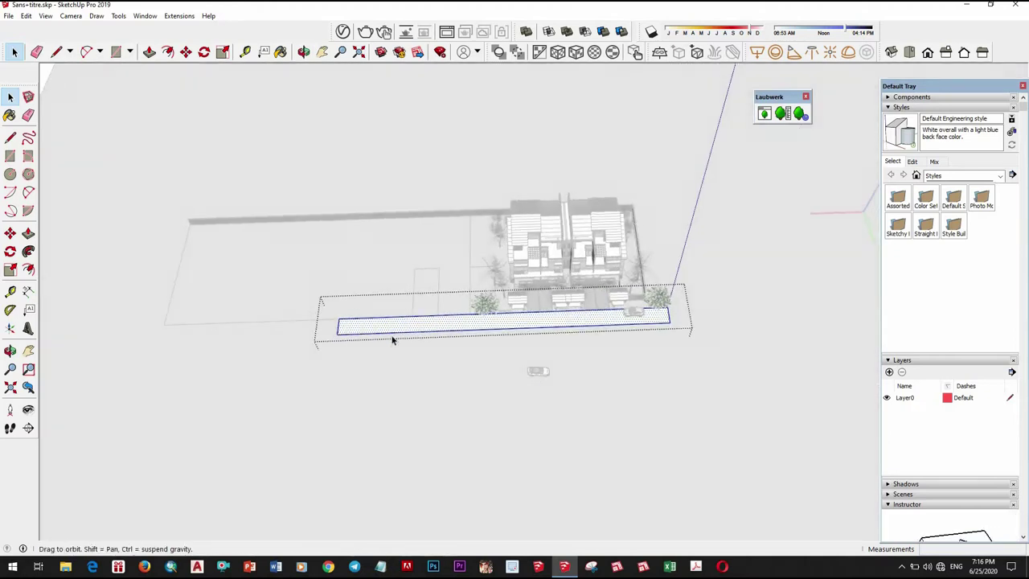
middle_click_drag(393, 340, 355, 316)
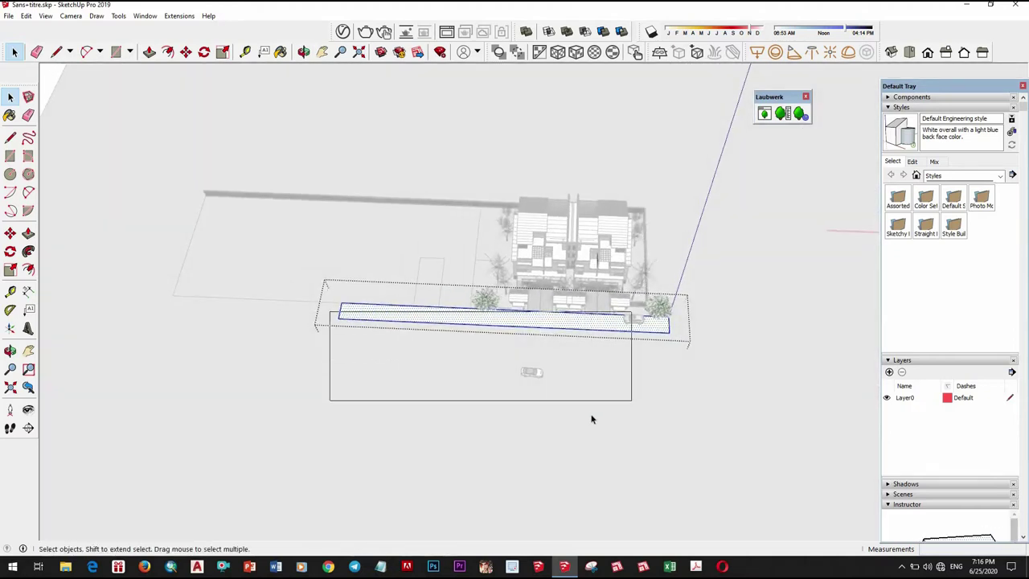
mouse_move(570, 402)
middle_mouse_down()
mouse_move(590, 451)
mouse_move(573, 421)
mouse_move(529, 432)
mouse_move(547, 443)
mouse_move(568, 443)
mouse_move(335, 326)
middle_mouse_up()
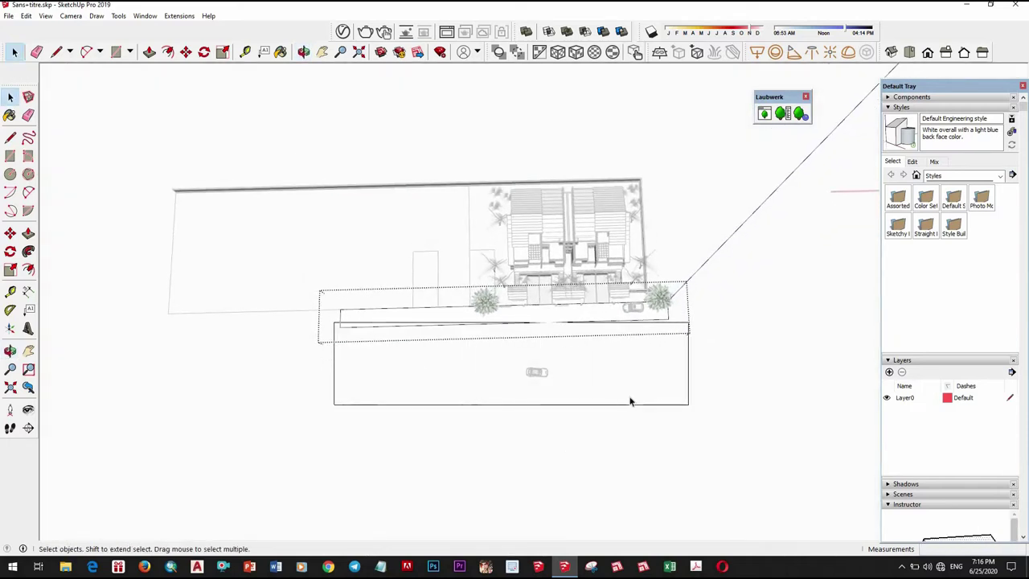
left_click_drag(687, 410, 328, 320)
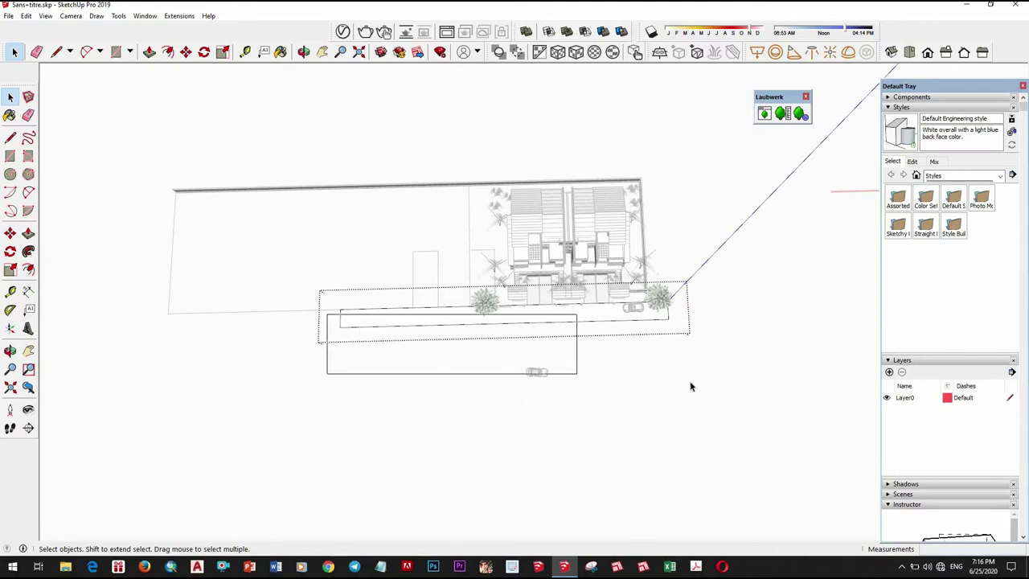
Move the sidewalk's long street-side edge outward about 10 feet toward the street
left_click_drag(690, 387, 683, 379)
key("m")
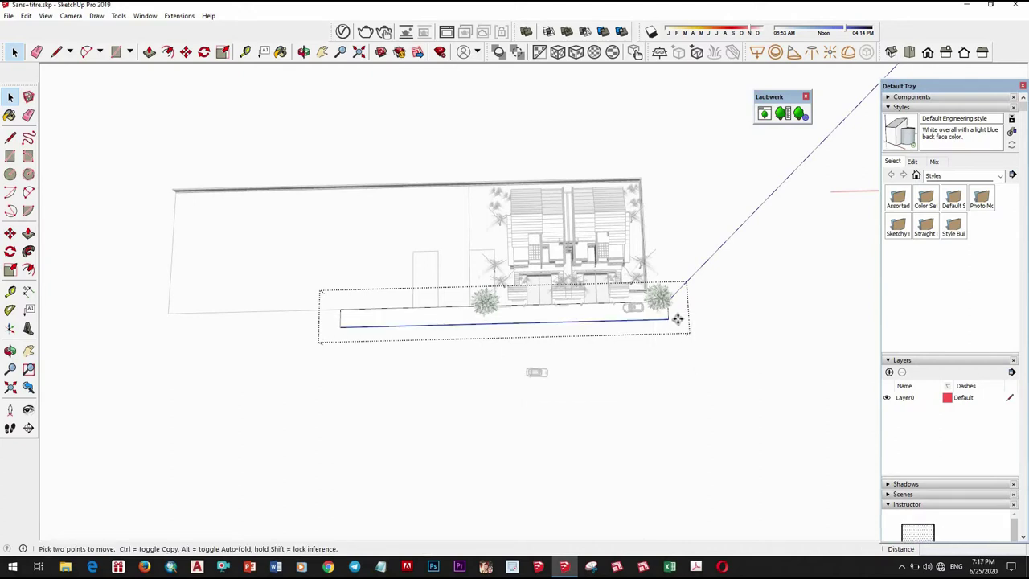
scroll(678, 319, "up", 3)
scroll(662, 294, "up", 2)
left_click(663, 318)
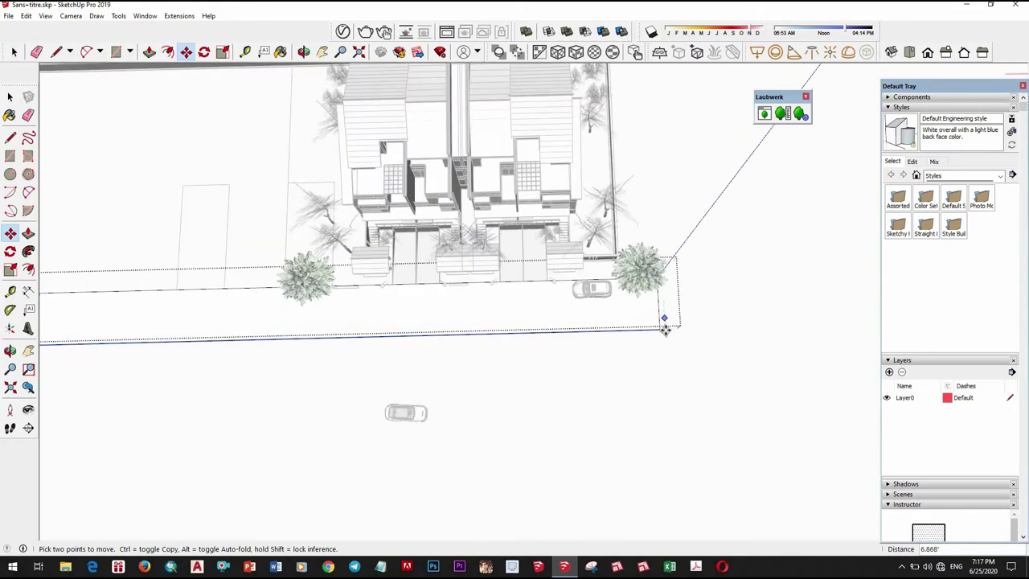
scroll(665, 321, "down", 2)
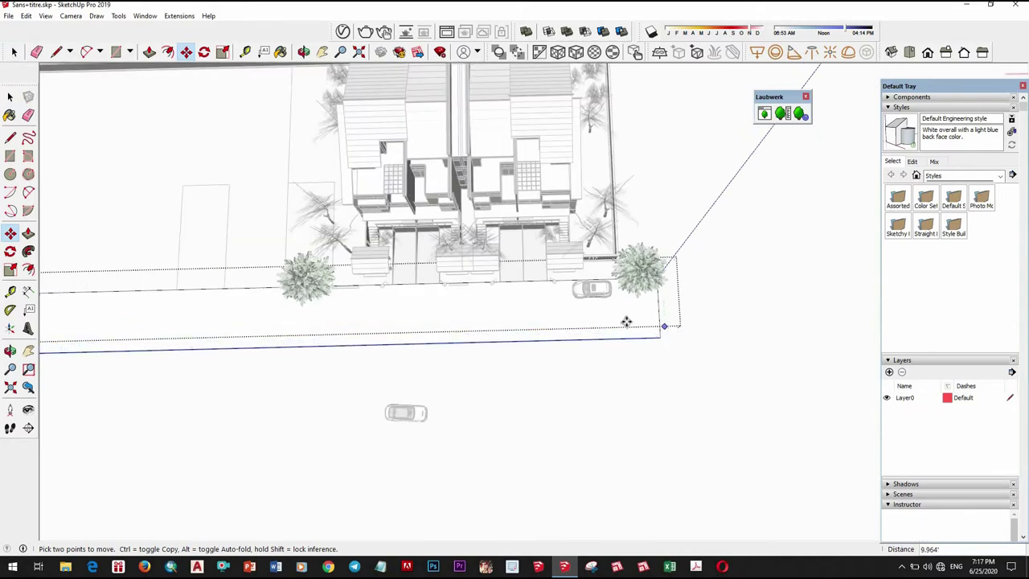
scroll(645, 340, "down", 5)
middle_click_drag(654, 356, 210, 202)
key("space")
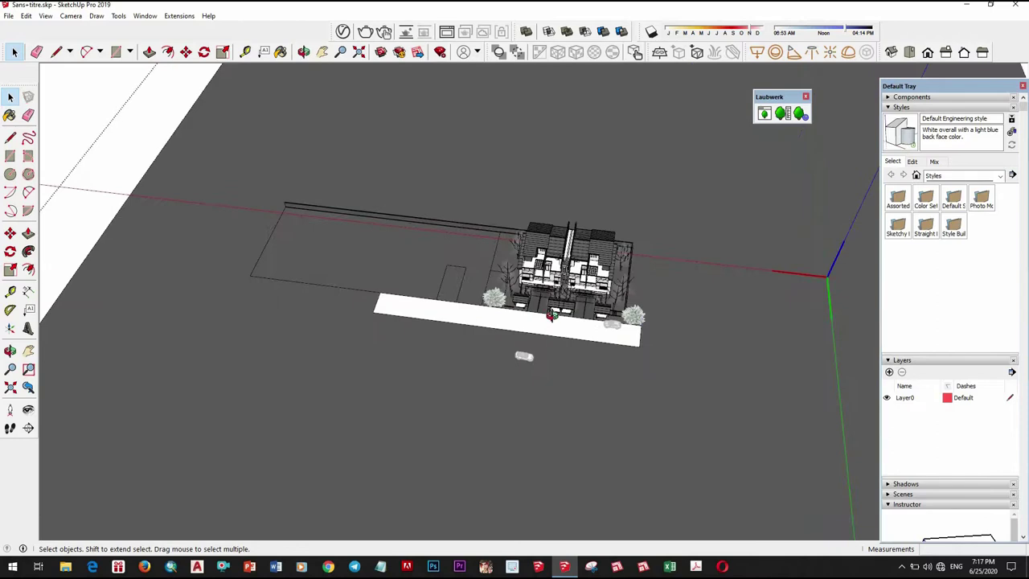
middle_click_drag(127, 142, 481, 360)
Move the white car onto the white sidewalk strip
scroll(480, 360, "up", 2)
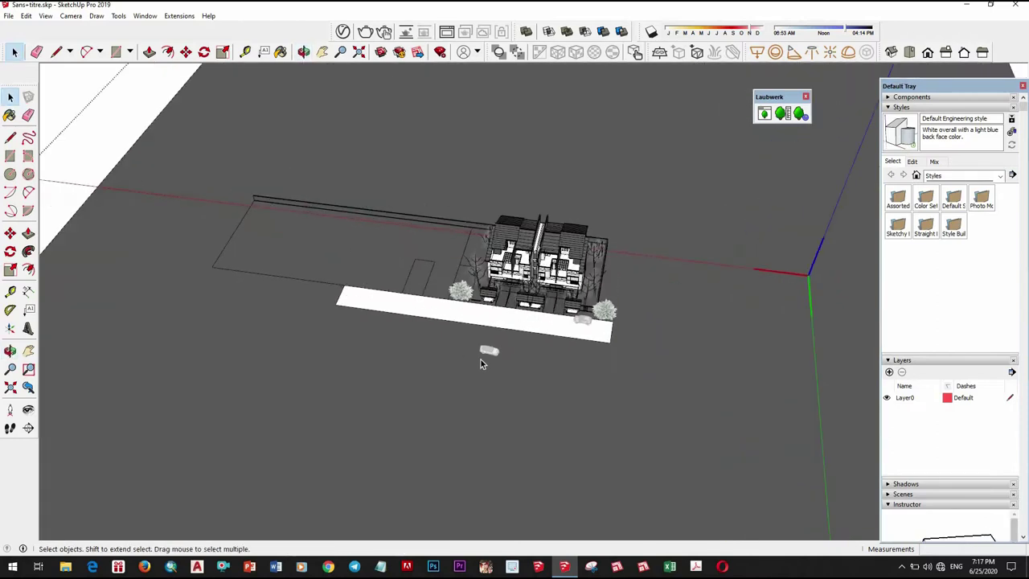
scroll(515, 348, "up", 3)
scroll(516, 352, "down", 3)
scroll(548, 383, "down", 3)
middle_click_drag(548, 383, 257, 136)
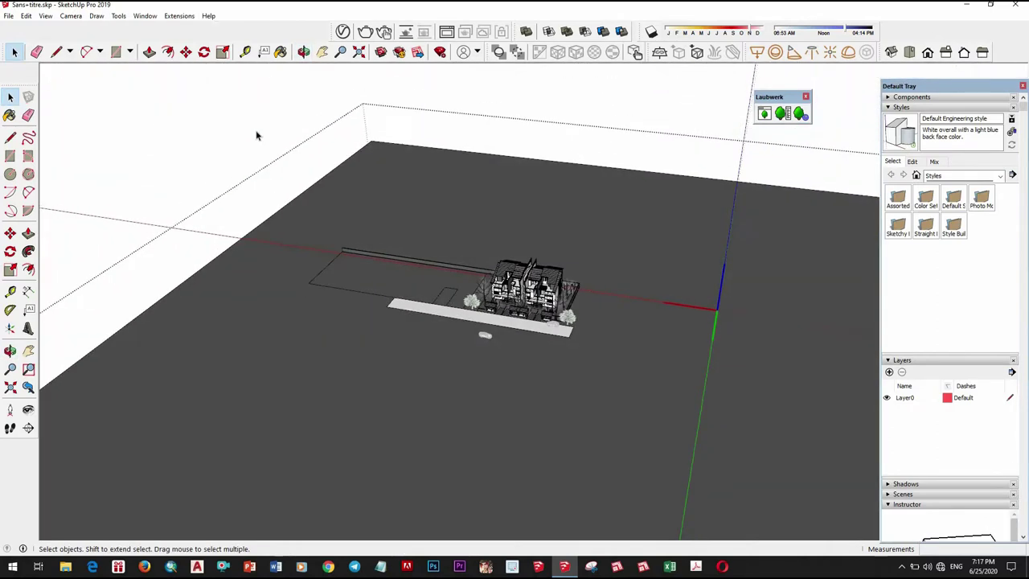
scroll(463, 310, "up", 1)
scroll(482, 344, "up", 2)
scroll(466, 345, "up", 2)
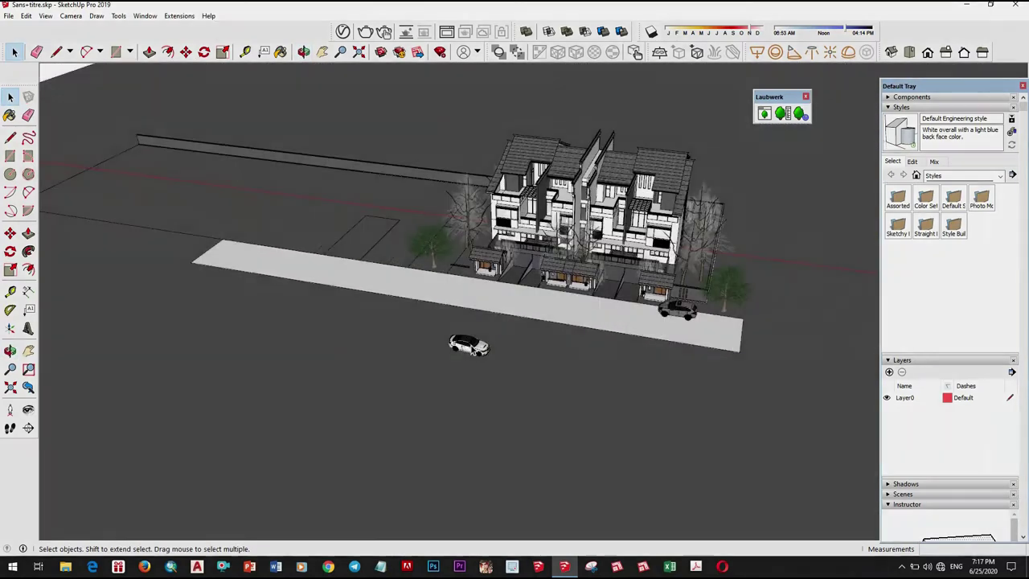
scroll(475, 353, "up", 2)
key("m")
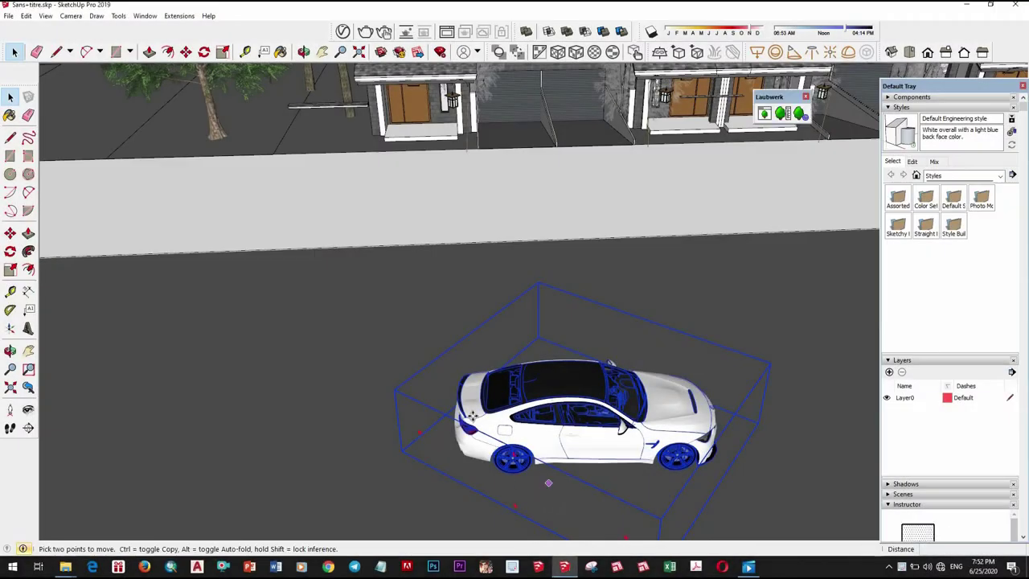
scroll(563, 439, "down", 3)
left_click_drag(504, 427, 372, 398)
key("space")
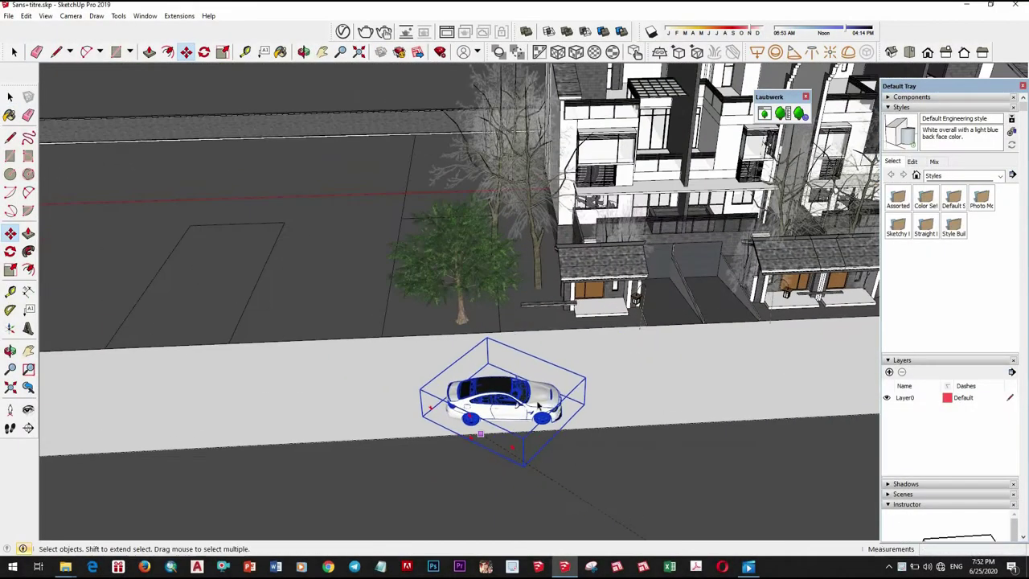
Copy the dark car from the right end and park the copy beside the white car
mouse_move(372, 397)
middle_mouse_down()
mouse_move(483, 293)
mouse_move(508, 413)
middle_mouse_up()
scroll(484, 293, "down", 3)
key("o")
mouse_move(508, 412)
left_mouse_down()
mouse_move(769, 277)
mouse_move(641, 271)
mouse_move(375, 372)
left_mouse_up()
key("space")
mouse_move(375, 373)
middle_mouse_down()
mouse_move(487, 336)
mouse_move(503, 275)
mouse_move(746, 372)
middle_mouse_up()
scroll(745, 372, "up", 2)
left_click(696, 346)
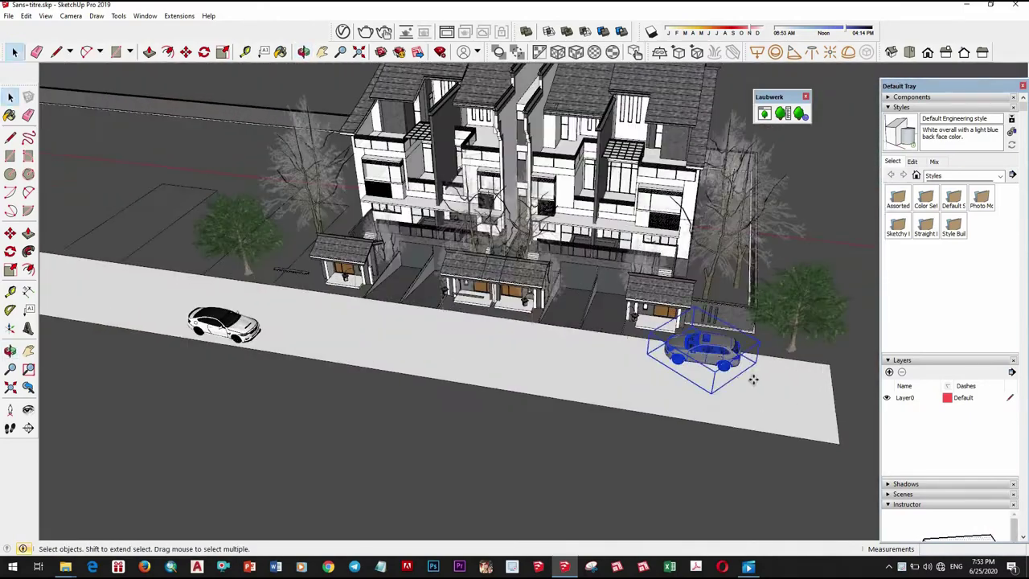
key("m")
key("ctrl")
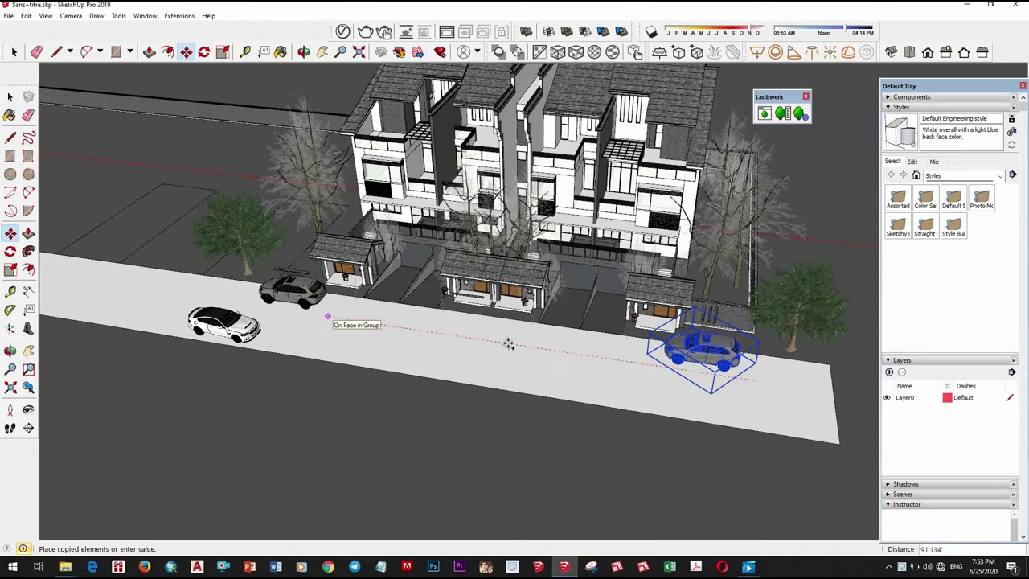
scroll(508, 345, "down", 3)
left_click(391, 325)
key("space")
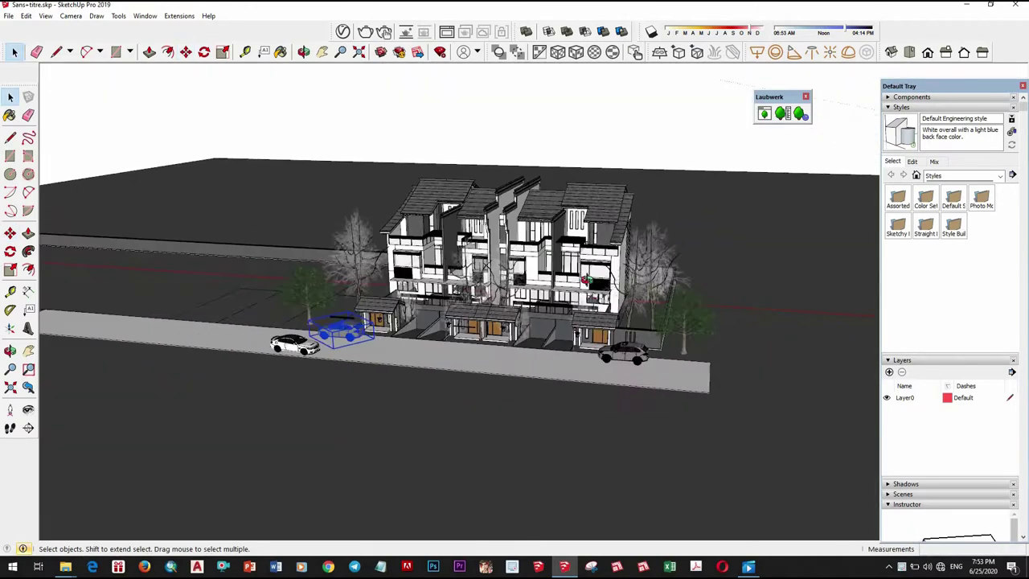
middle_click_drag(587, 279, 631, 313)
scroll(619, 314, "up", 2)
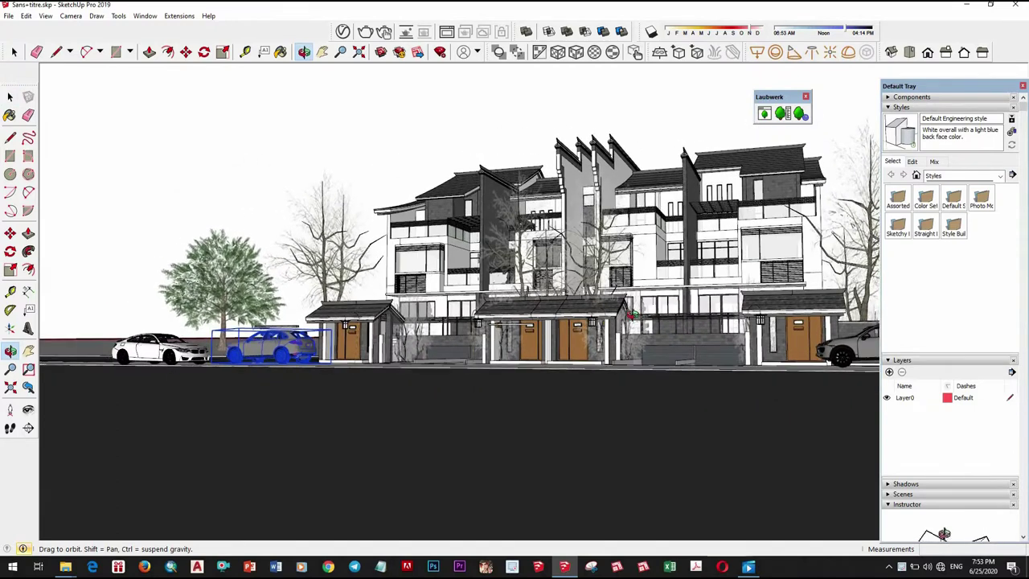
Load the Landscaping, Fencing and Vegetation material library for painting
scroll(636, 346, "down", 5)
scroll(652, 394, "down", 5)
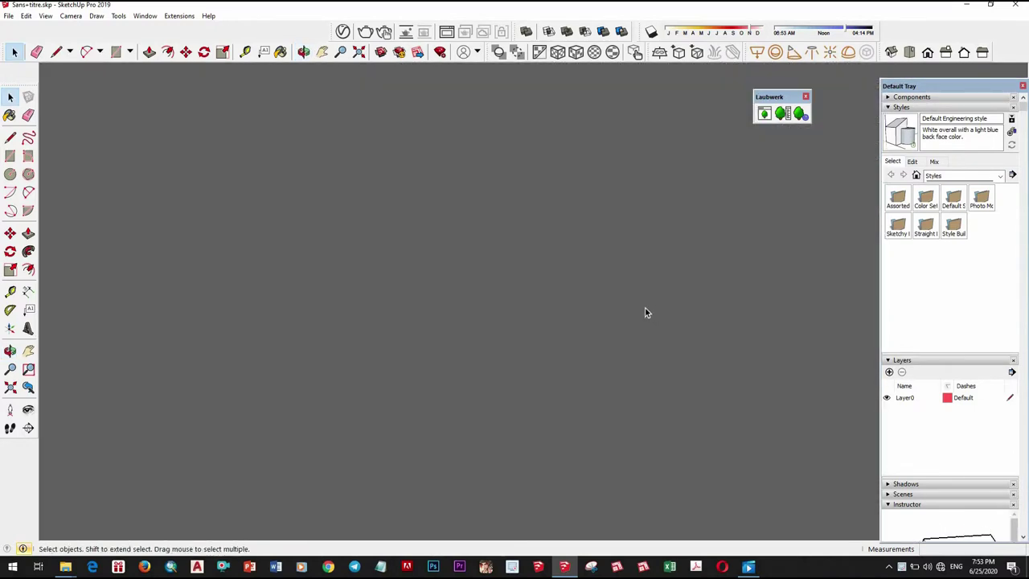
mouse_move(636, 294)
middle_mouse_down()
mouse_move(614, 407)
mouse_move(533, 319)
middle_mouse_up()
scroll(613, 407, "up", 3)
scroll(541, 302, "up", 2)
scroll(563, 337, "up", 1)
scroll(532, 271, "up", 2)
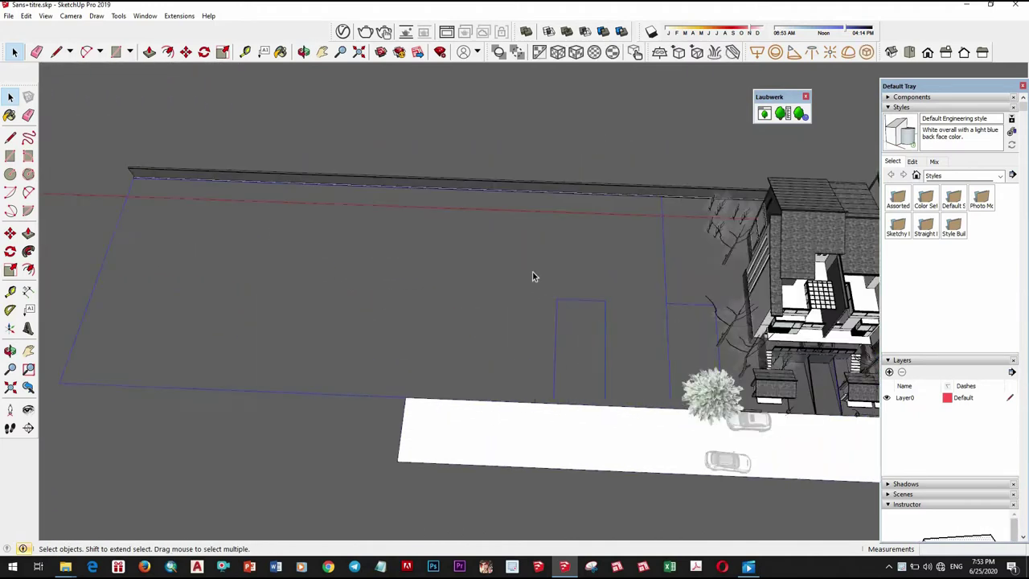
scroll(529, 280, "up", 2)
scroll(523, 294, "down", 2)
scroll(527, 324, "down", 3)
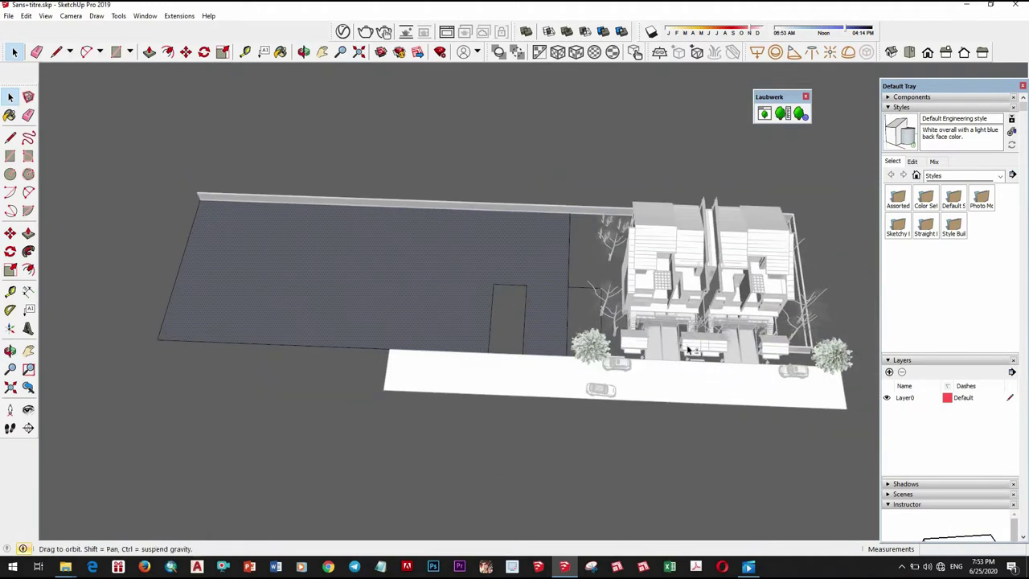
middle_click_drag(527, 324, 563, 322)
key("b")
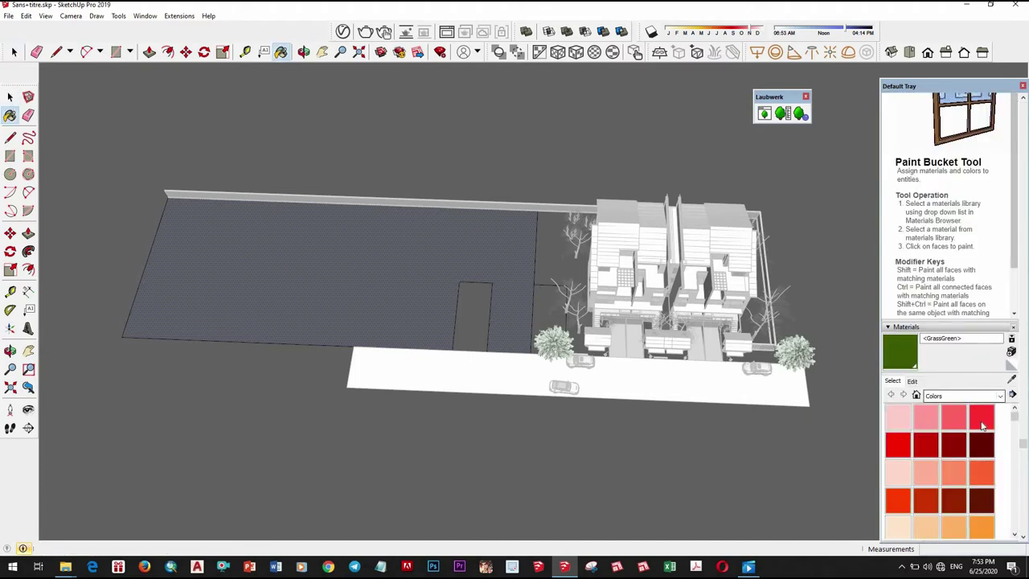
scroll(983, 430, "down", 3)
scroll(985, 426, "up", 2)
left_click(961, 395)
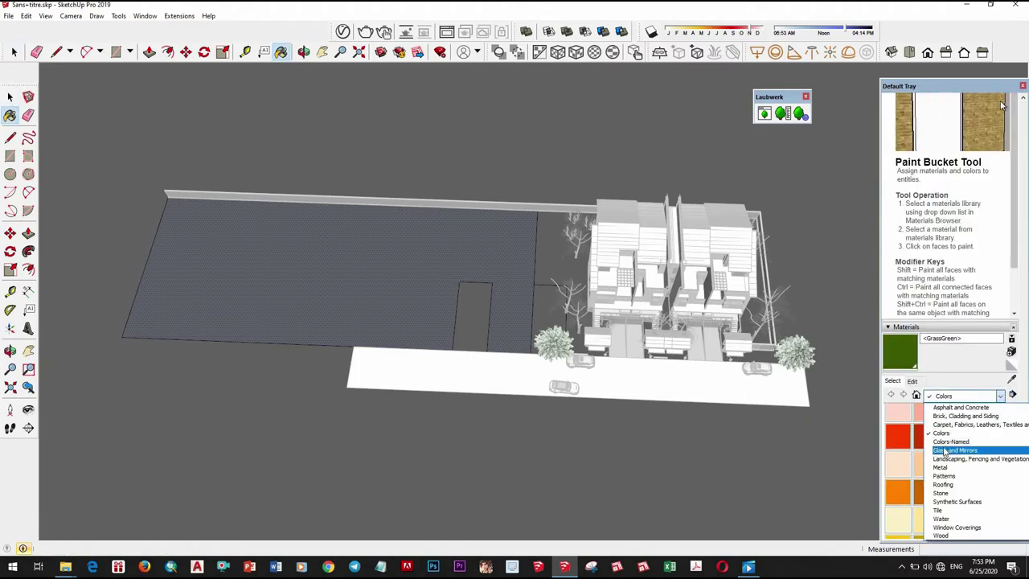
left_click(963, 459)
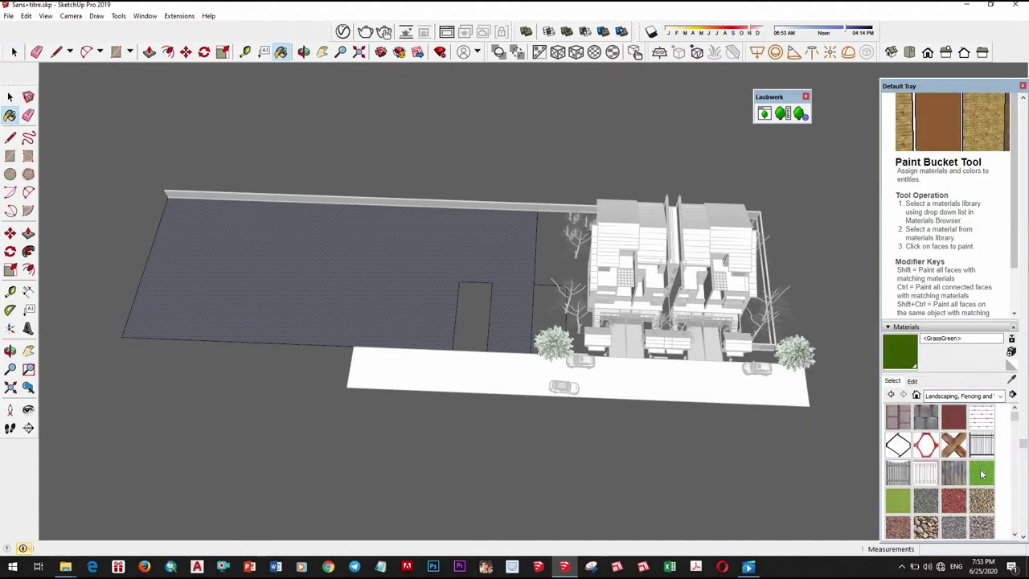
Paint the lawn faces Grass Dark Green, undoing the accidental ground-plane paint
left_click(494, 316)
left_click(475, 296)
scroll(488, 320, "up", 3)
scroll(509, 320, "down", 3)
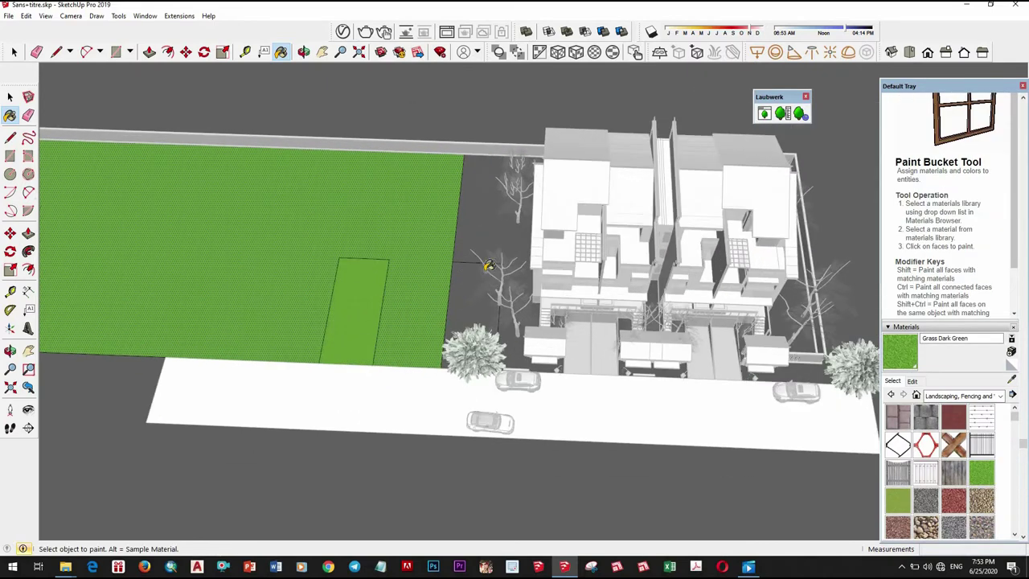
left_click(490, 265)
left_click(499, 242)
scroll(509, 260, "down", 3)
key("ctrl+z")
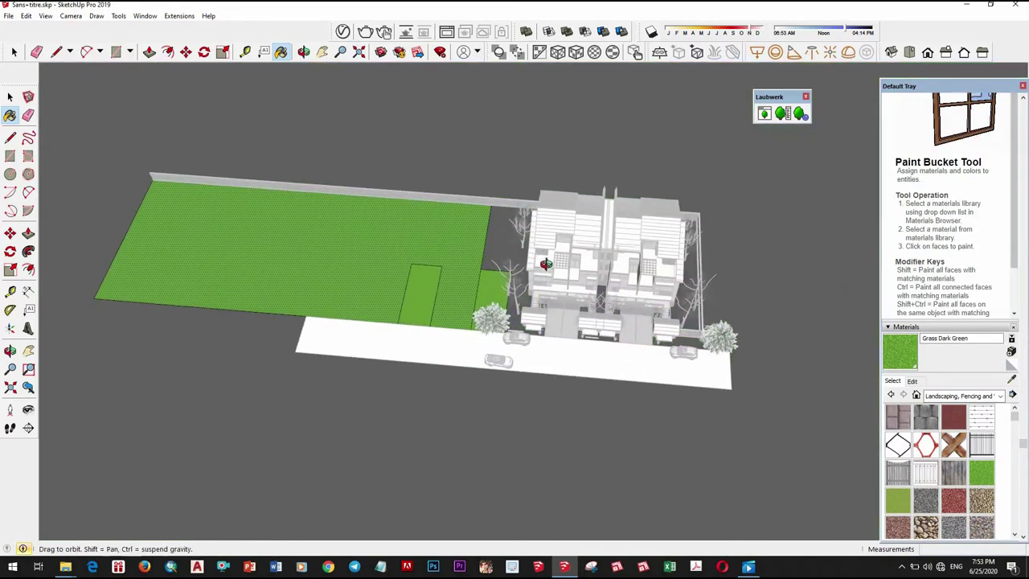
middle_click_drag(509, 260, 563, 260)
key("space")
scroll(626, 261, "down", 2)
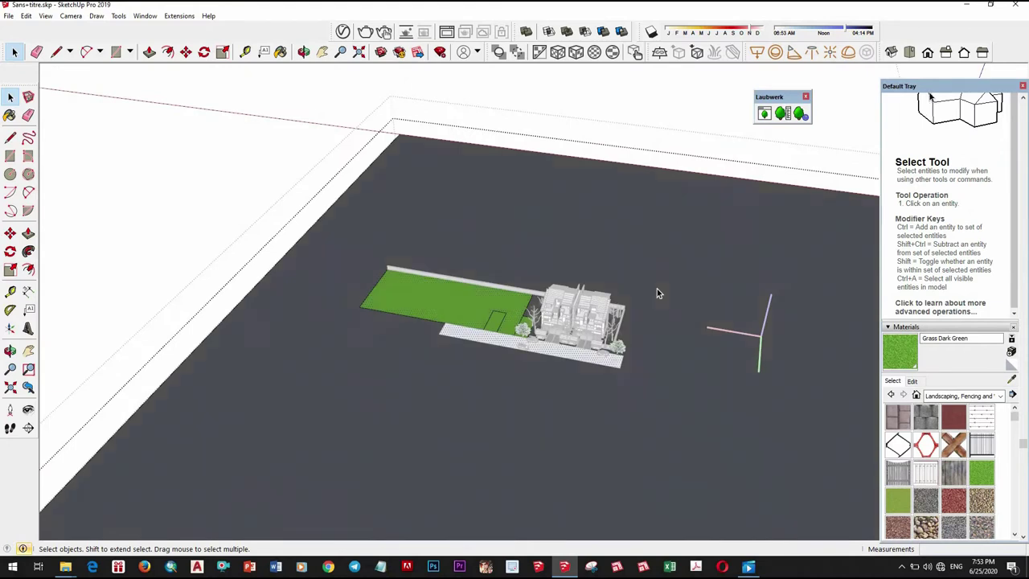
scroll(657, 293, "up", 3)
scroll(957, 475, "down", 3)
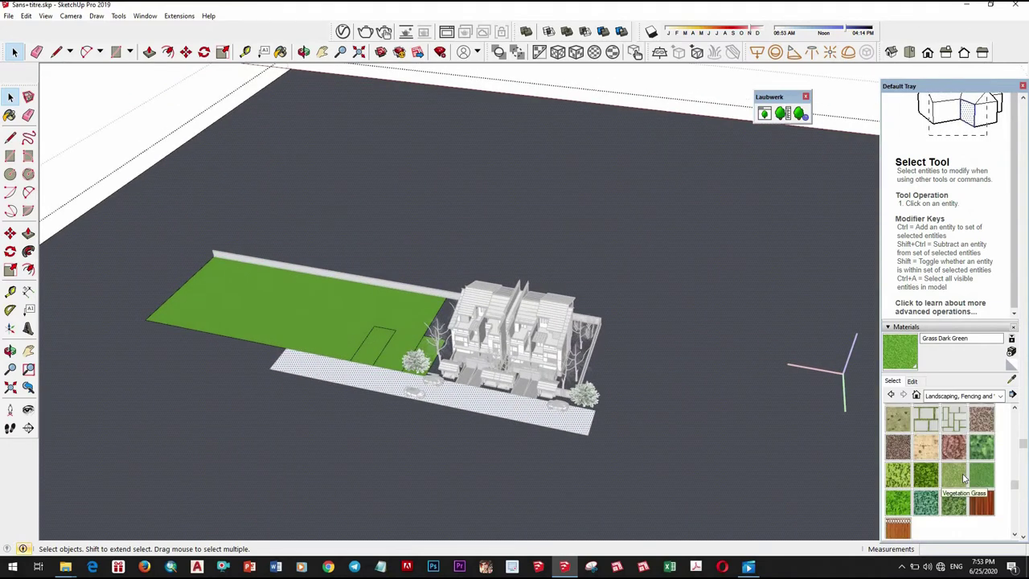
scroll(656, 418, "down", 1)
scroll(655, 418, "down", 1)
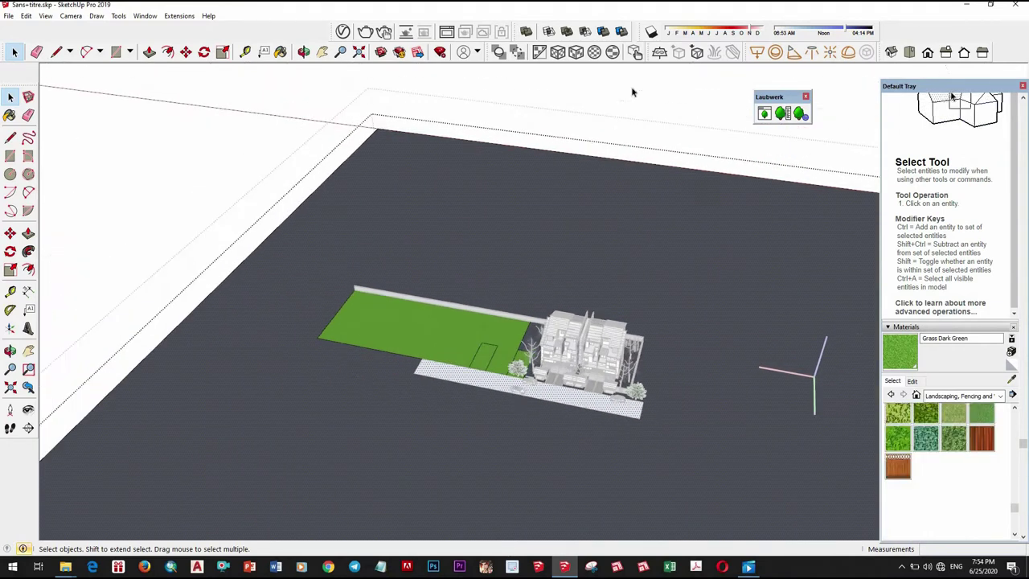
Start an image import and browse the D: drive into the Sketchup Lesson folder
left_click(26, 17)
mouse_move(8, 16)
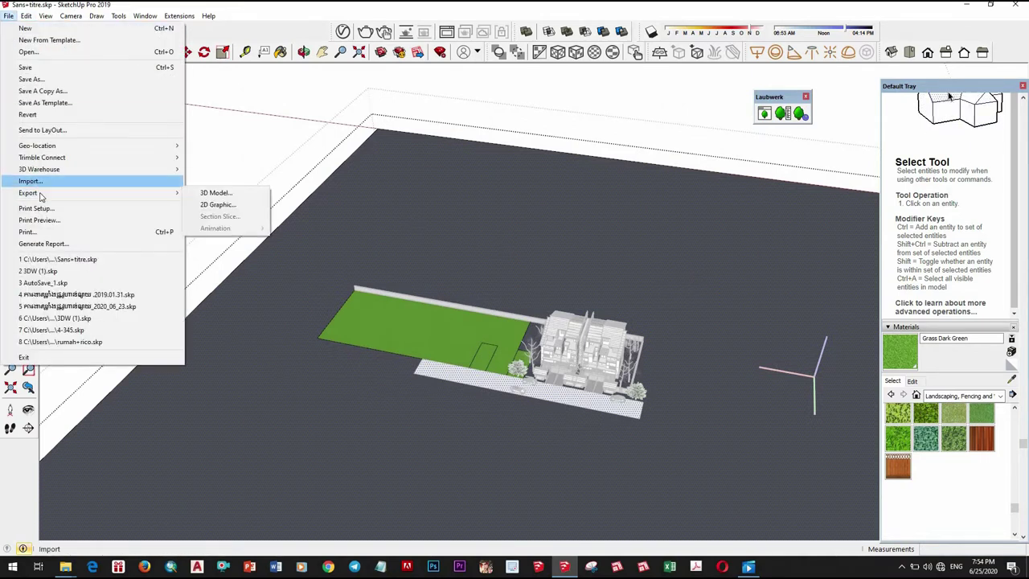
left_click(36, 181)
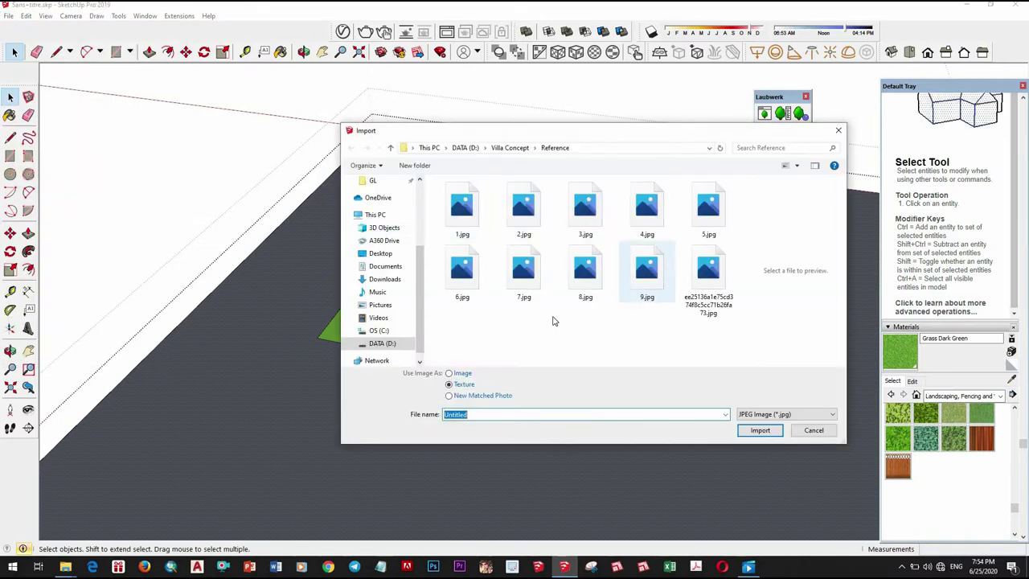
left_click(384, 343)
scroll(631, 254, "down", 3)
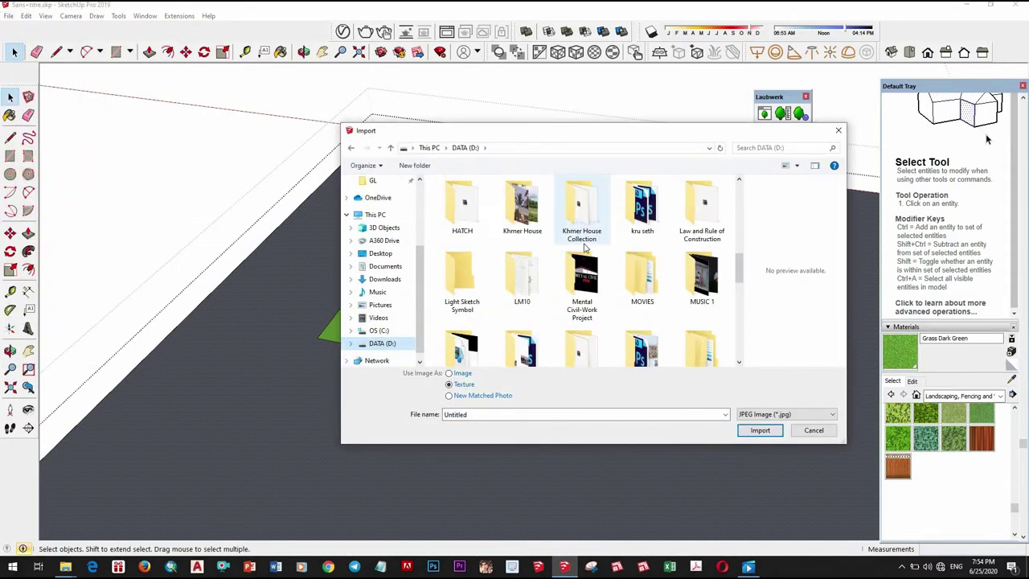
scroll(631, 255, "up", 1)
scroll(631, 254, "up", 3)
scroll(631, 254, "up", 2)
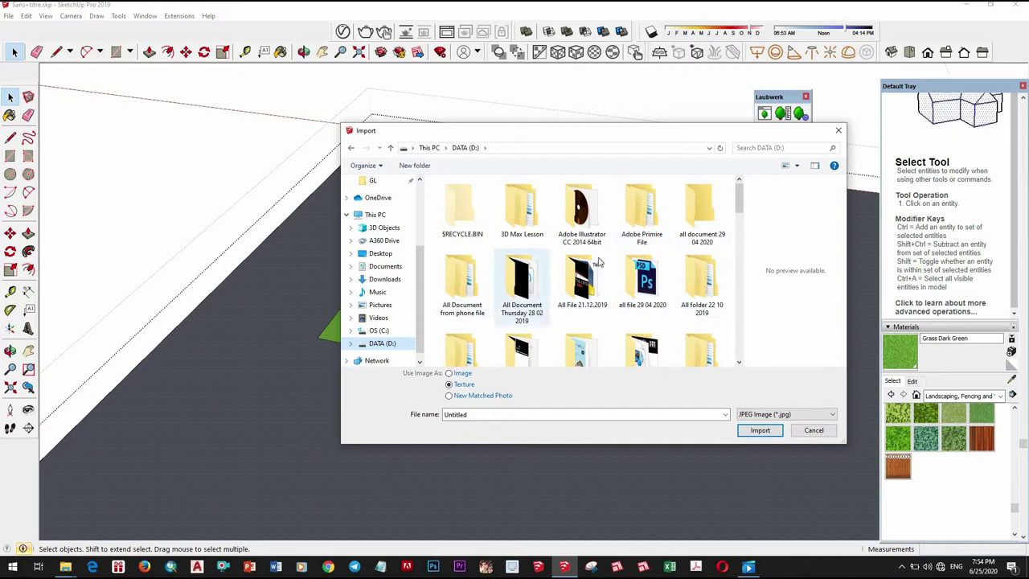
scroll(697, 303, "down", 1)
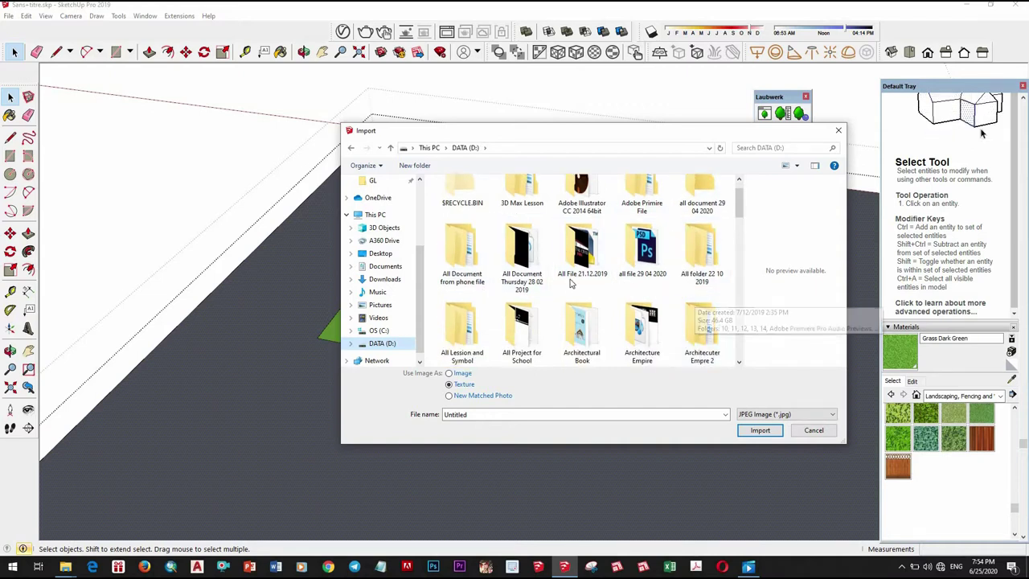
double_click(462, 333)
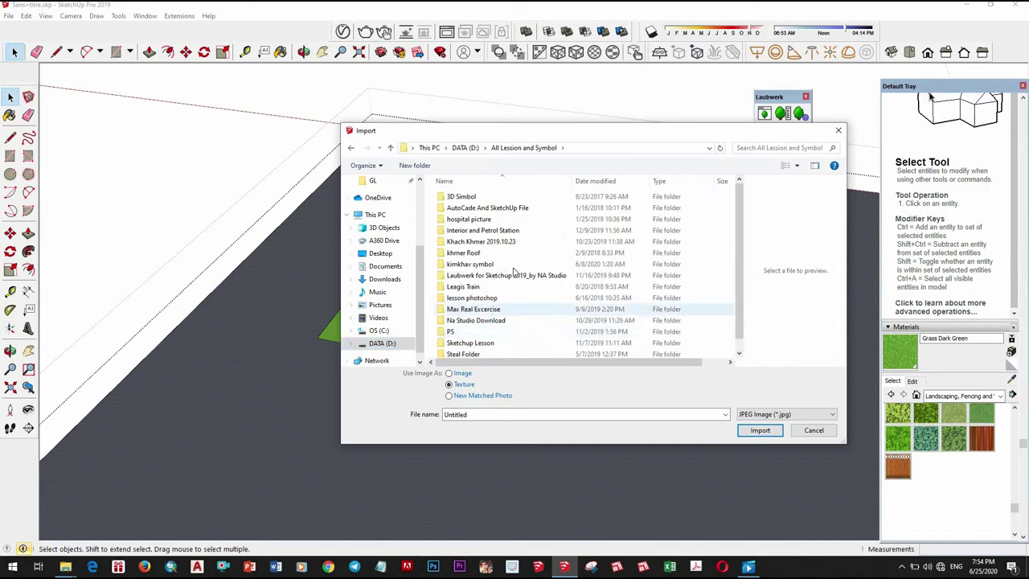
scroll(466, 295, "down", 1)
double_click(470, 329)
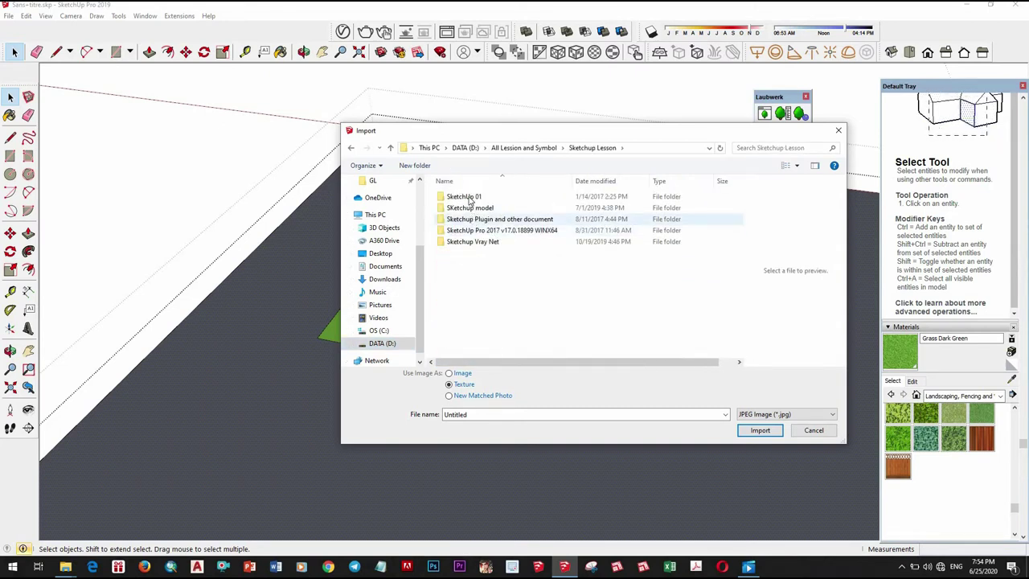
mouse_move(464, 197)
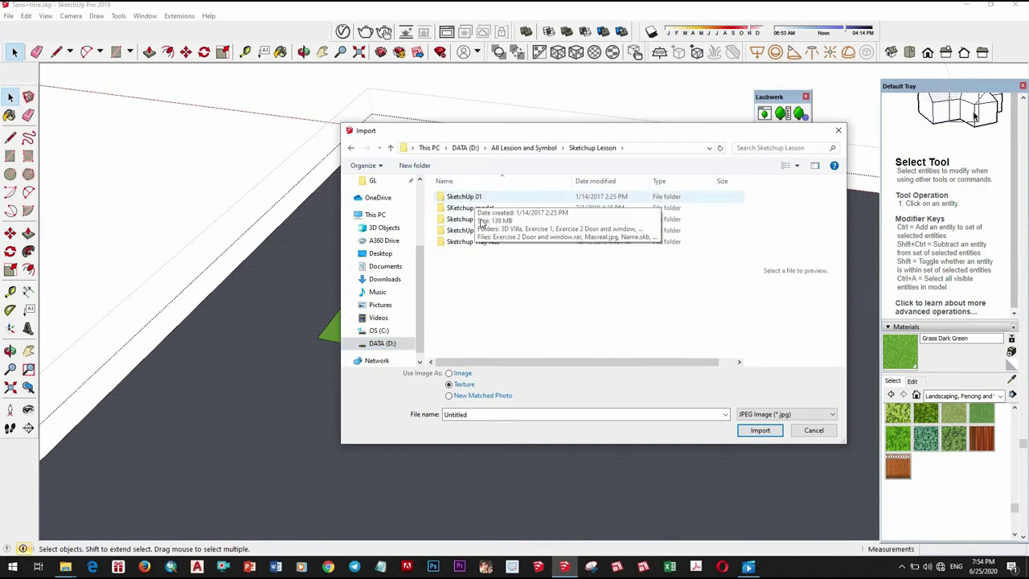
Import Tiles_C_Diff_01.jpg from villa 2 > map > Apply texture as a texture
double_click(470, 241)
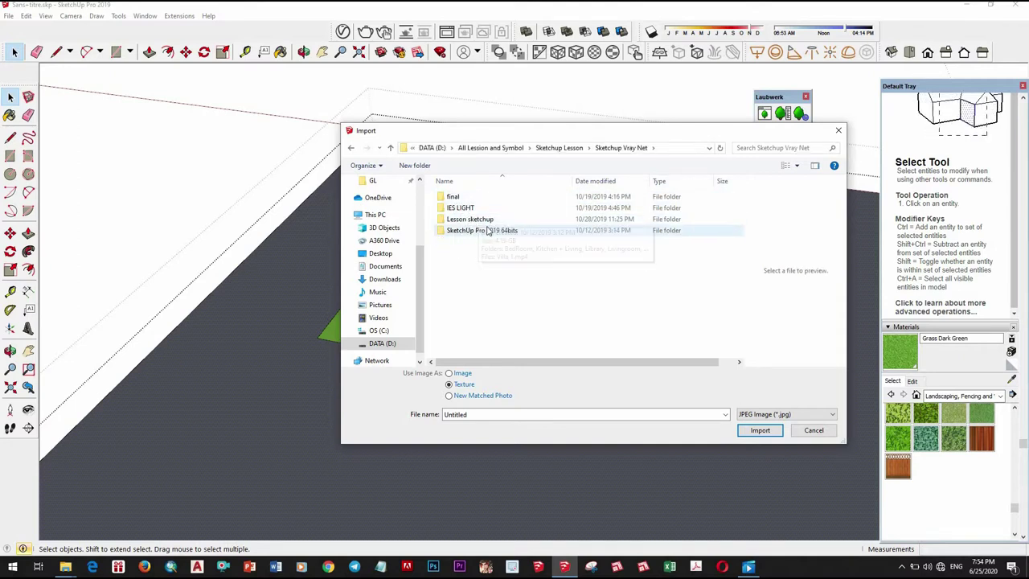
double_click(473, 218)
double_click(456, 275)
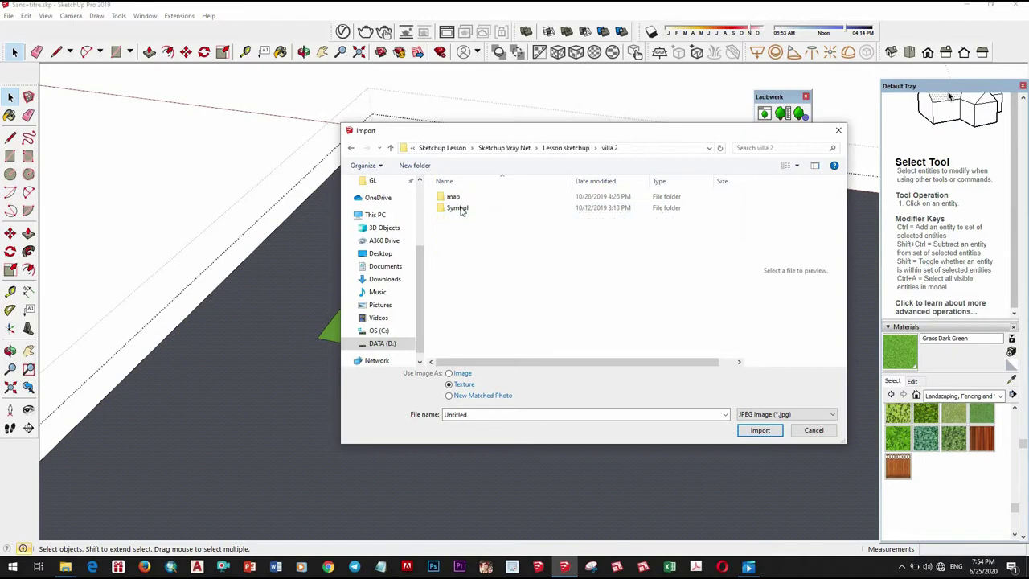
double_click(452, 197)
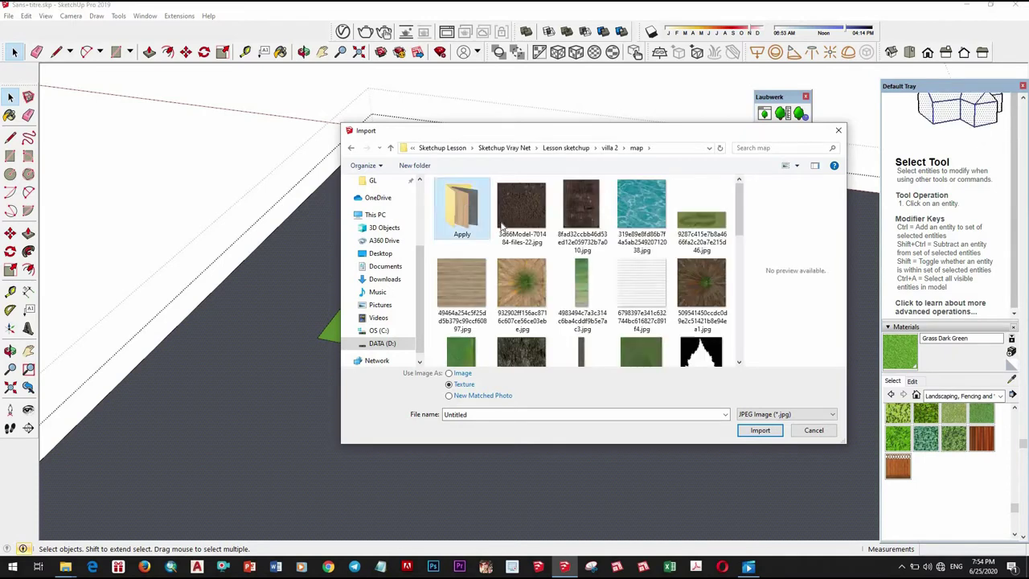
double_click(461, 205)
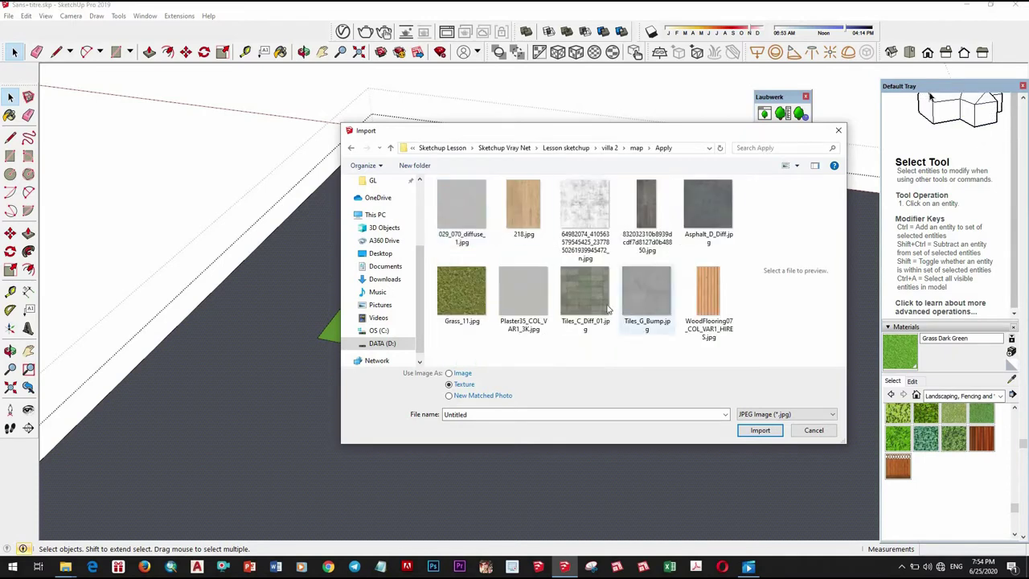
left_click(752, 427)
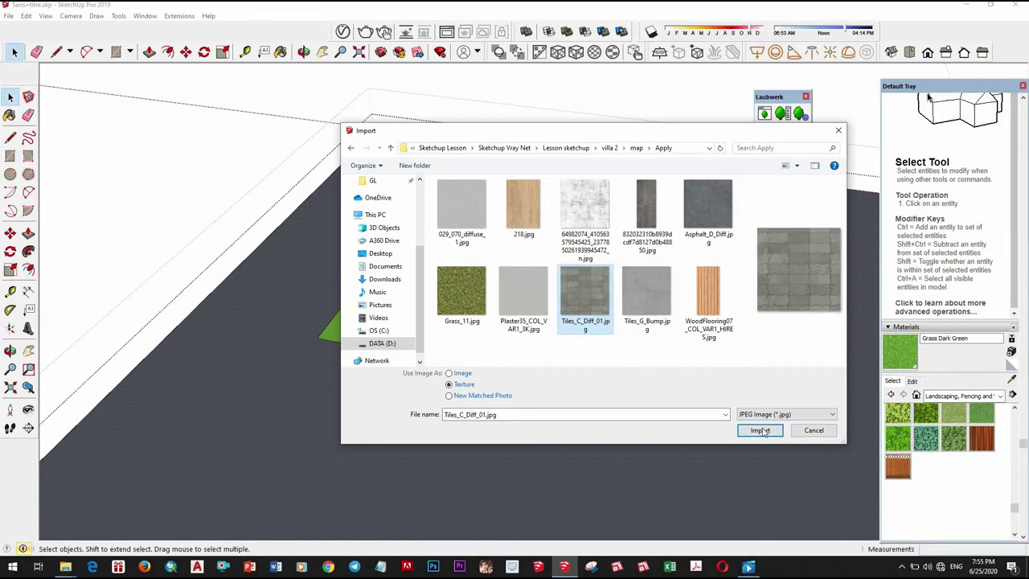
left_click(761, 431)
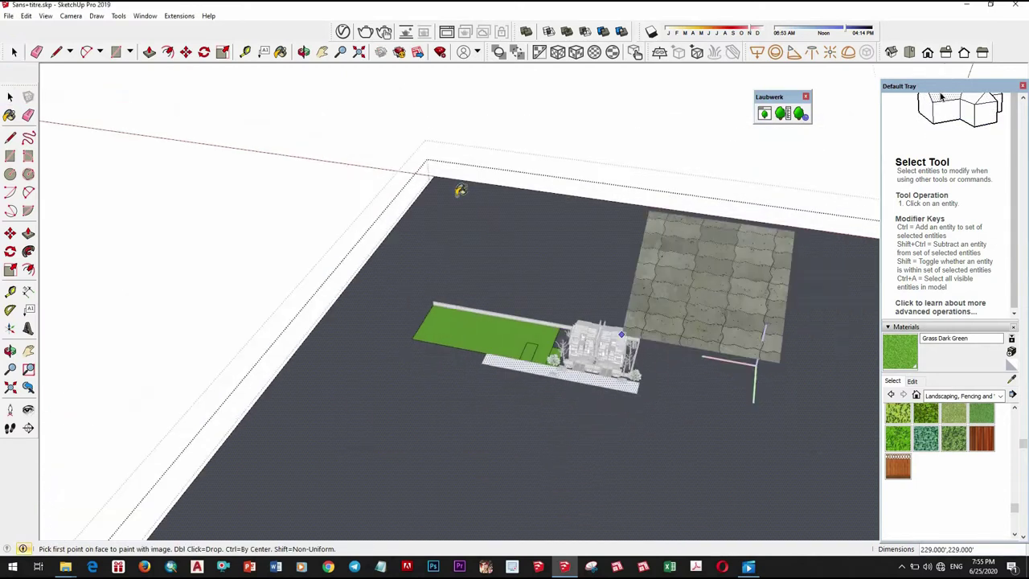
Stretch the tile texture across the whole ground plane and view its material settings
left_click(442, 172)
left_click(677, 298)
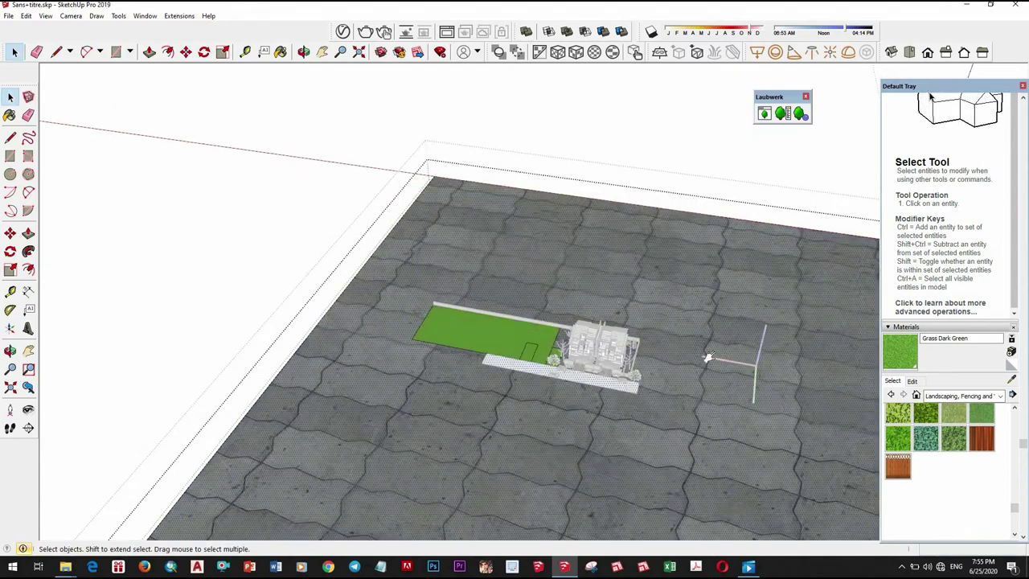
scroll(628, 305, "down", 5)
left_click(913, 382)
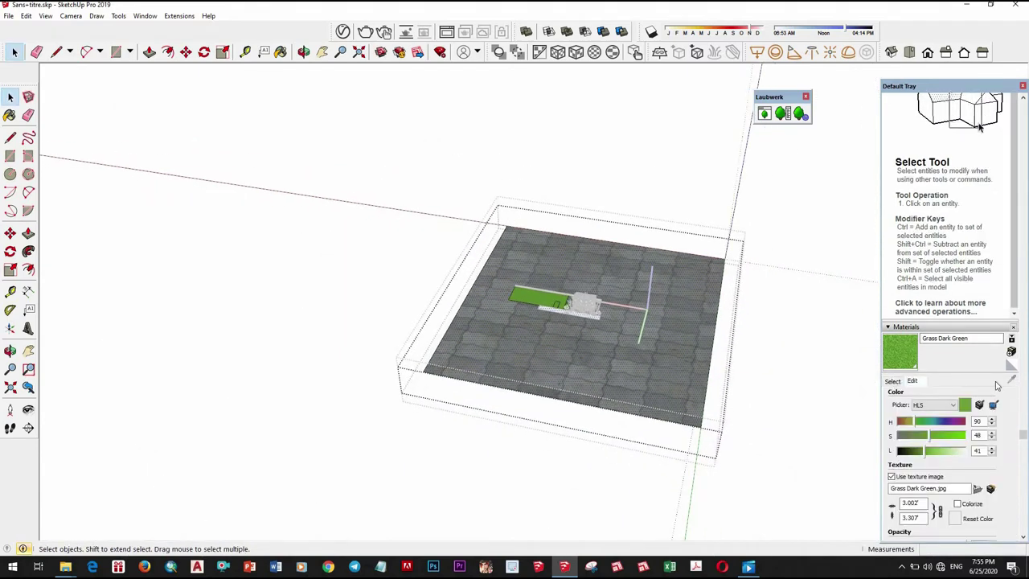
left_click(892, 381)
Sample the ground's Tiles_C_Diff_01 material and shrink its texture size to 5'
key("b")
left_click(670, 354, "alt")
left_click(913, 382)
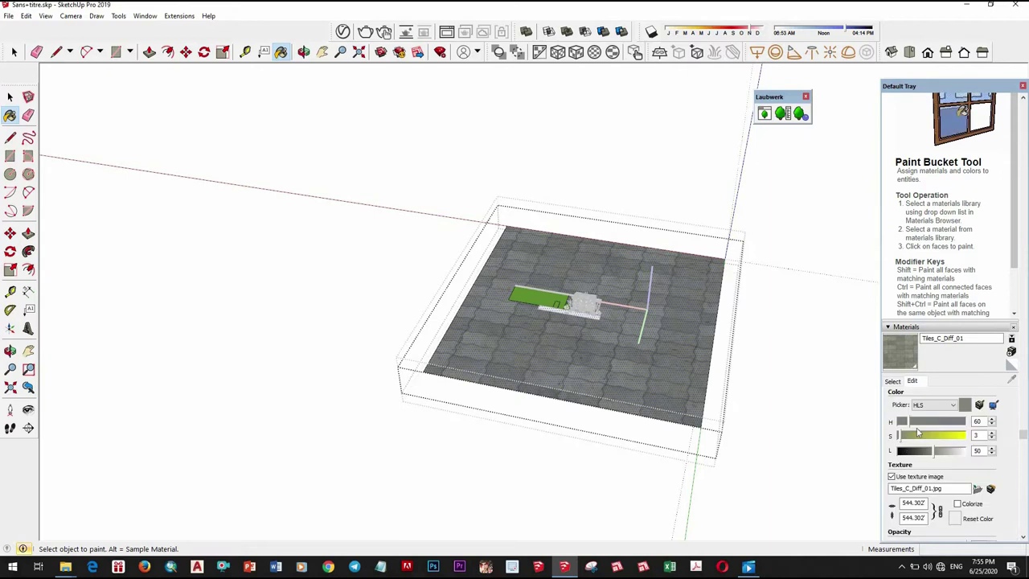
scroll(920, 402, "down", 3)
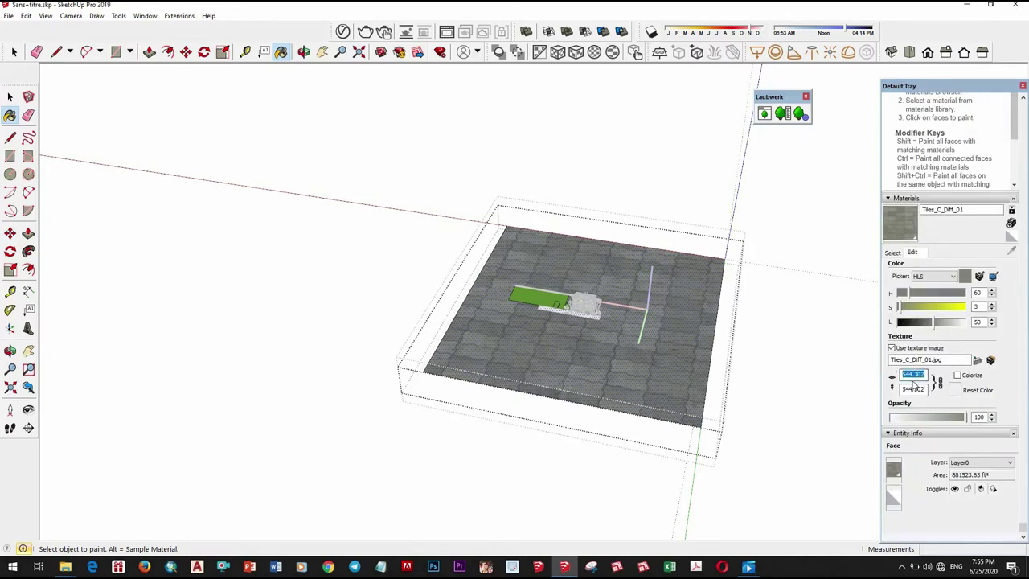
type("100")
key("Return")
scroll(630, 382, "up", 2)
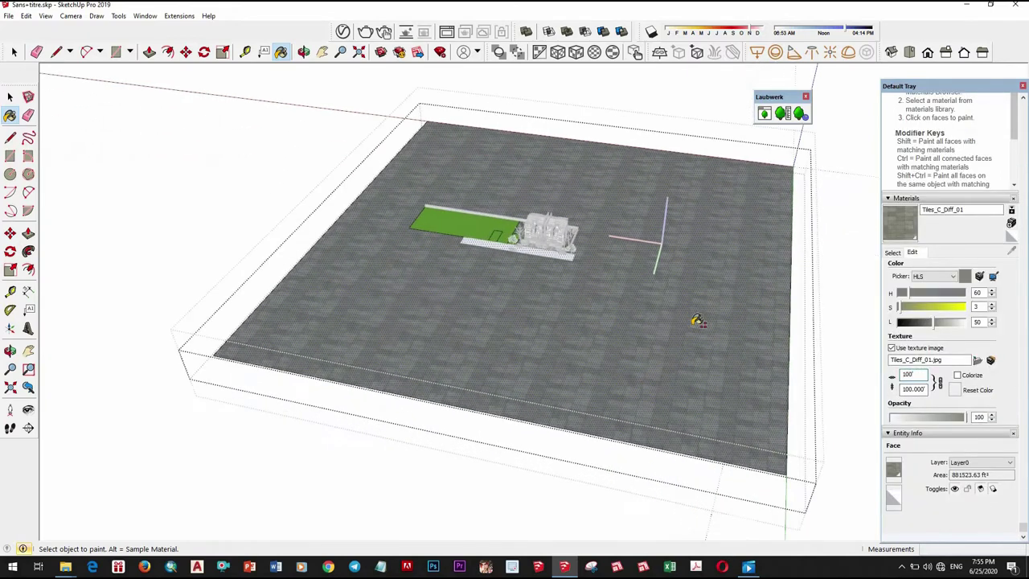
scroll(630, 382, "up", 5)
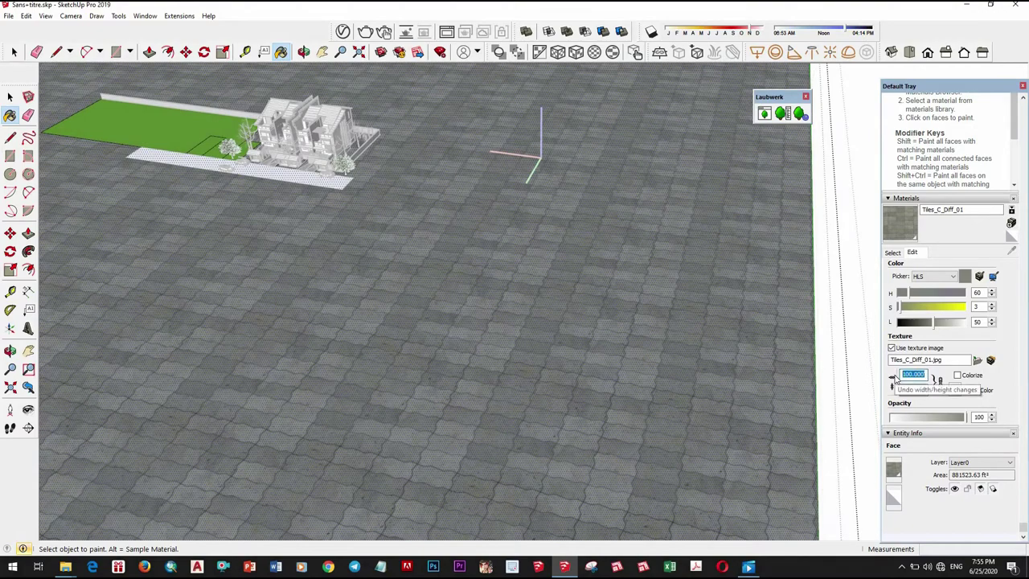
type("530")
key("Return")
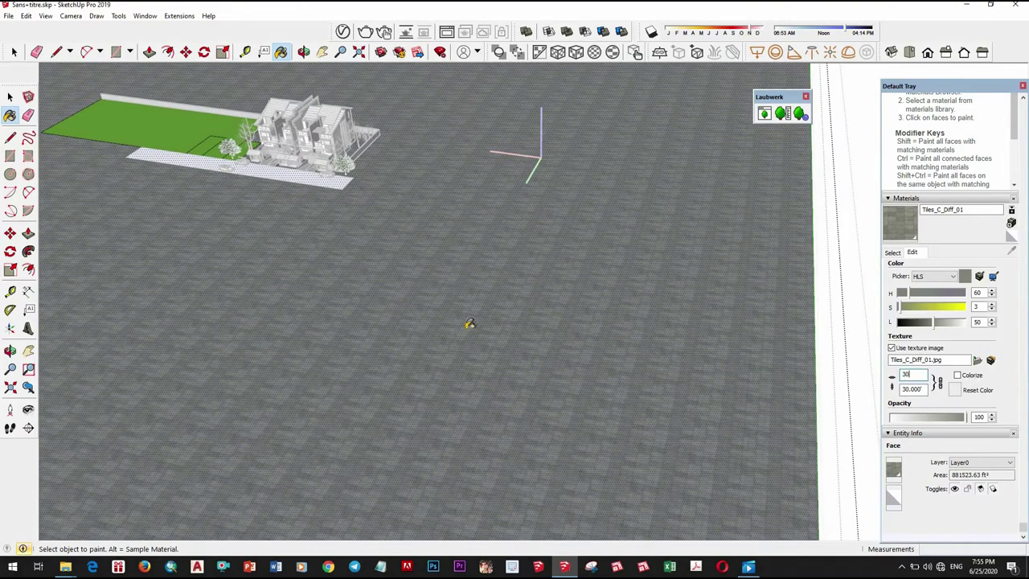
Orbit along the street and to a steeper angle to inspect the tiles
scroll(466, 324, "down", 2)
scroll(508, 301, "up", 3)
scroll(616, 375, "up", 3)
scroll(593, 332, "down", 2)
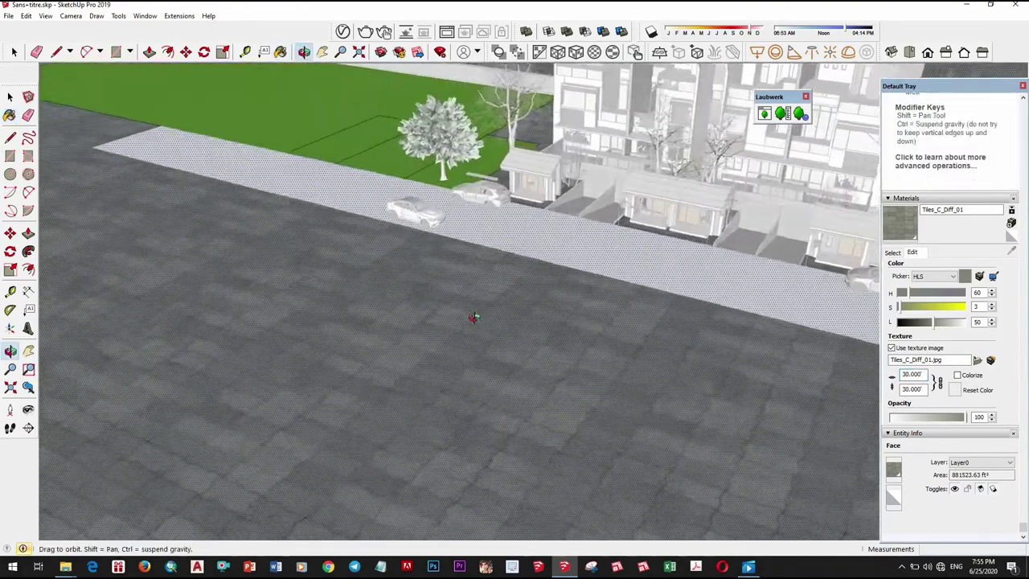
middle_click_drag(471, 317, 523, 338)
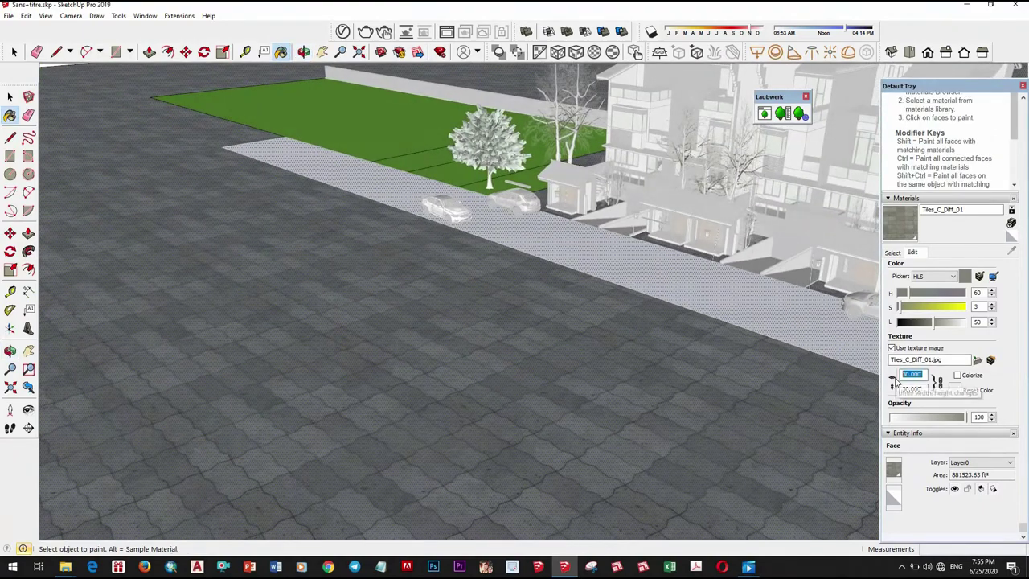
scroll(558, 281, "up", 3)
mouse_move(547, 404)
middle_mouse_down()
mouse_move(564, 306)
mouse_move(614, 395)
mouse_move(491, 317)
mouse_move(480, 411)
mouse_move(497, 388)
middle_mouse_up()
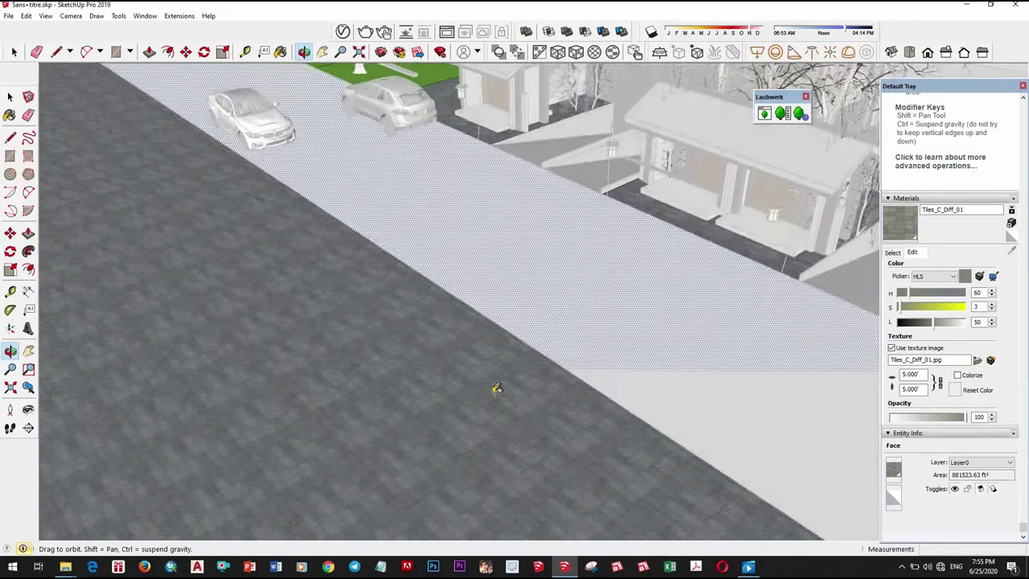
scroll(497, 389, "down", 3)
Return to the material library and Select tool, orbiting down to street level
left_click(893, 253)
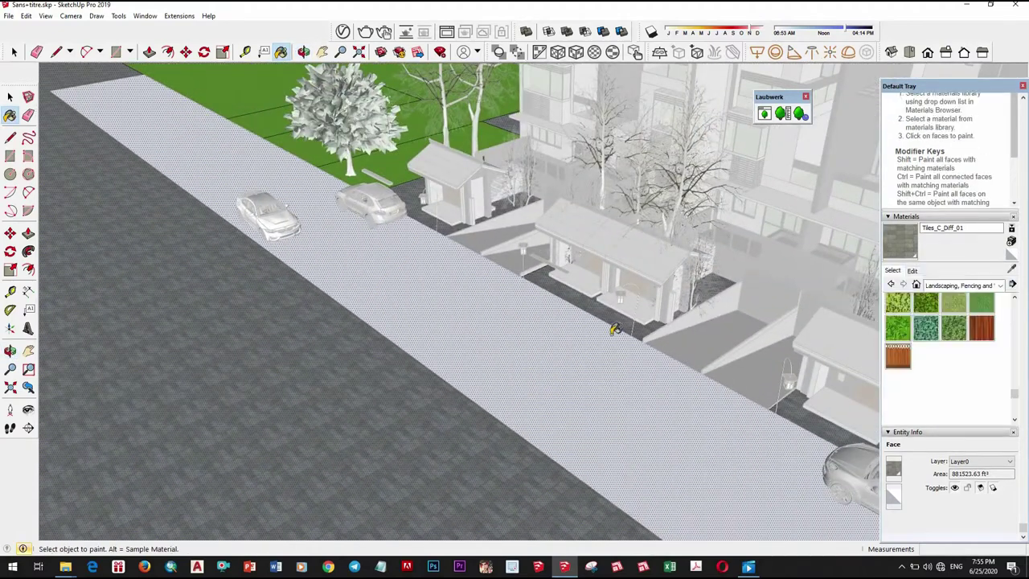
scroll(588, 395, "down", 5)
key("space")
scroll(487, 359, "down", 2)
mouse_move(487, 360)
middle_mouse_down()
mouse_move(569, 386)
mouse_move(638, 386)
mouse_move(650, 356)
mouse_move(724, 406)
mouse_move(682, 332)
mouse_move(678, 372)
mouse_move(560, 324)
mouse_move(507, 338)
middle_mouse_up()
scroll(723, 406, "up", 3)
scroll(724, 406, "up", 2)
Place the camera at eye height before the houses, walk back and turn to frame the fronts
left_click(10, 410)
scroll(489, 420, "down", 2)
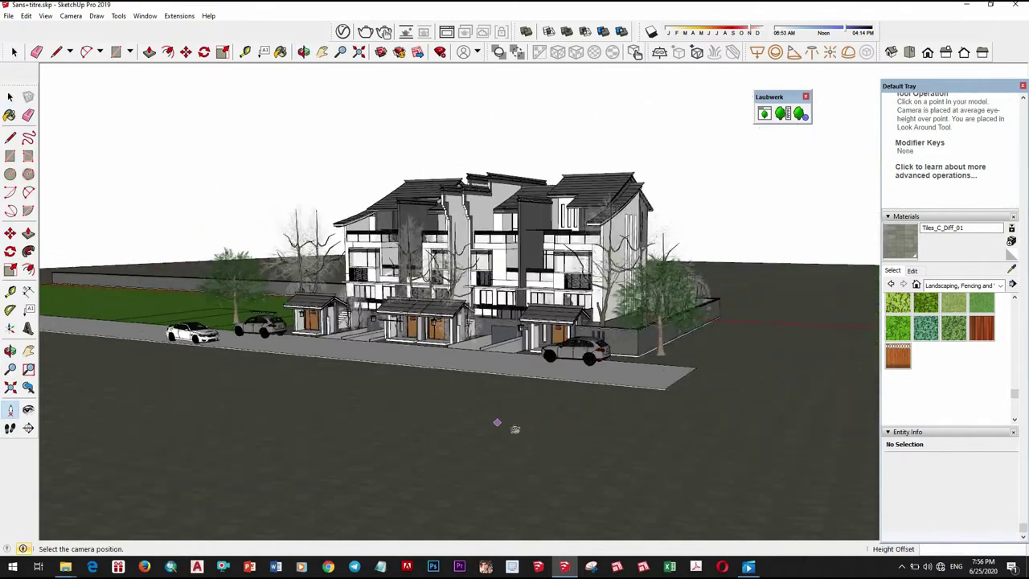
left_click(482, 414)
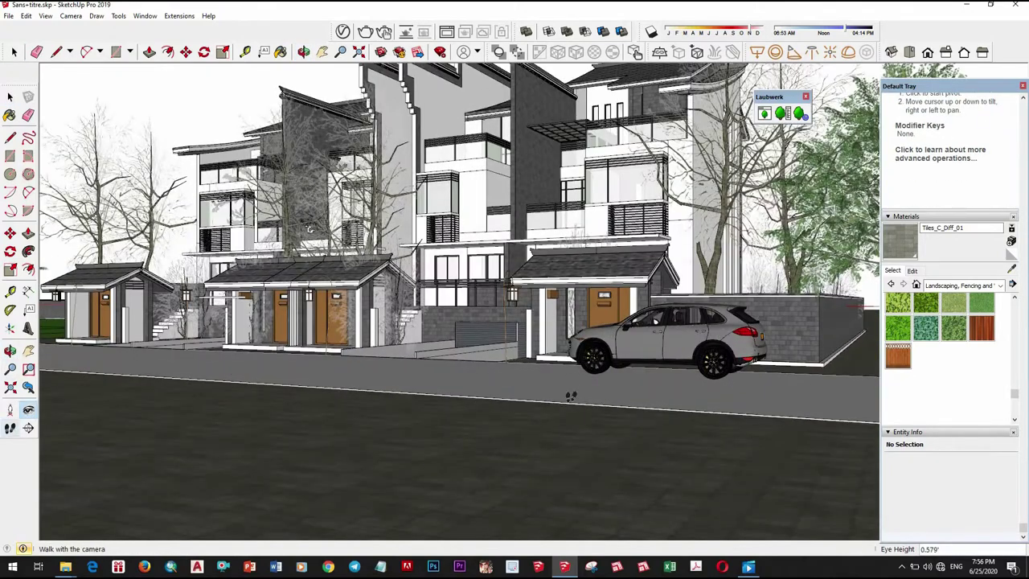
mouse_move(469, 378)
left_mouse_down()
mouse_move(454, 356)
mouse_move(456, 332)
left_mouse_up()
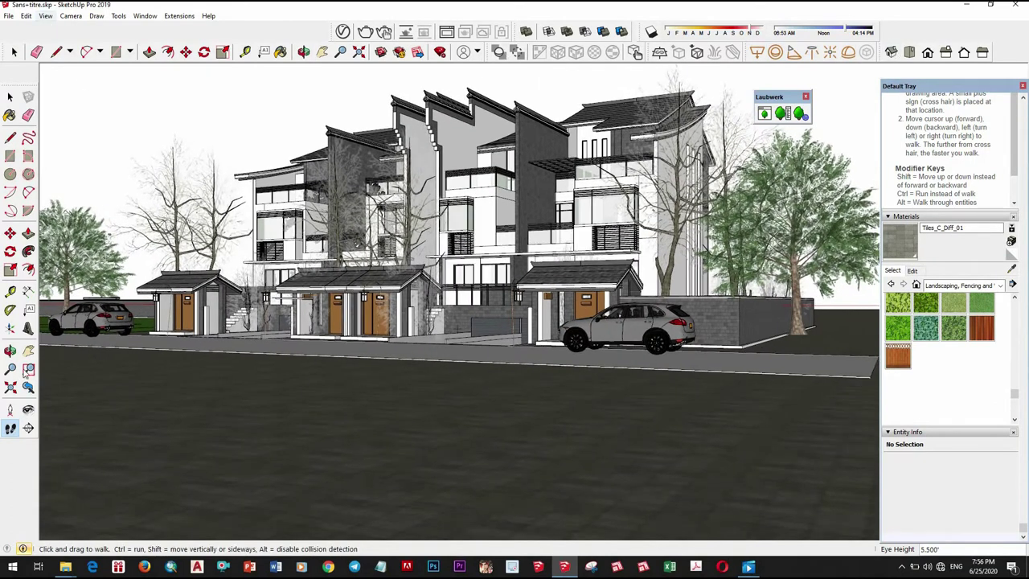
left_click(28, 410)
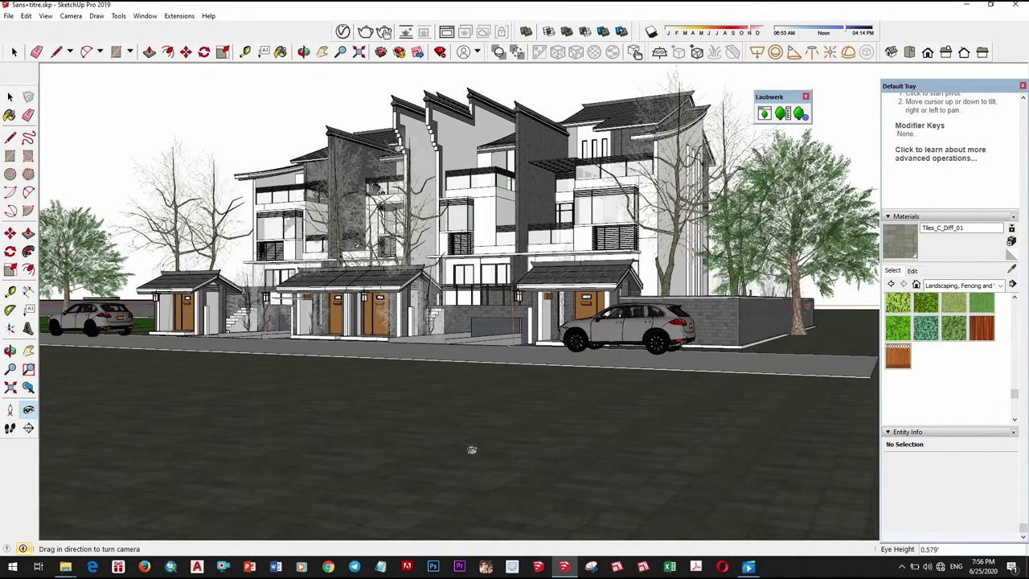
mouse_move(368, 420)
middle_mouse_down()
mouse_move(411, 404)
mouse_move(422, 438)
middle_mouse_up()
left_click(10, 17)
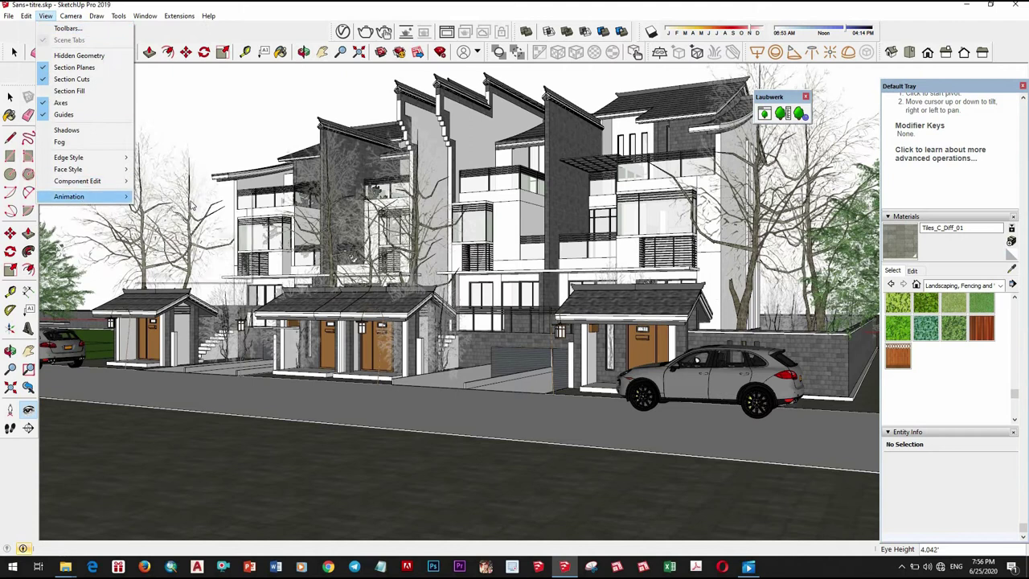
Save the two-point perspective street view as Scene 1 and close the V-Ray Asset Editor
left_click(173, 199)
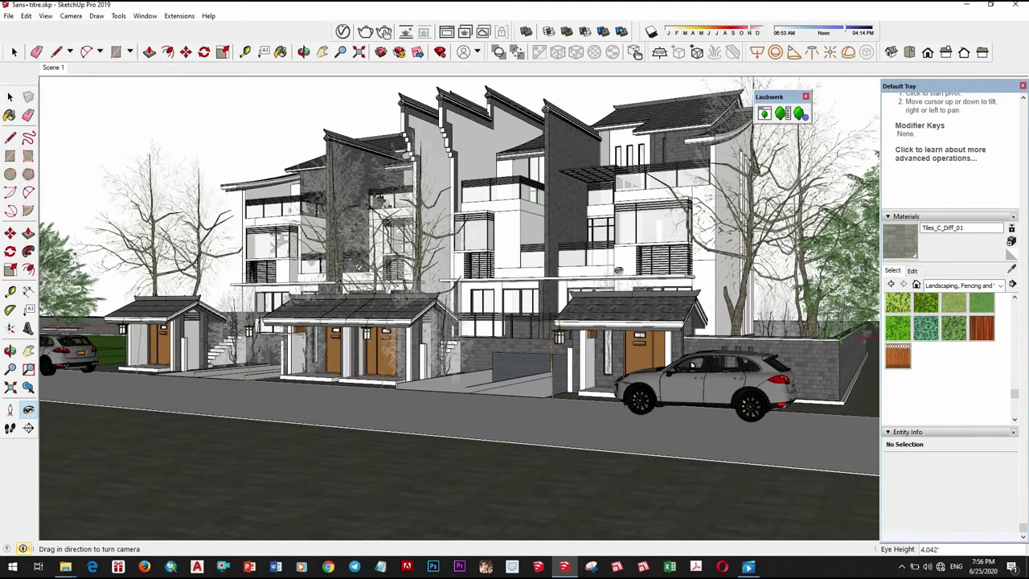
left_click(71, 16)
left_click(88, 91)
right_click(54, 68)
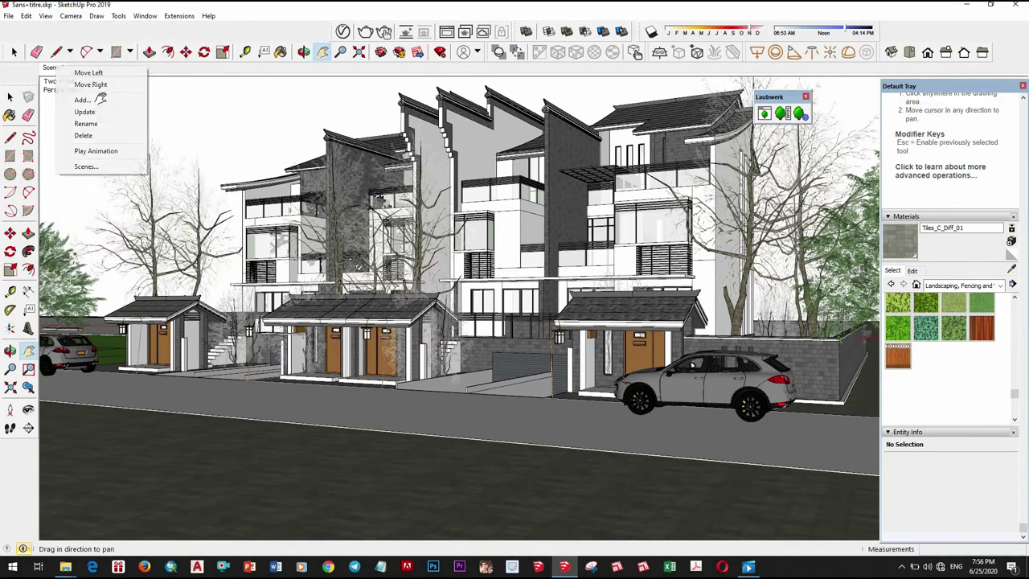
left_click(85, 112)
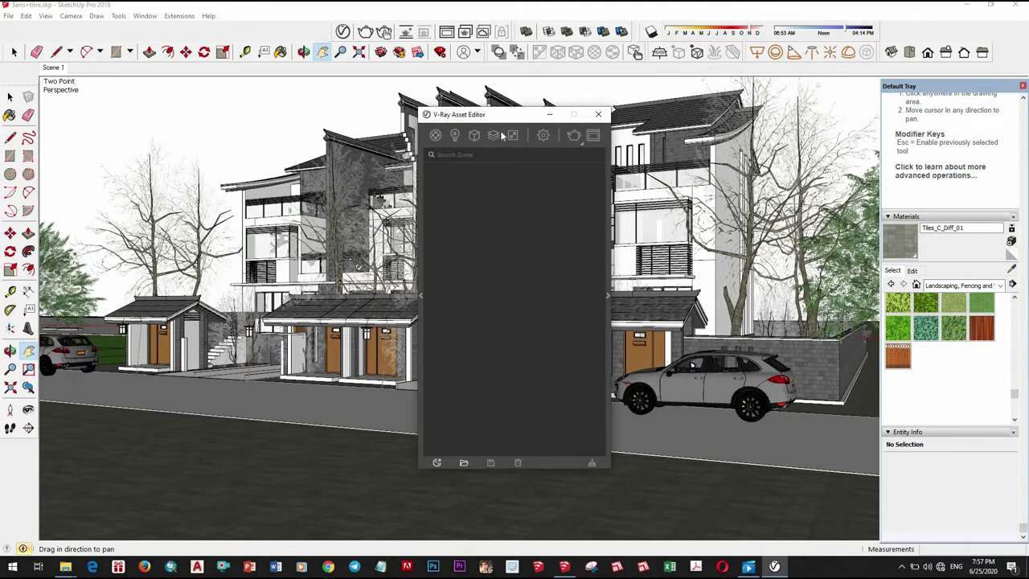
left_click_drag(499, 114, 298, 116)
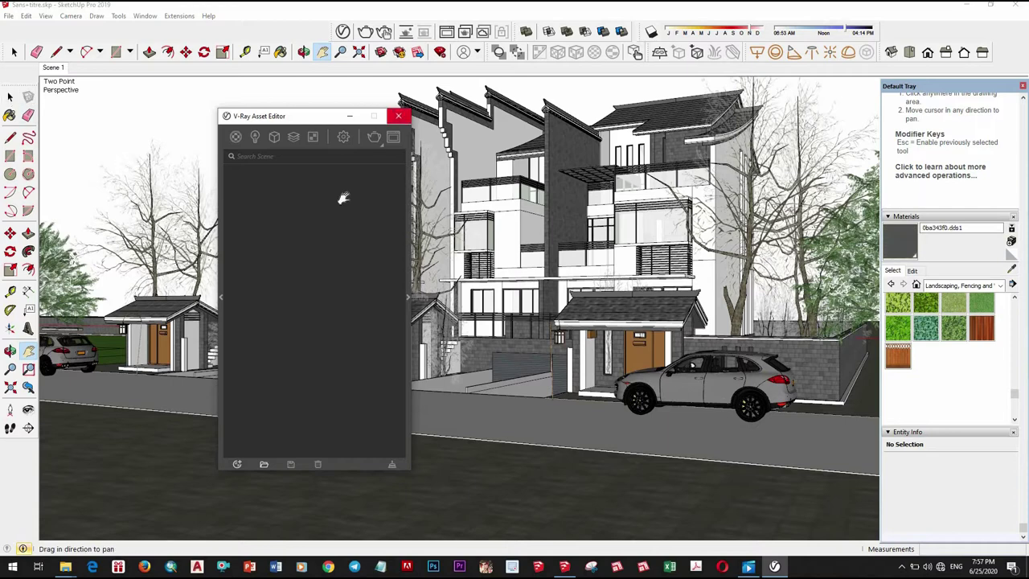
key("Escape")
Enter the road group and select all of its geometry
middle_click_drag(550, 462, 473, 453)
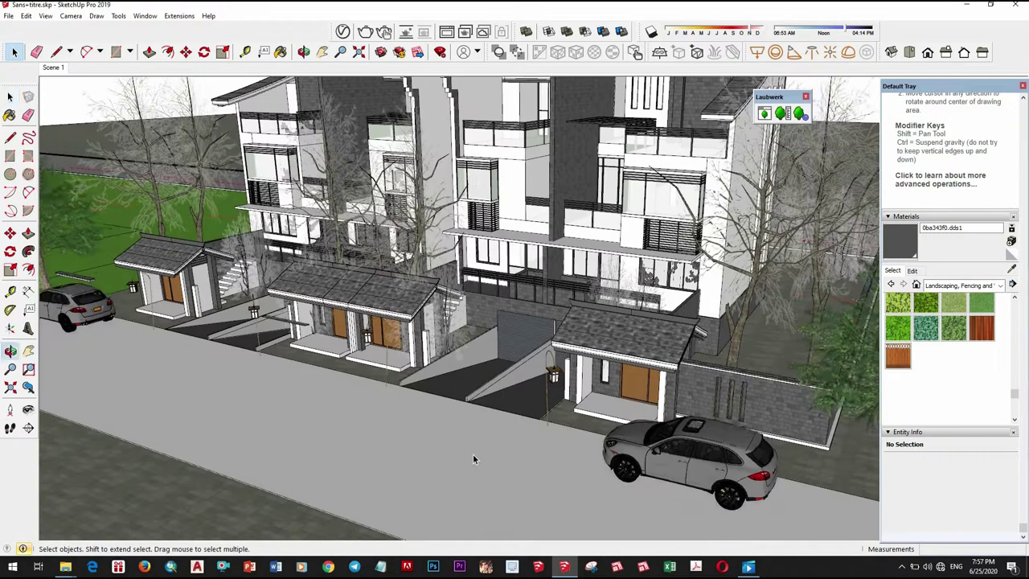
double_click(473, 454)
triple_click(473, 453)
scroll(428, 434, "down", 5)
scroll(422, 418, "up", 2)
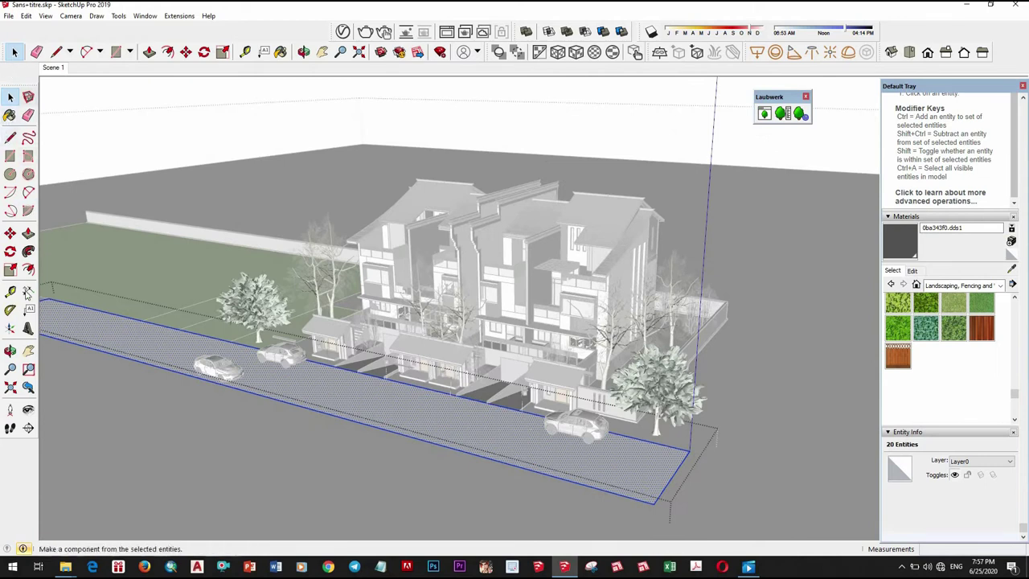
Import Asphalt_D_Diff.jpg from villa 2 > map > Apply texture and stretch it over the road
left_click(8, 16)
left_click(36, 181)
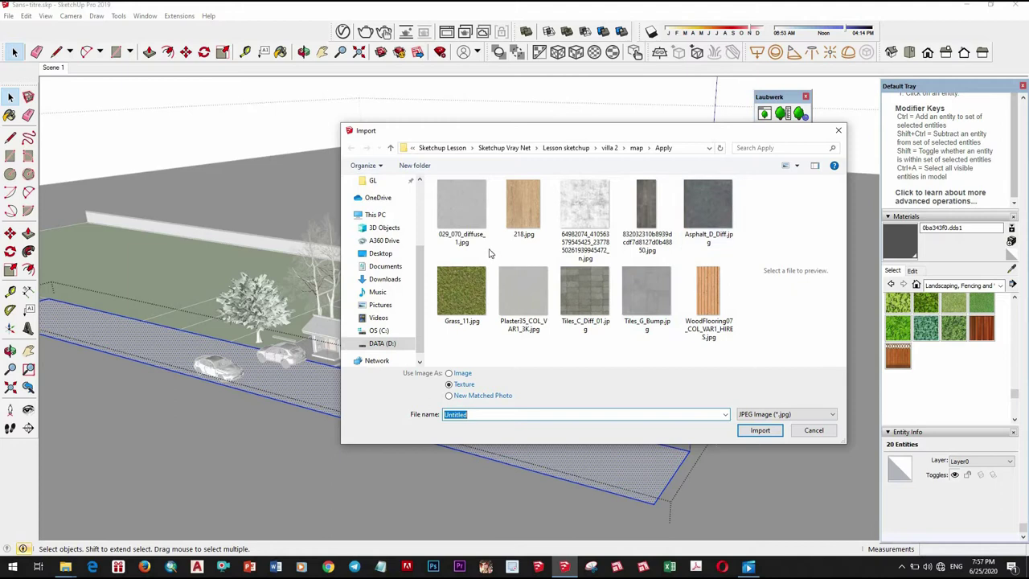
left_click(561, 148)
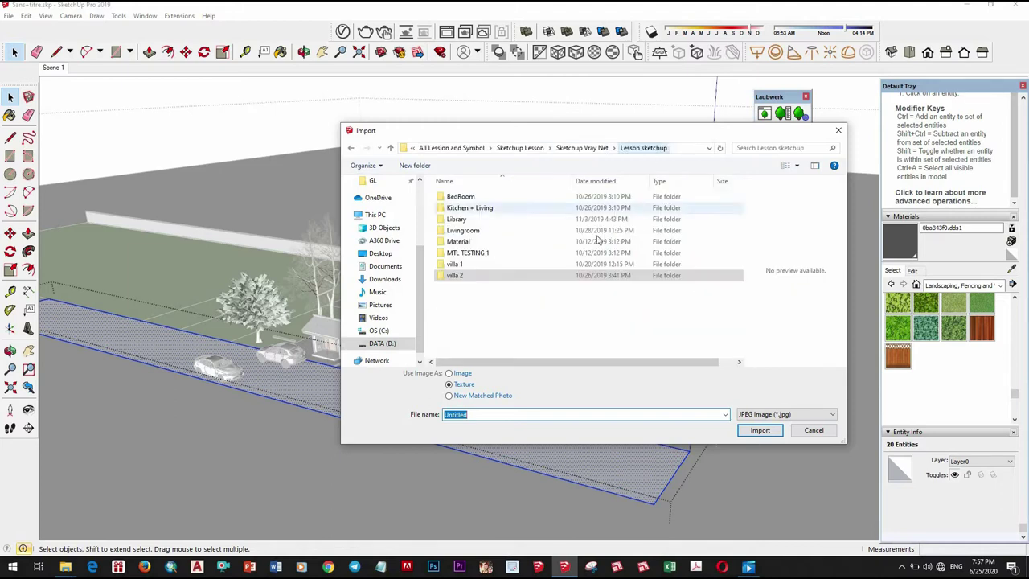
double_click(483, 274)
double_click(460, 203)
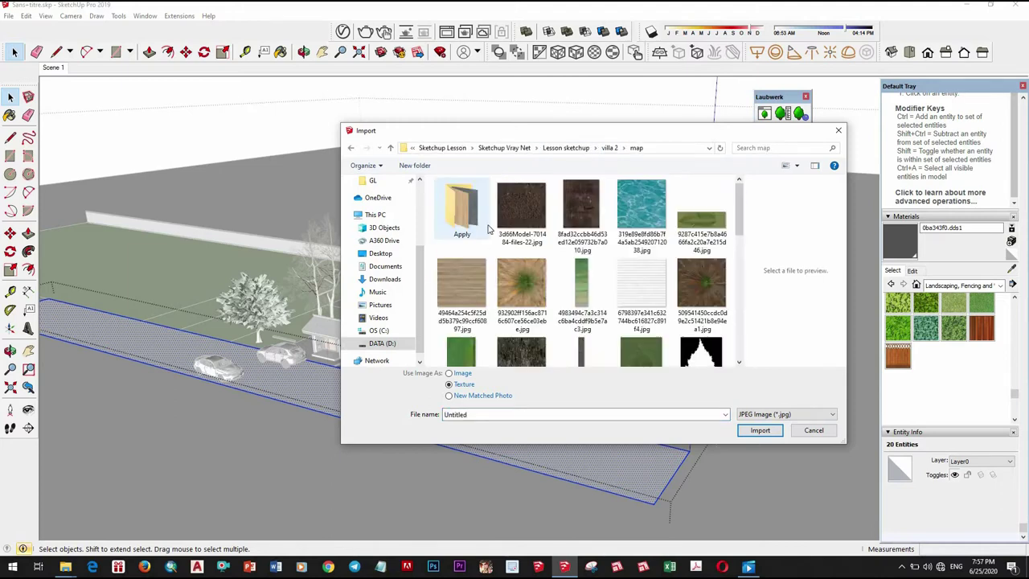
double_click(471, 211)
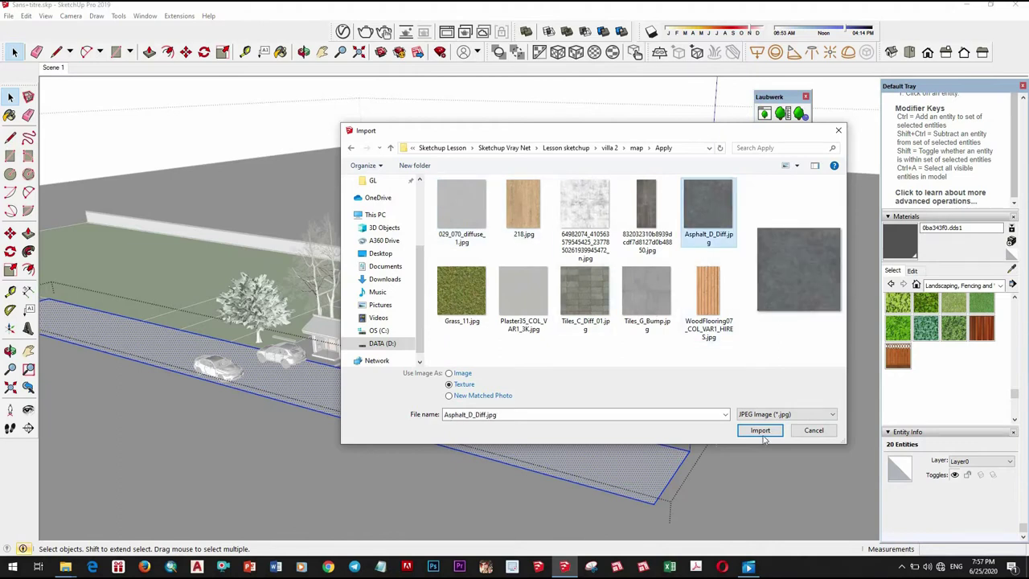
key("Return")
left_click(658, 495)
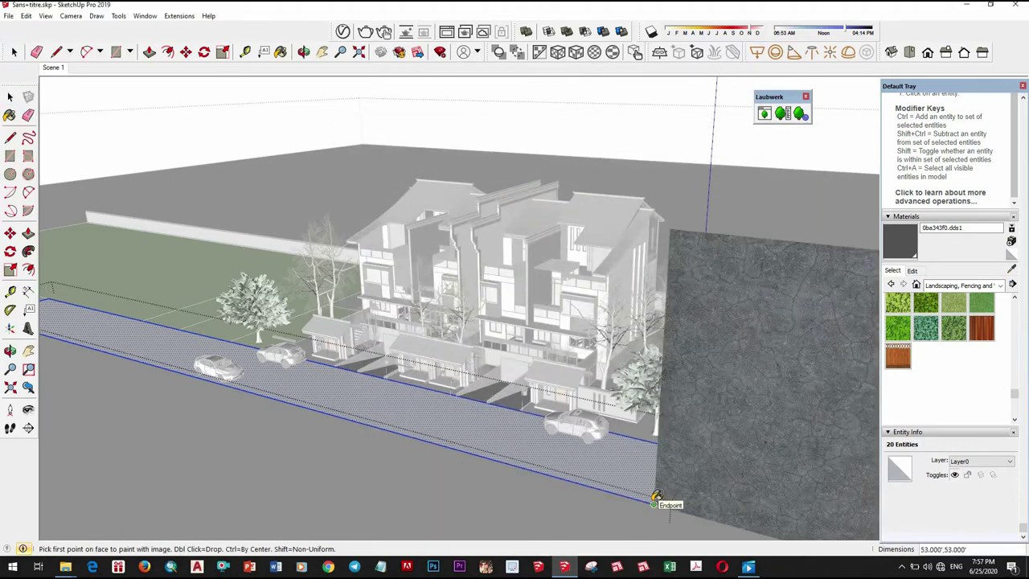
mouse_move(421, 421)
middle_mouse_down()
mouse_move(432, 429)
mouse_move(200, 366)
middle_mouse_up()
left_click(200, 366)
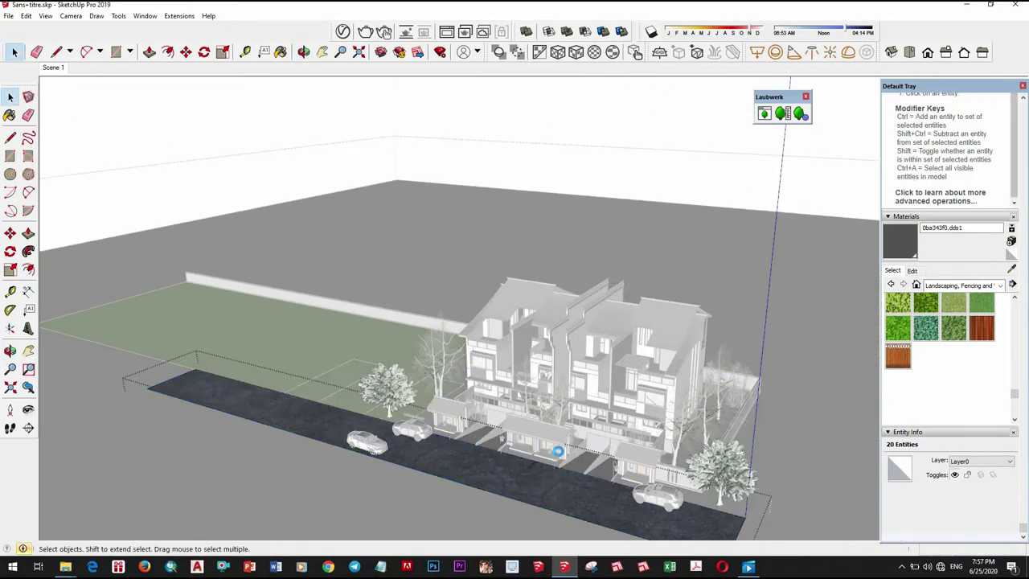
Select the road surface and view its asphalt material's edit settings
left_click(571, 481)
scroll(593, 484, "up", 5)
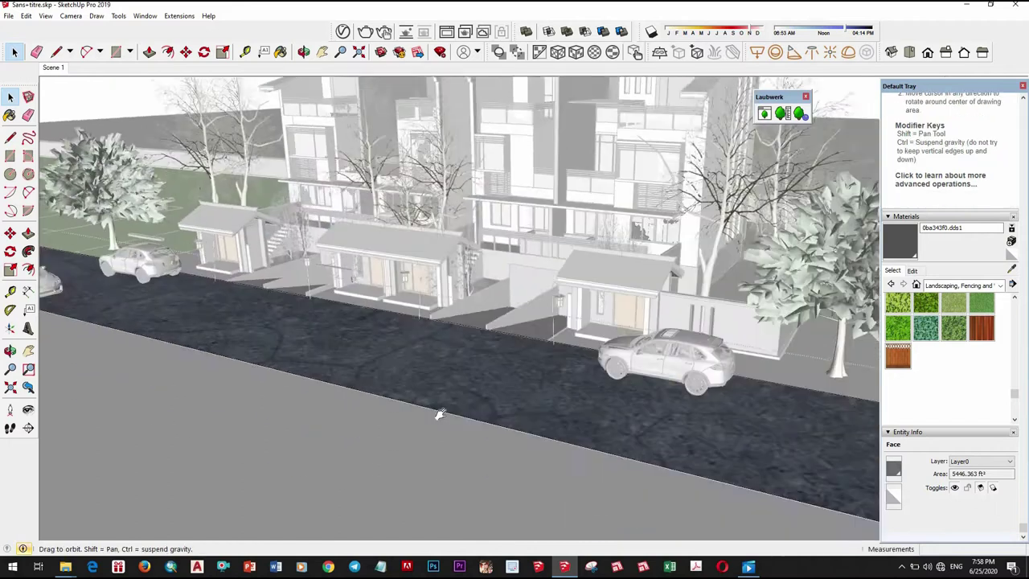
middle_click_drag(436, 413, 782, 326)
left_click(912, 271)
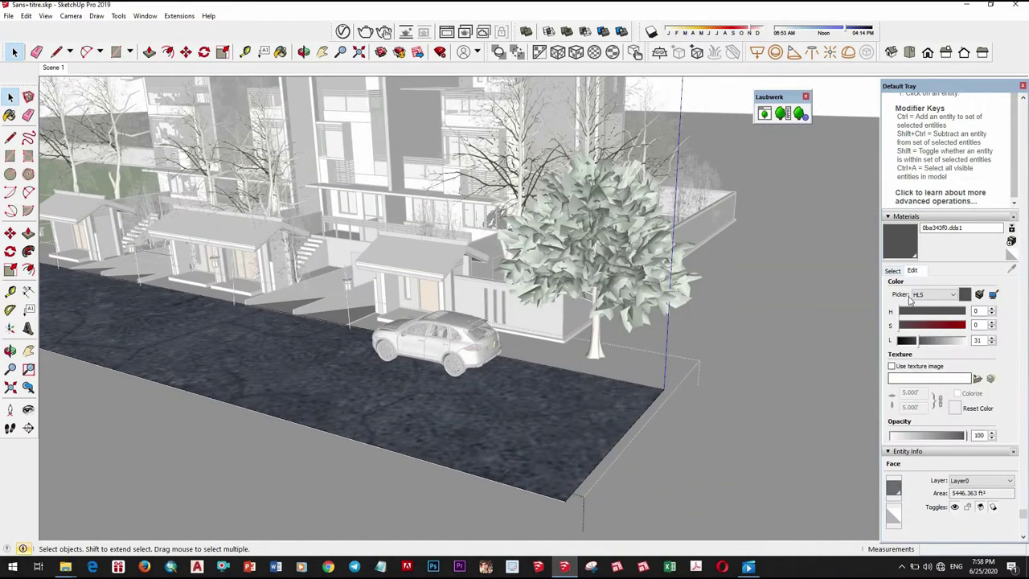
left_click(893, 271)
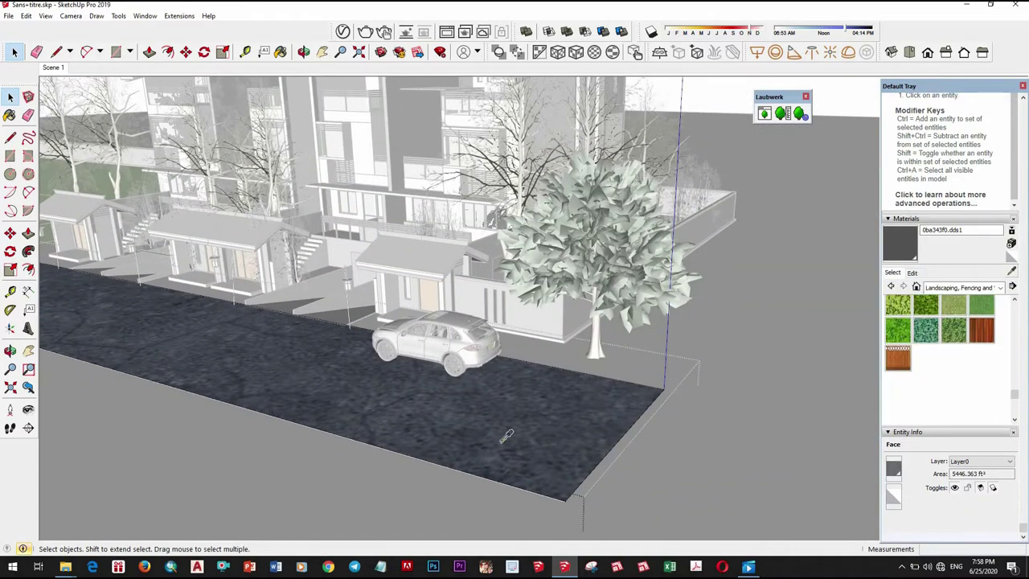
Sample the road's Asphalt_D_Diff material and resize its texture to 10' by 10'
key("b")
left_click(507, 437, "alt")
left_click(913, 272)
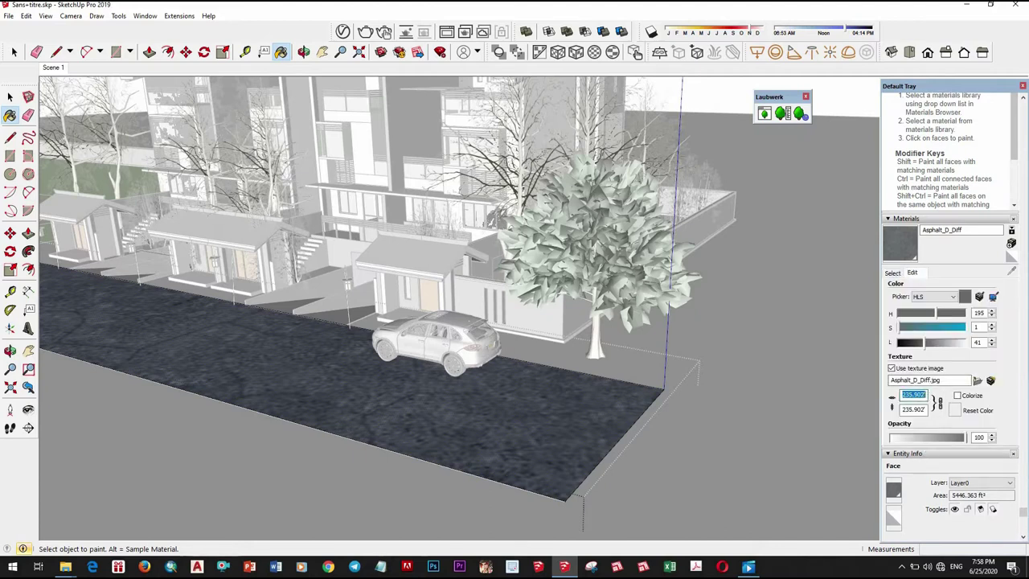
type("50")
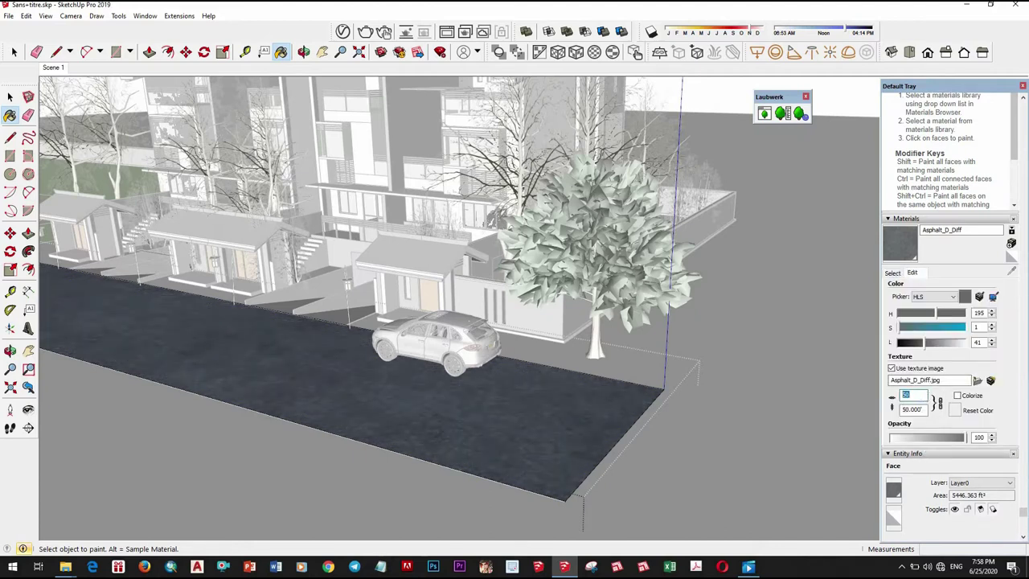
scroll(576, 391, "up", 3)
scroll(489, 437, "up", 3)
scroll(469, 391, "up", 3)
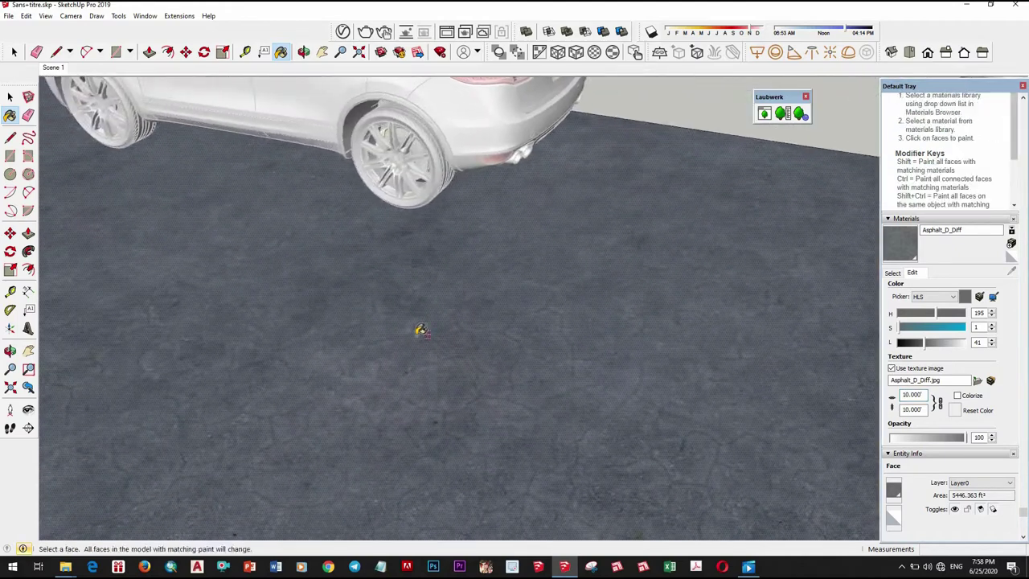
Orbit to a street-level view of the townhouses and car, returning Materials to swatches
mouse_move(419, 328)
middle_mouse_down()
mouse_move(474, 280)
mouse_move(430, 287)
middle_mouse_up()
scroll(459, 363, "down", 5)
key("space")
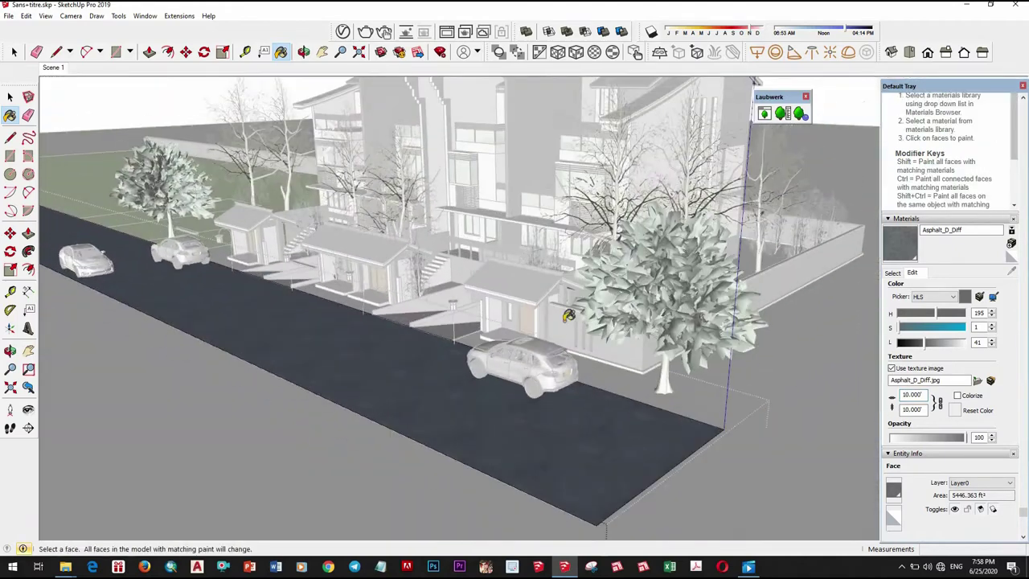
mouse_move(466, 363)
middle_mouse_down()
mouse_move(517, 365)
mouse_move(498, 377)
mouse_move(482, 451)
middle_mouse_up()
scroll(499, 378, "down", 3)
scroll(482, 386, "down", 3)
scroll(485, 396, "up", 5)
scroll(485, 396, "up", 3)
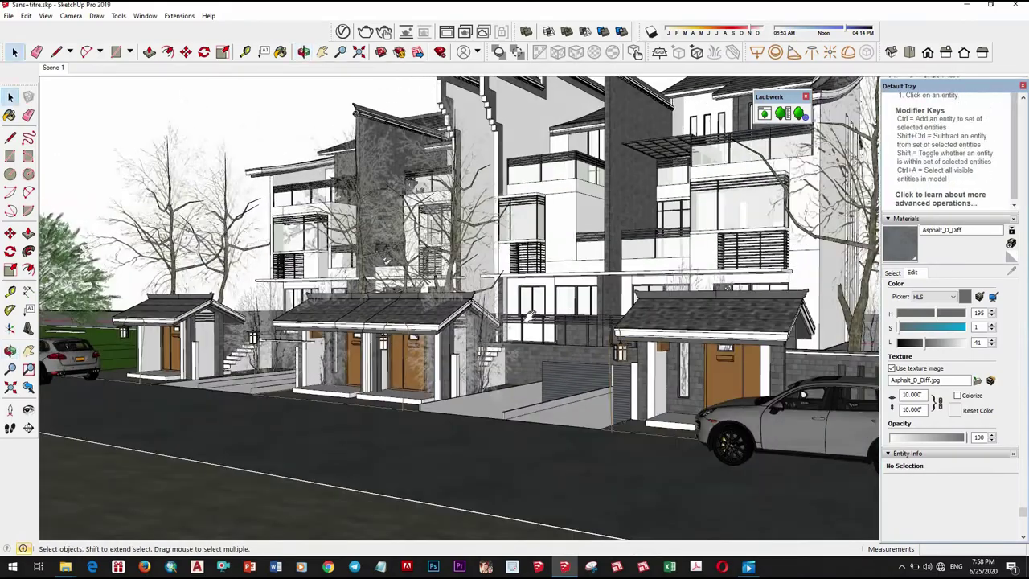
scroll(483, 450, "up", 2)
left_click(895, 273)
key("b")
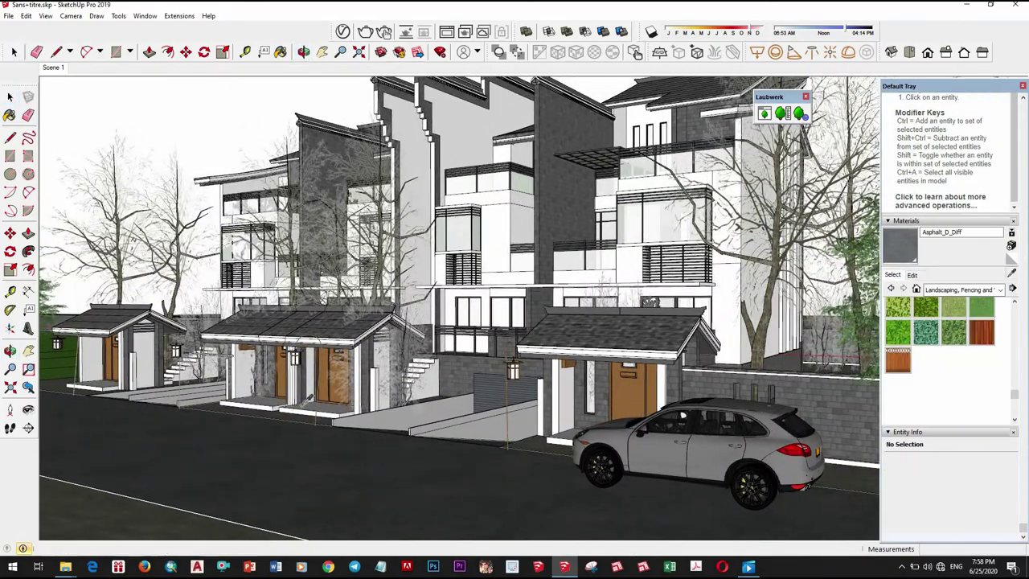
middle_click_drag(450, 241, 383, 167)
Sample the paving tile material and paste its diffuse texture into the Bump slot
scroll(383, 166, "down", 3)
left_click(384, 166, "alt")
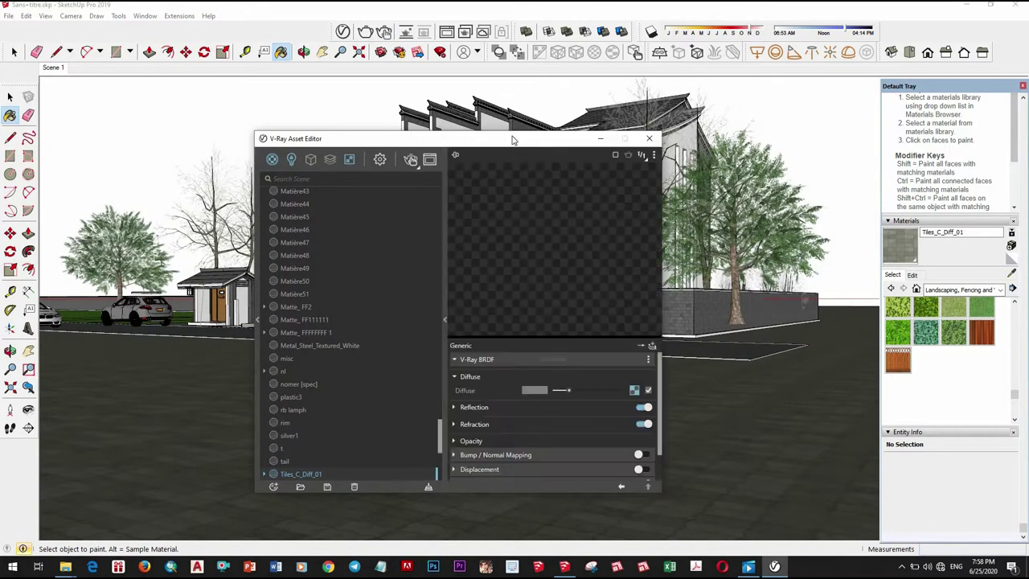
right_click(539, 392)
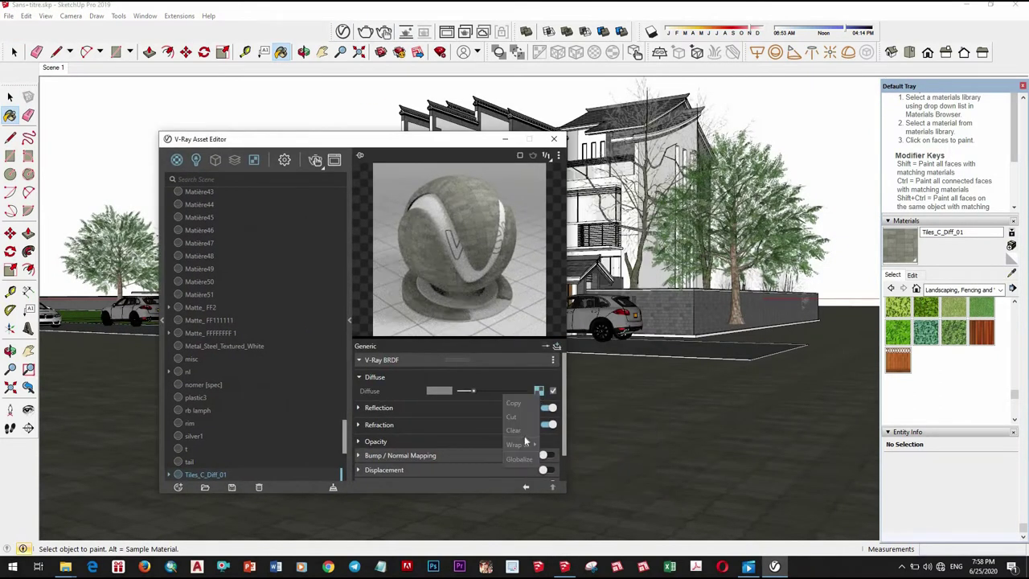
left_click(463, 456)
left_click(550, 457)
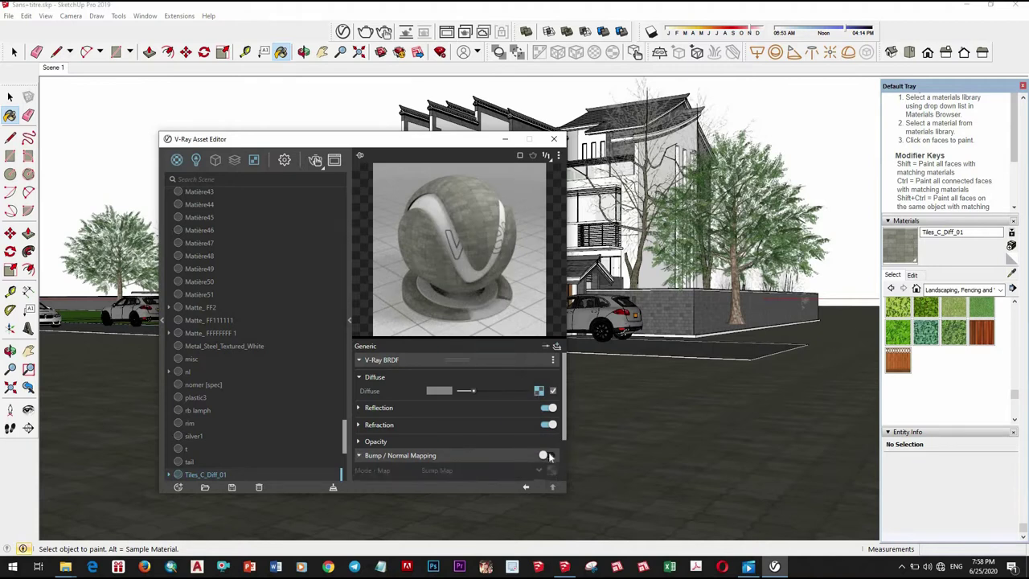
right_click(553, 471)
left_click(514, 447)
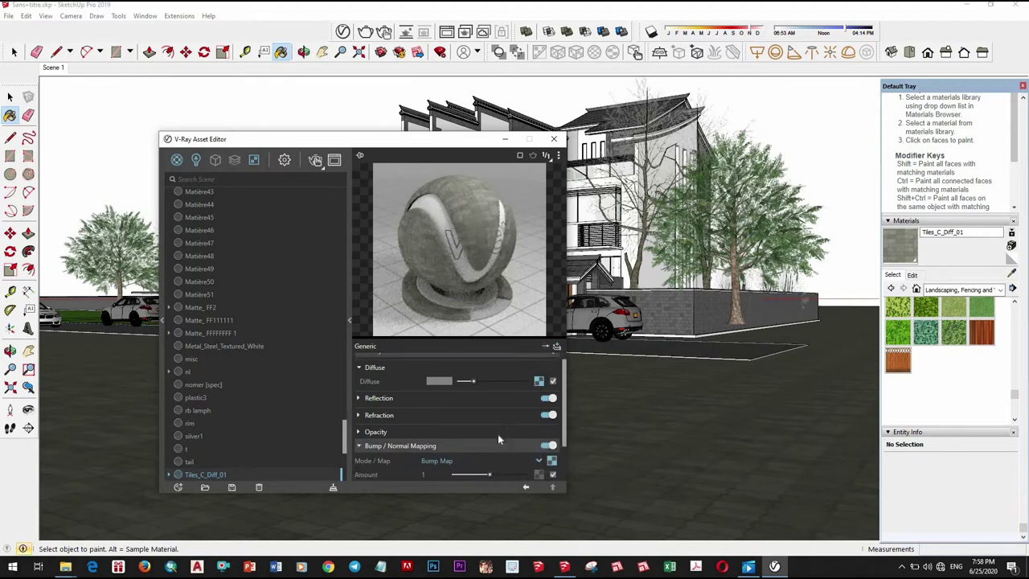
Load NtdUI.png as the Reflection Color map of Tiles_C_Diff_01
left_click(429, 409)
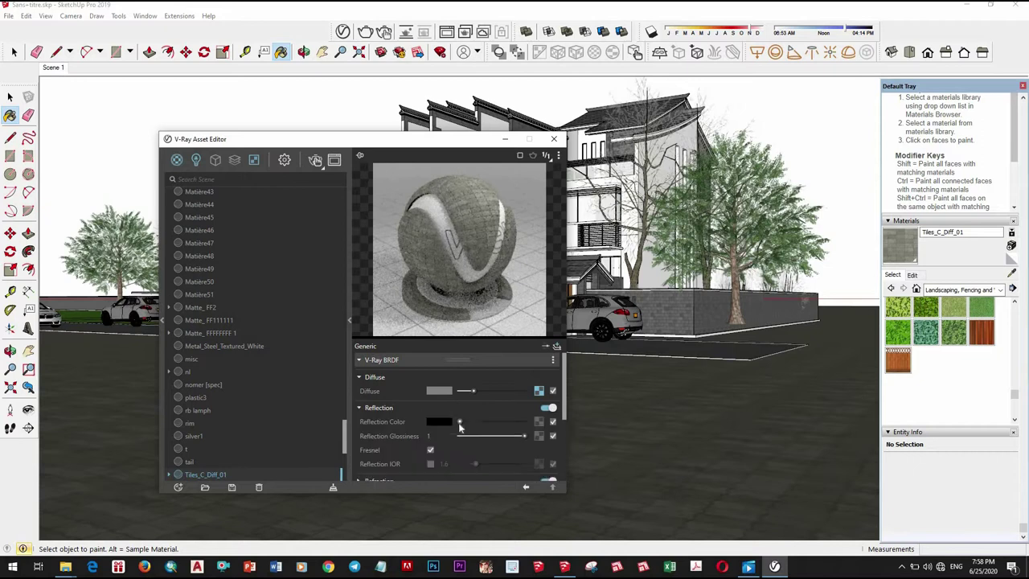
left_click(539, 422)
left_click(503, 167)
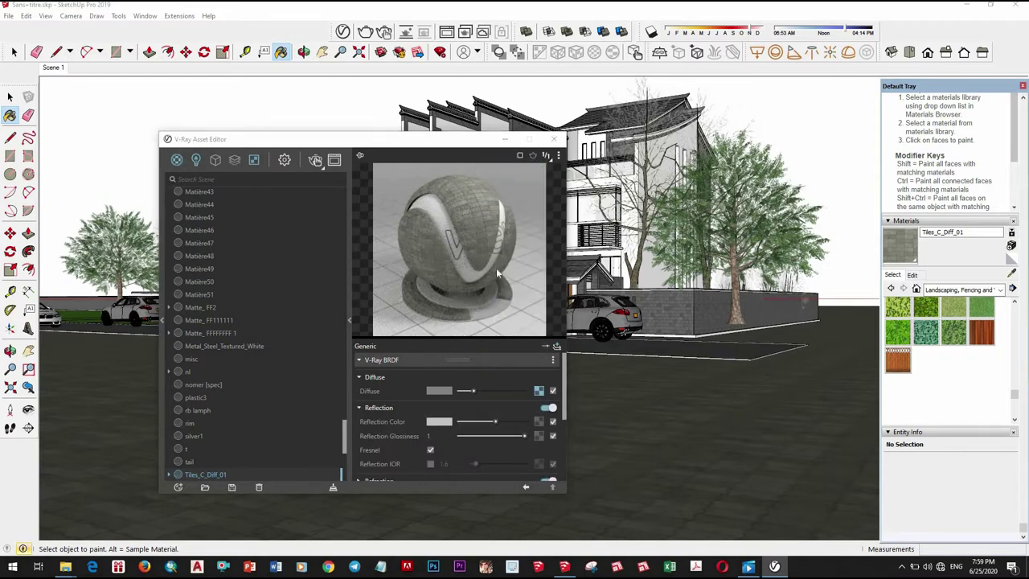
left_click(405, 318)
left_click(579, 419)
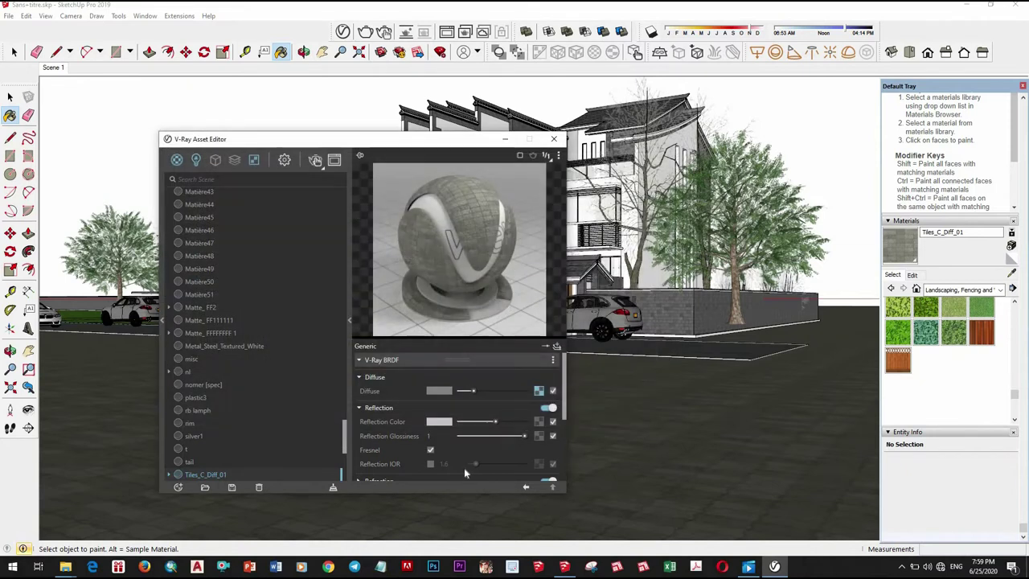
left_click(553, 487)
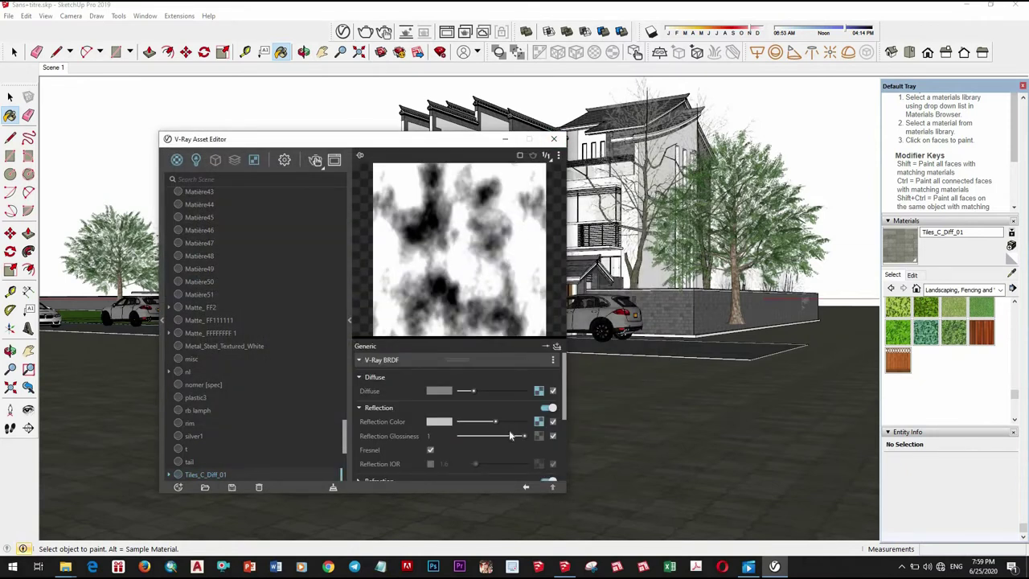
Switch the material preview to cloth, then to a floor scene
left_click(532, 155)
left_click(505, 191)
left_click(558, 156)
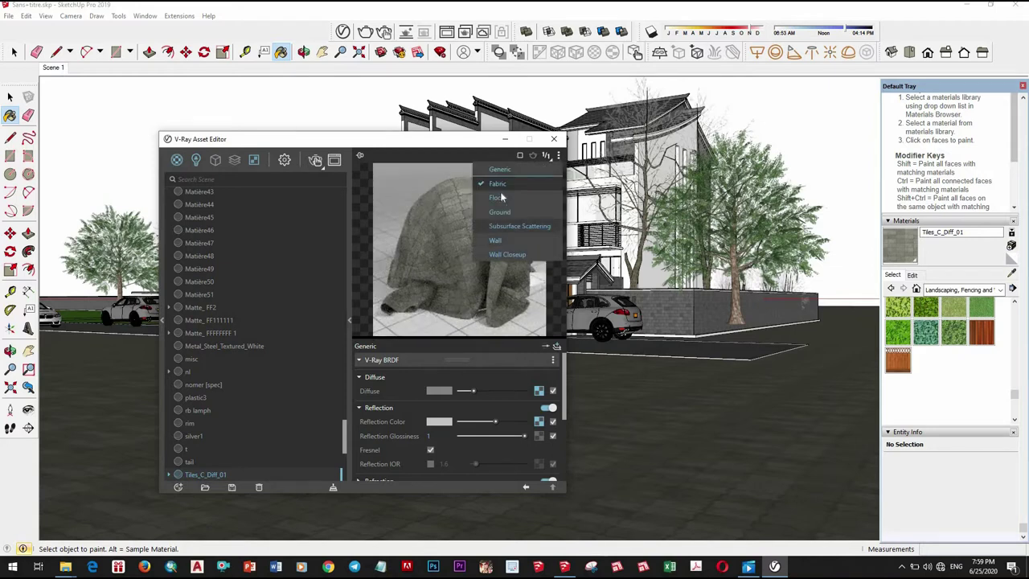
left_click(517, 299)
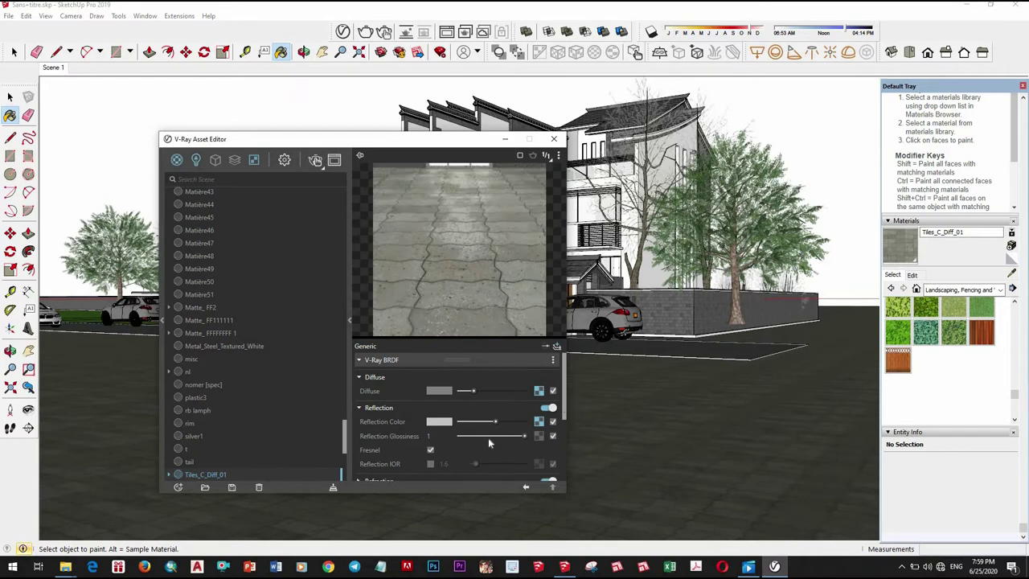
Set the Reflection IOR to 1.9
left_click(444, 464)
type("2")
key("Return")
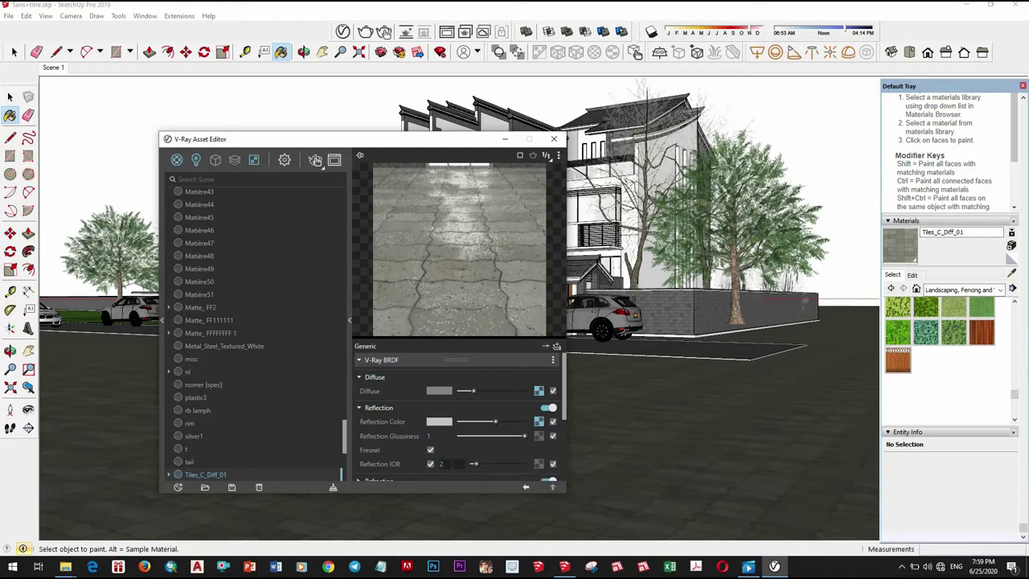
type("4")
key("Return")
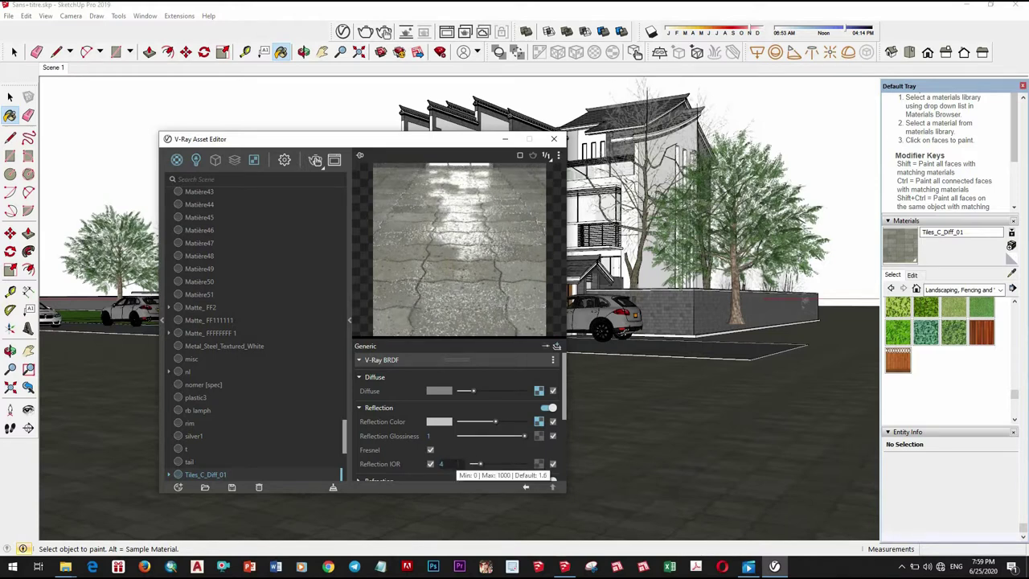
left_click(442, 464)
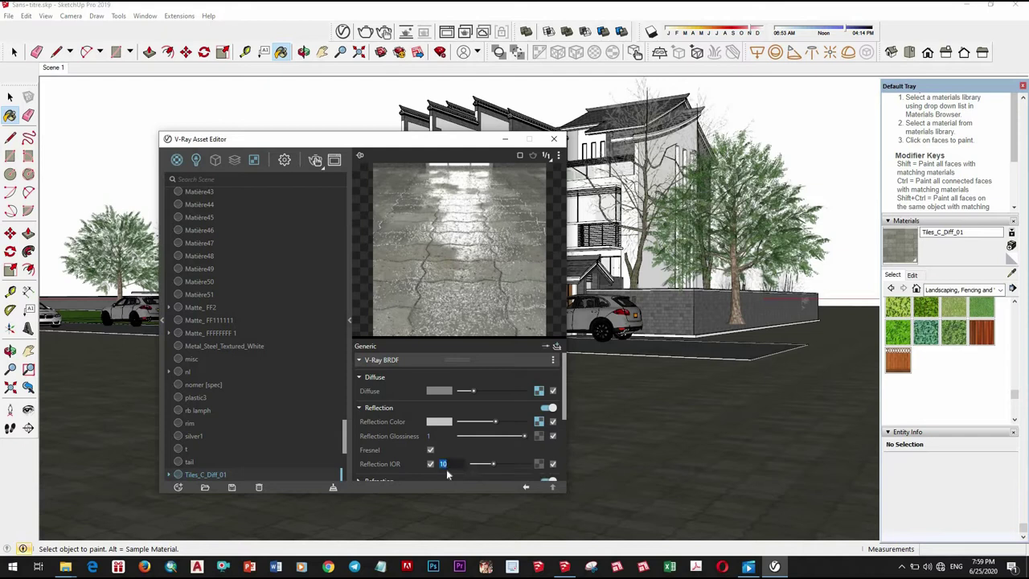
type(".9")
key("Return")
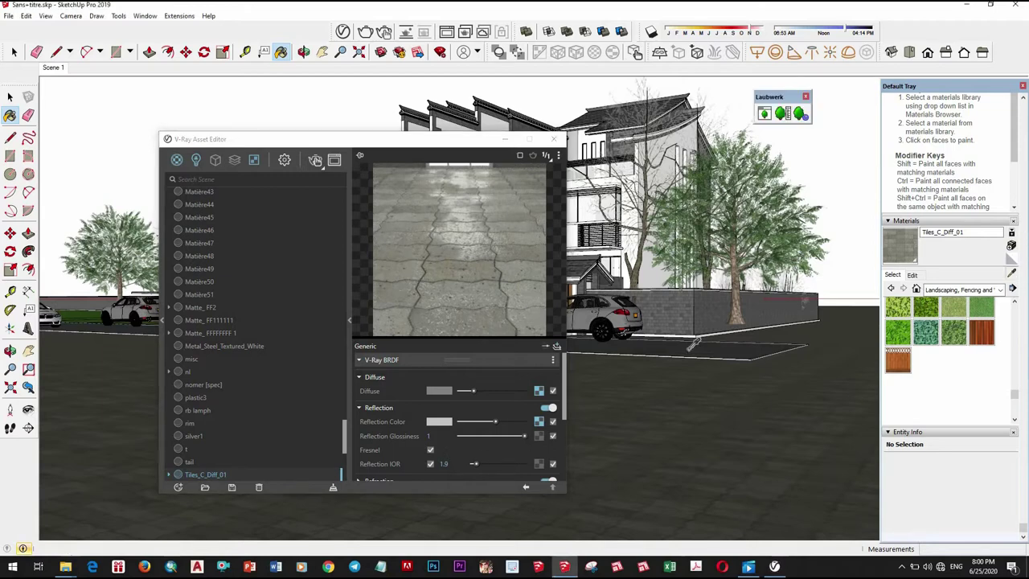
Sample the Asphalt_D_Diff road material and select the road and connected ground
left_click(724, 362, "alt")
mouse_move(724, 362)
middle_mouse_down()
mouse_move(724, 343)
mouse_move(665, 425)
mouse_move(684, 482)
middle_mouse_up()
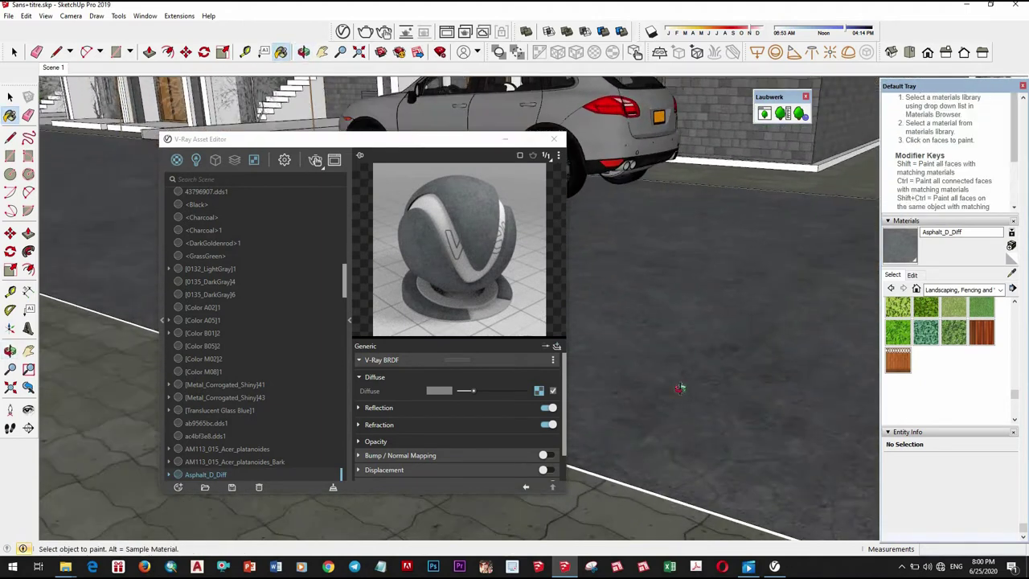
key("space")
triple_click(696, 497)
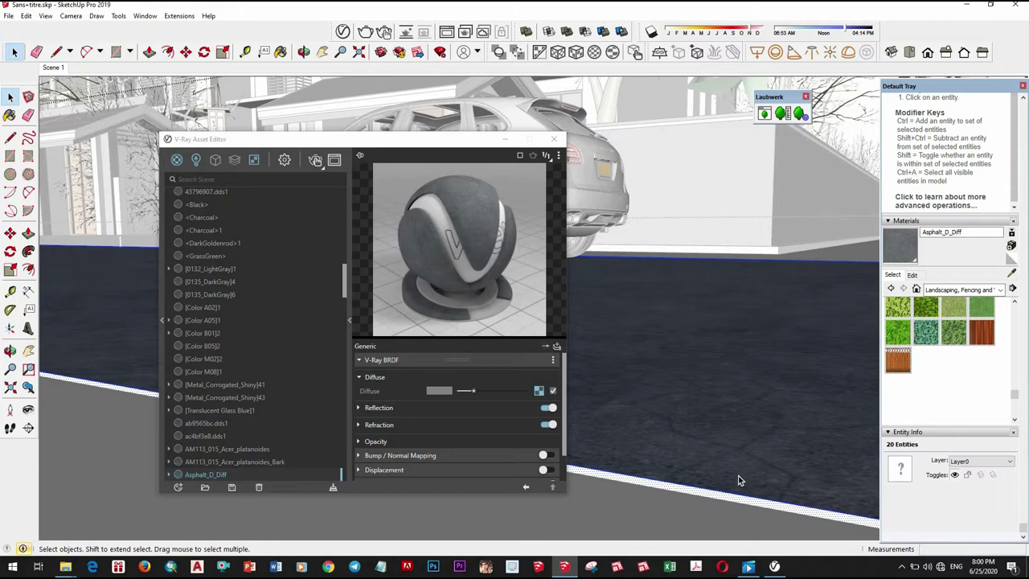
mouse_move(786, 268)
middle_mouse_down()
mouse_move(779, 206)
mouse_move(648, 490)
middle_mouse_up()
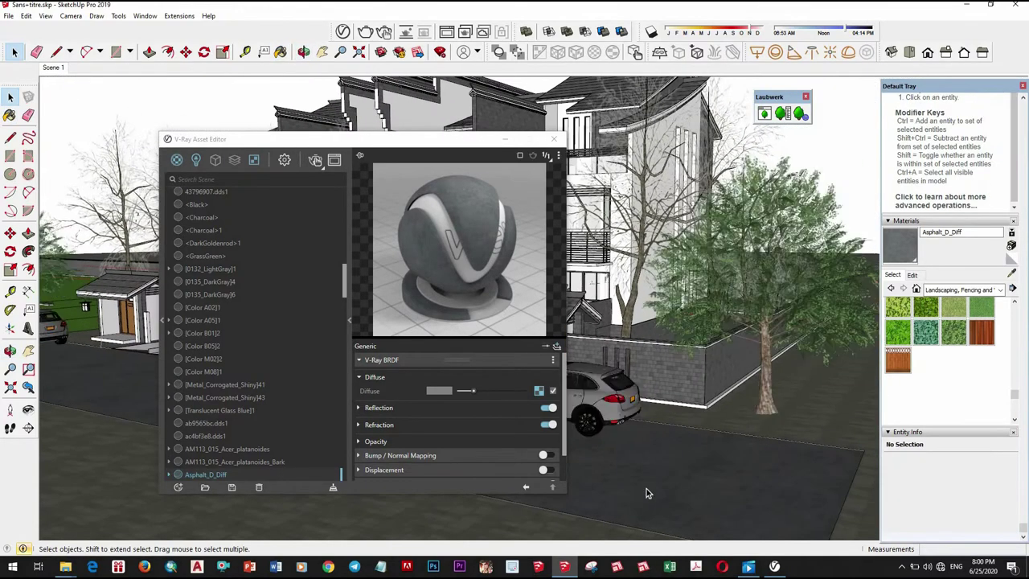
middle_click_drag(679, 410, 717, 346)
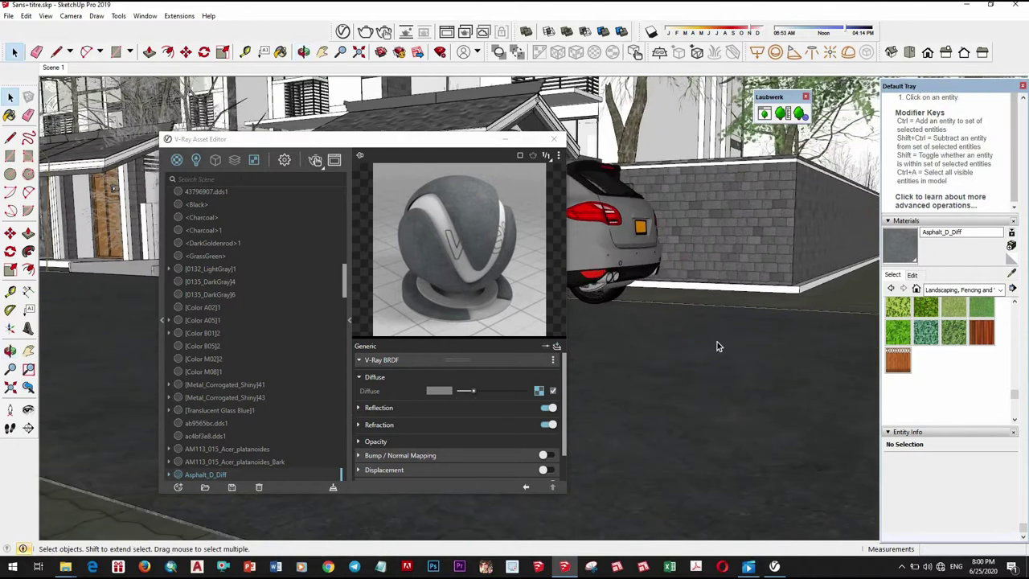
Copy the asphalt diffuse texture and enable bump mapping with a lower amount
right_click(539, 393)
left_click(495, 330)
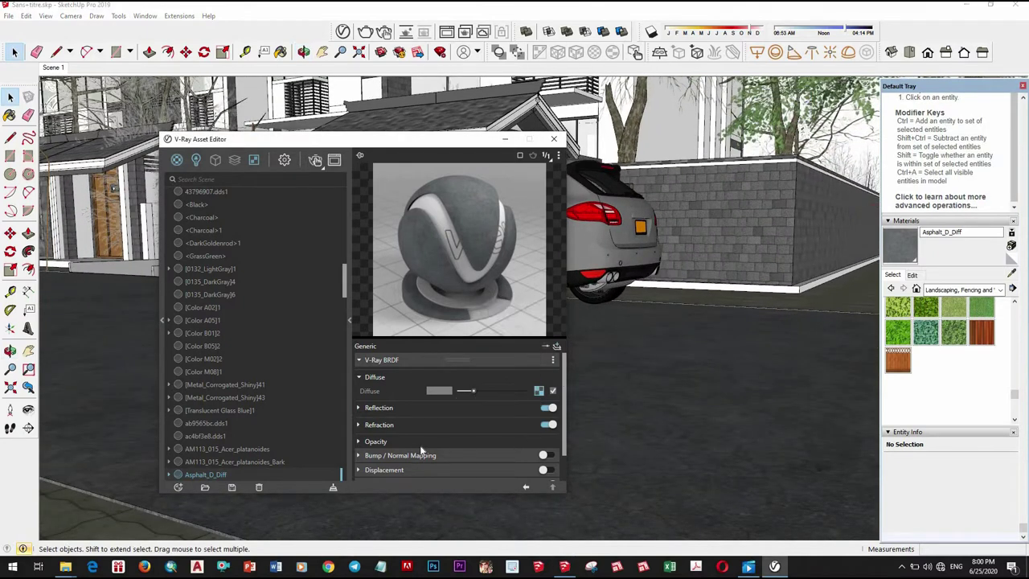
left_click(545, 456)
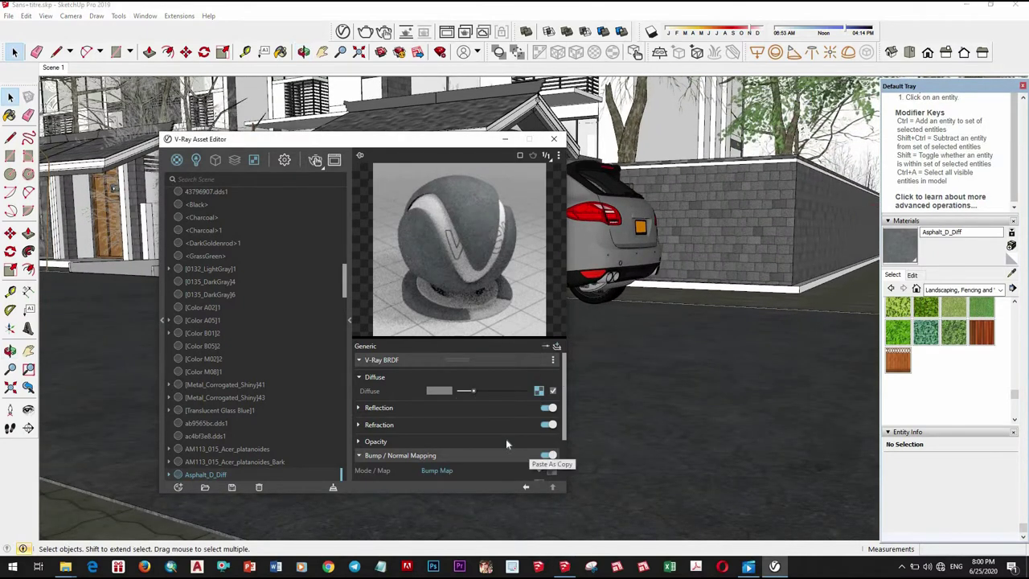
scroll(563, 432, "down", 1)
left_click(505, 424)
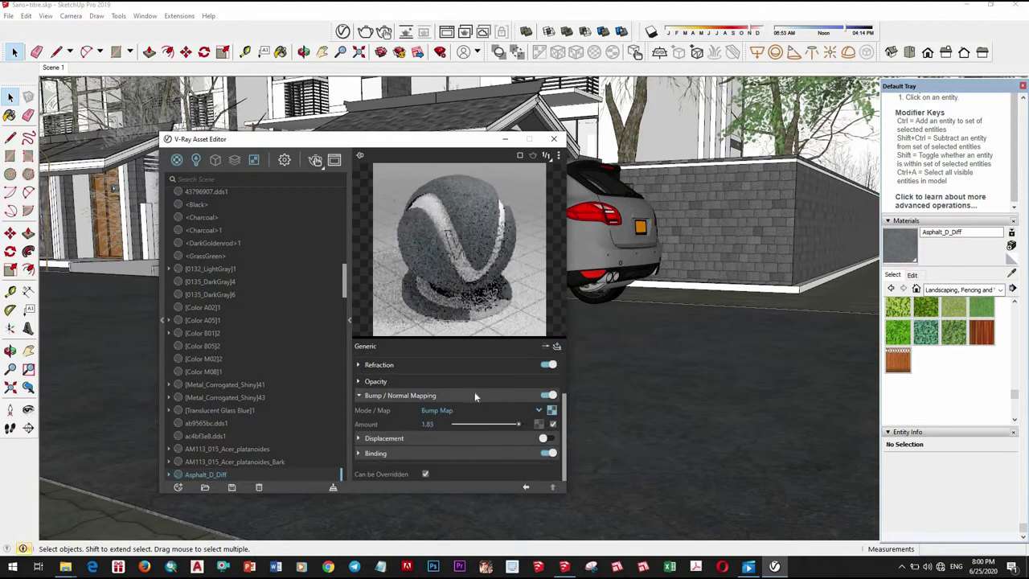
scroll(431, 419, "up", 5)
Load NtdUI.png as the asphalt reflection map, set IOR 2, and preview on a flat floor
left_click(471, 408)
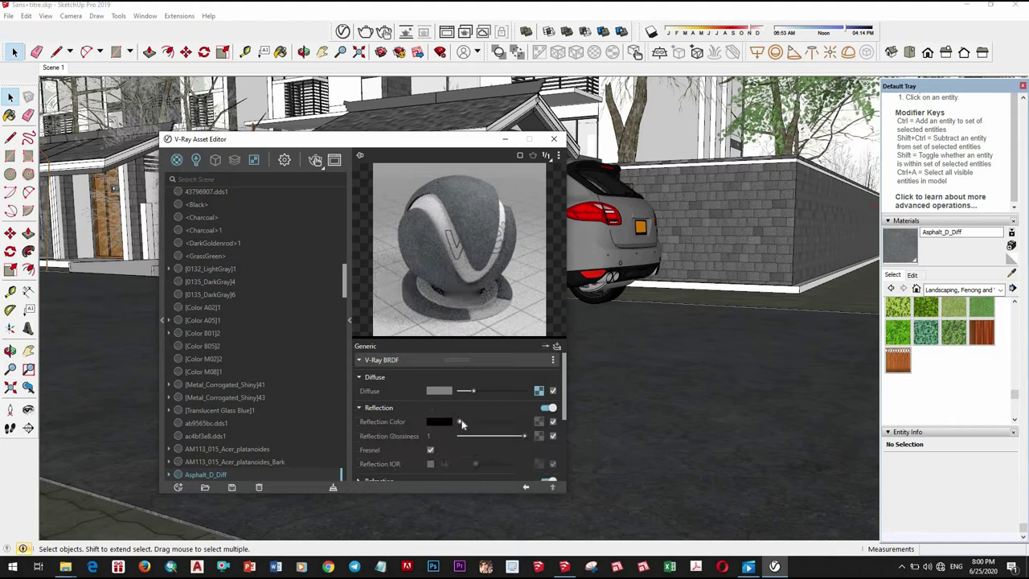
left_click(540, 422)
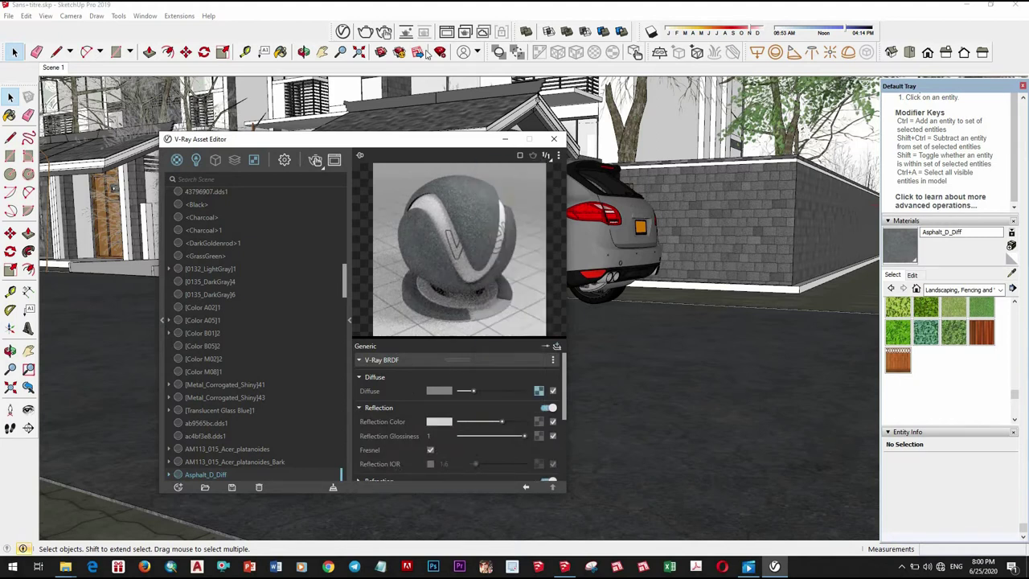
left_click(405, 317)
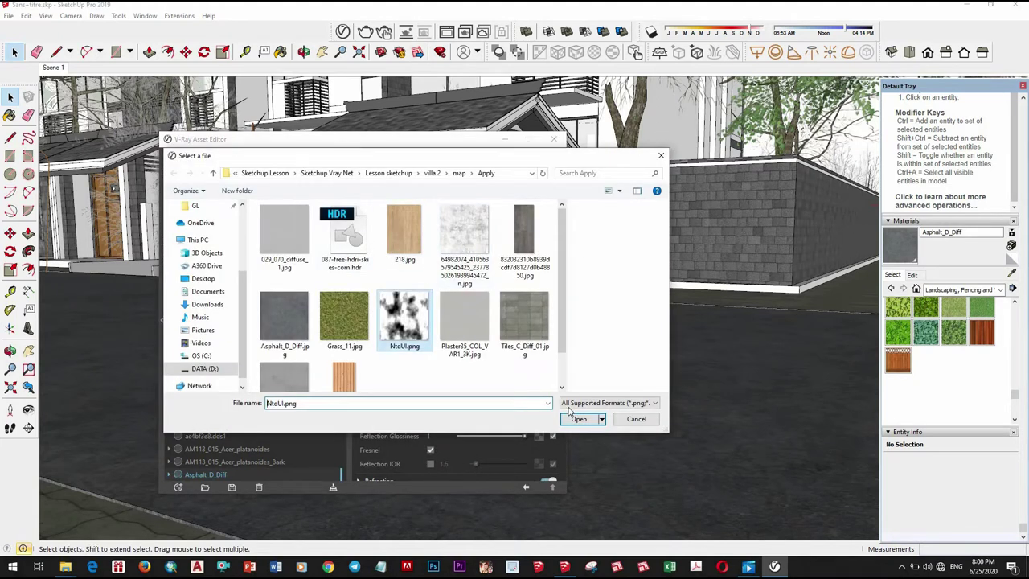
left_click(569, 415)
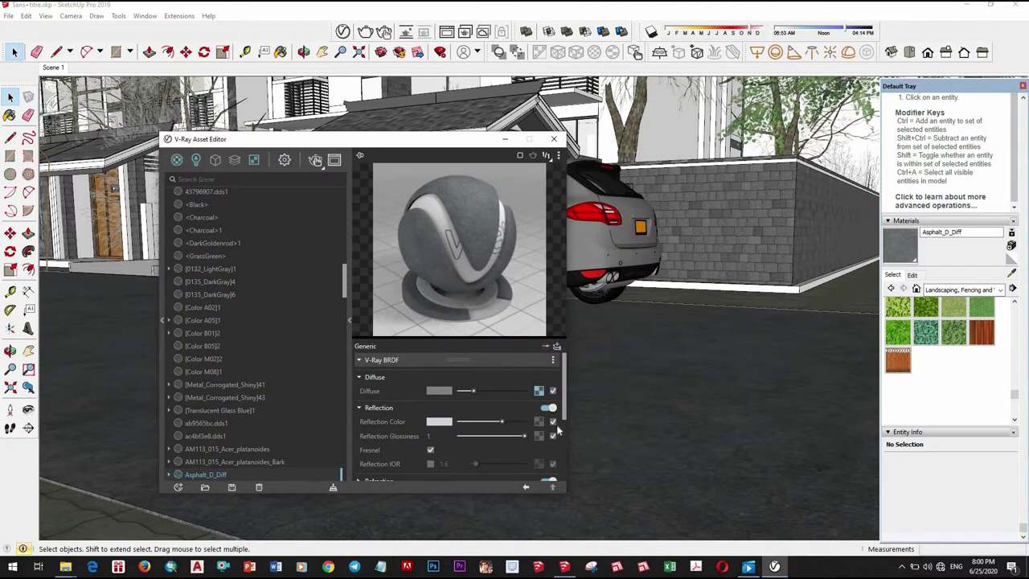
left_click(553, 487)
left_click(558, 156)
left_click(502, 203)
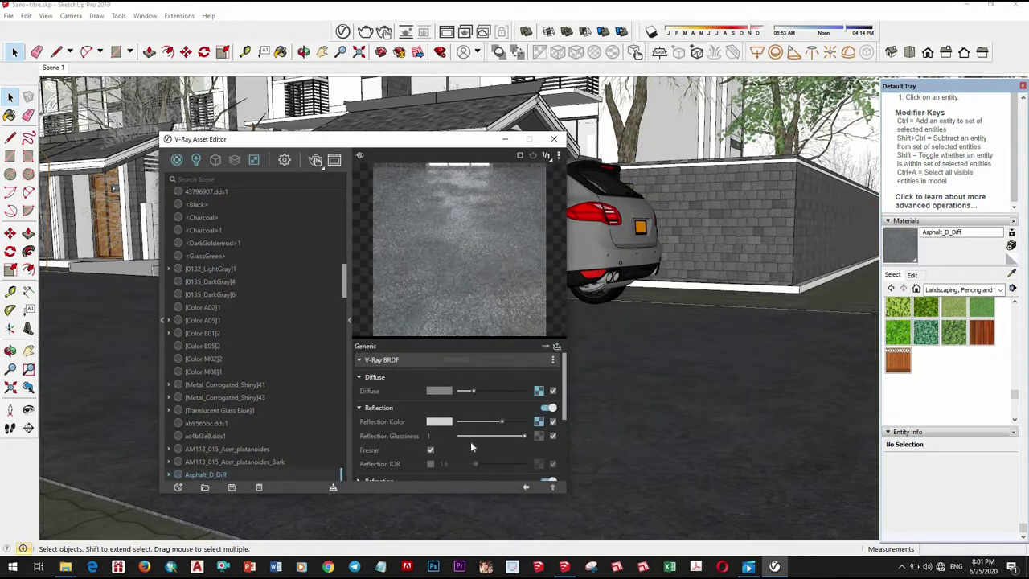
type("2")
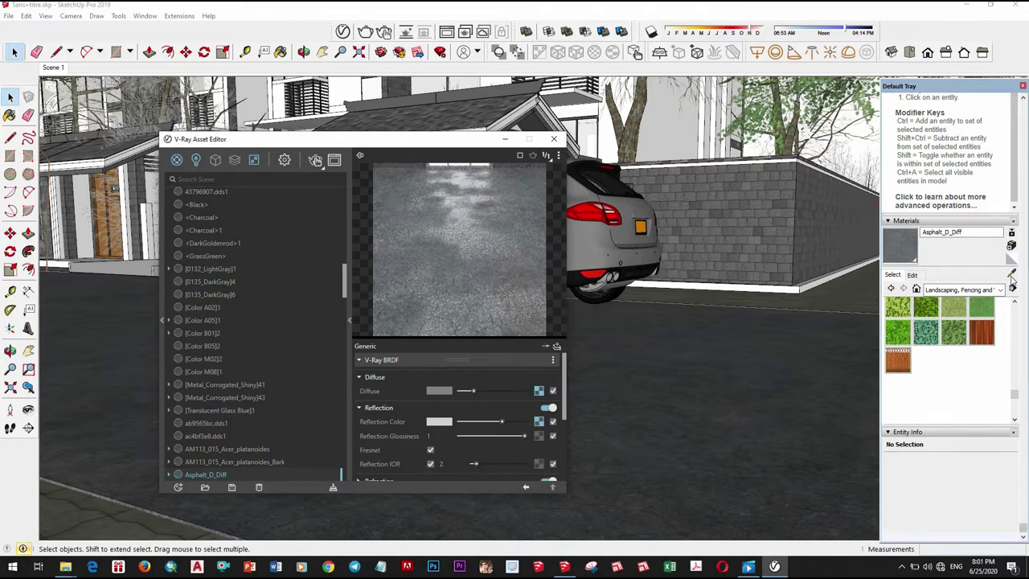
Sample the brick wall's Color_007 material into the V-Ray editor
middle_click_drag(724, 265, 770, 306)
key("b")
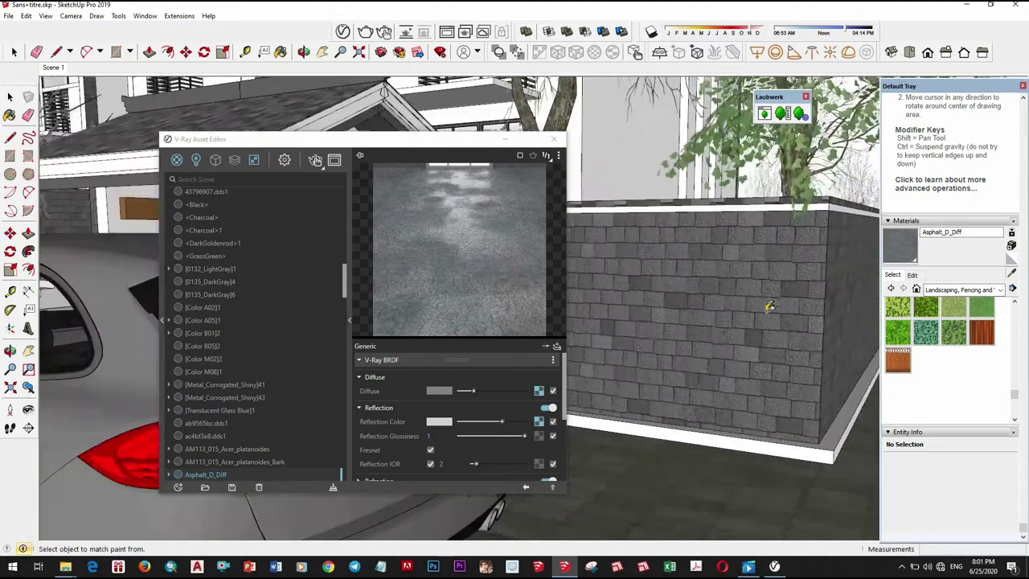
left_click(770, 305, "alt")
Reuse Color_007's brick texture as a bump map at amount 2 and set reflection glossiness 0.85
right_click(540, 392)
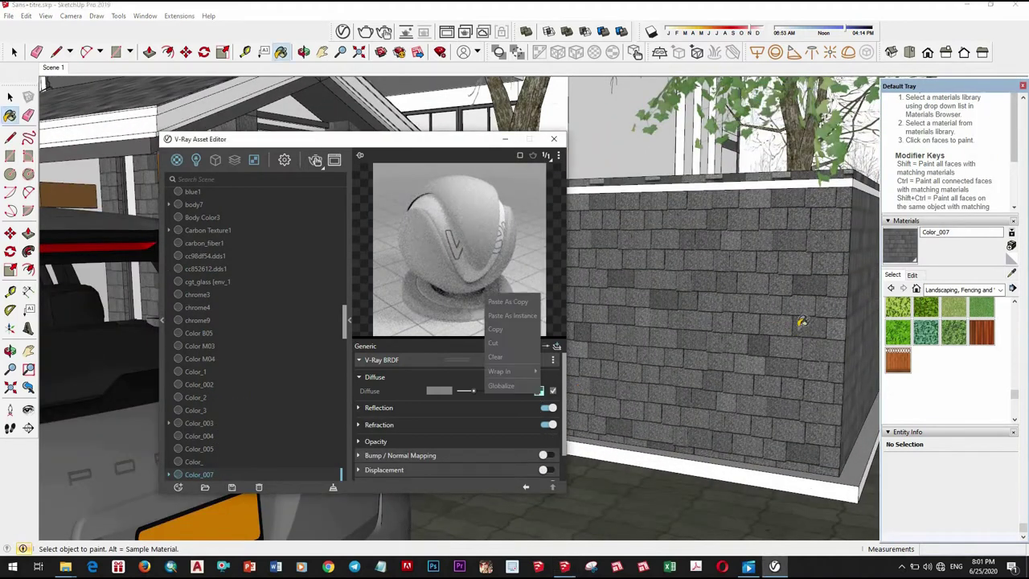
left_click(488, 421)
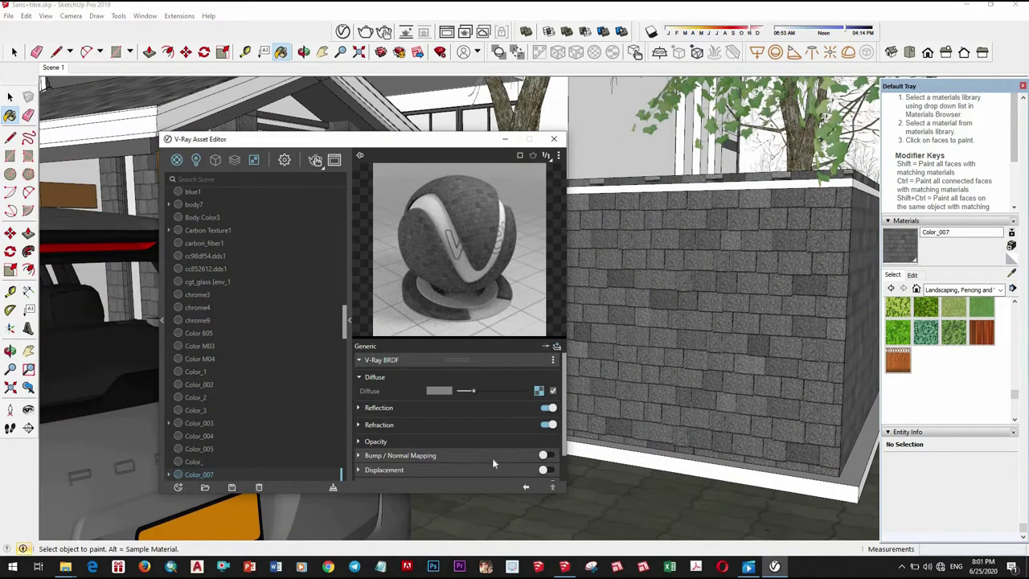
left_click(492, 456)
scroll(550, 422, "down", 2)
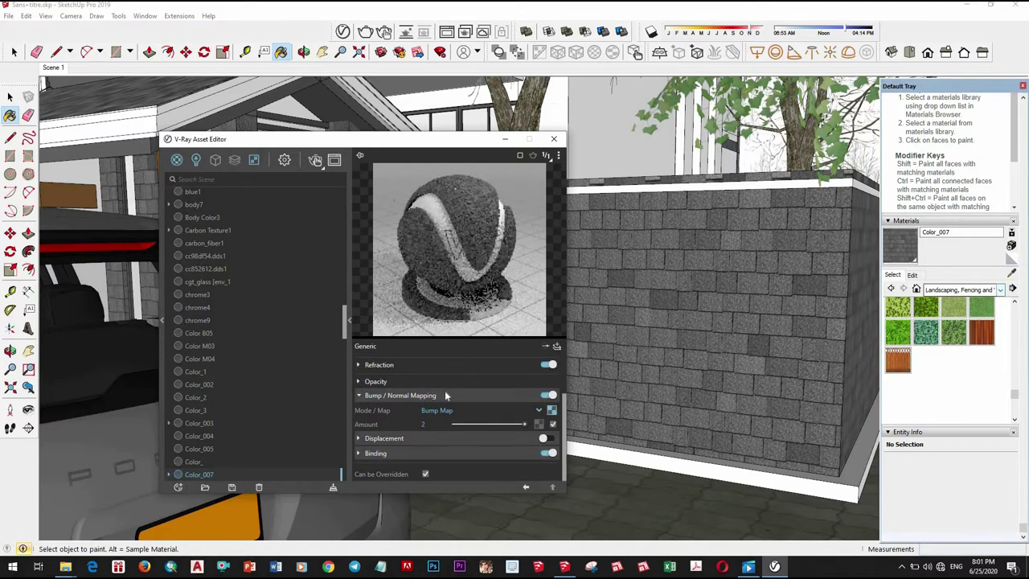
scroll(427, 398, "up", 5)
left_click(407, 407)
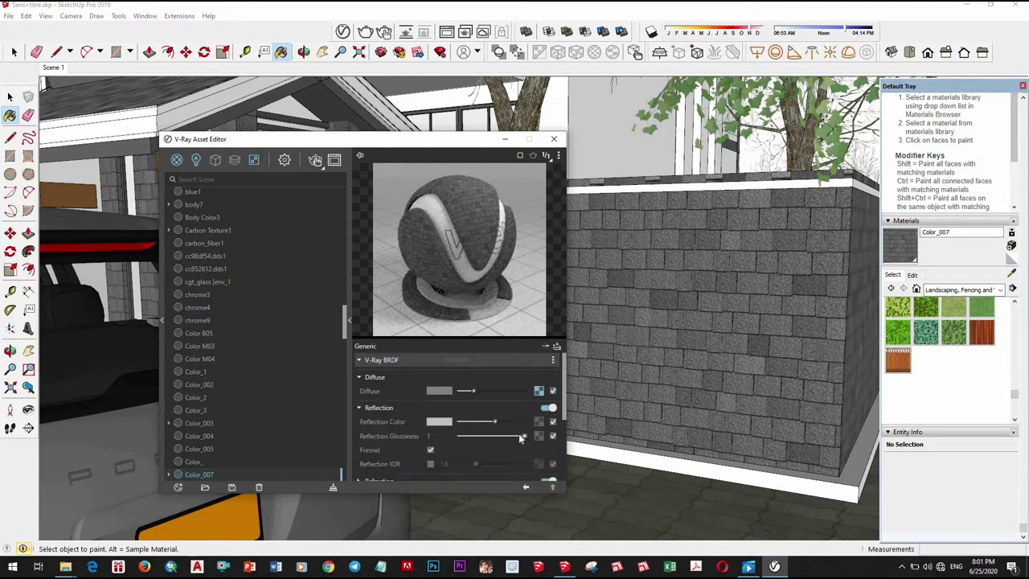
left_click_drag(519, 436, 514, 436)
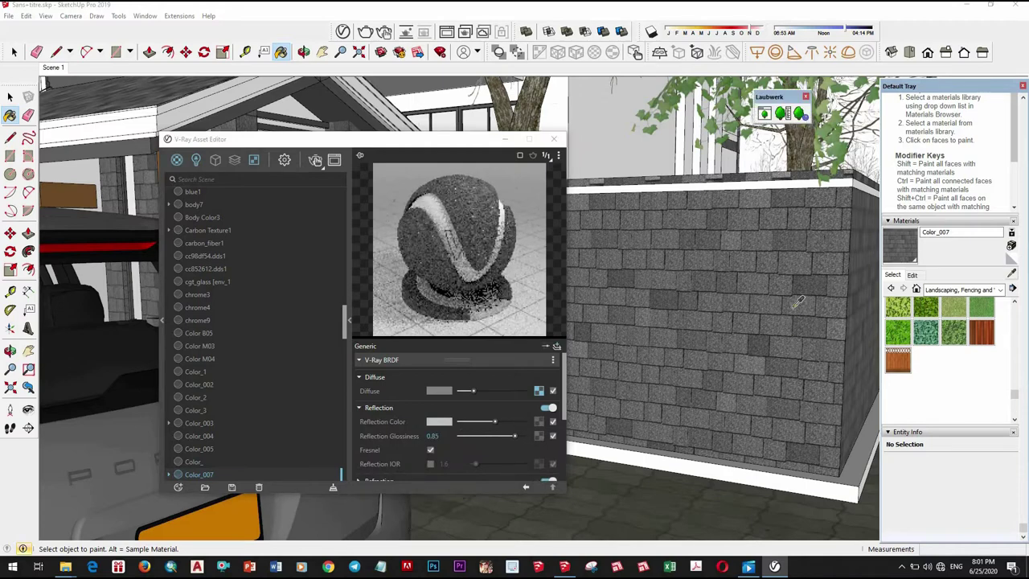
middle_click_drag(798, 302, 724, 321)
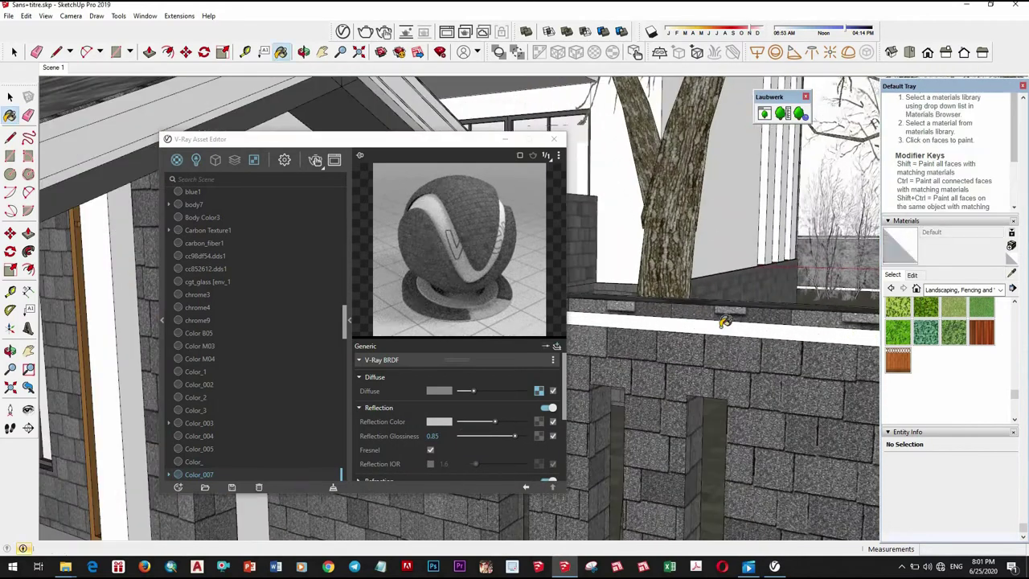
middle_click_drag(779, 334, 683, 233)
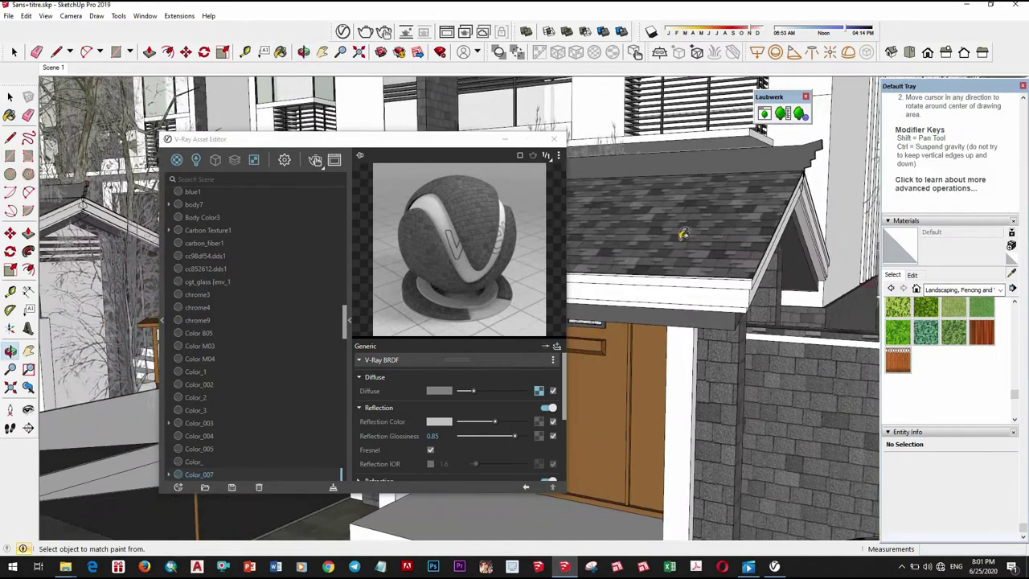
Sample shingle material Color_003 and paste the copied texture as its bump map at amount 2
left_click(683, 232, "alt")
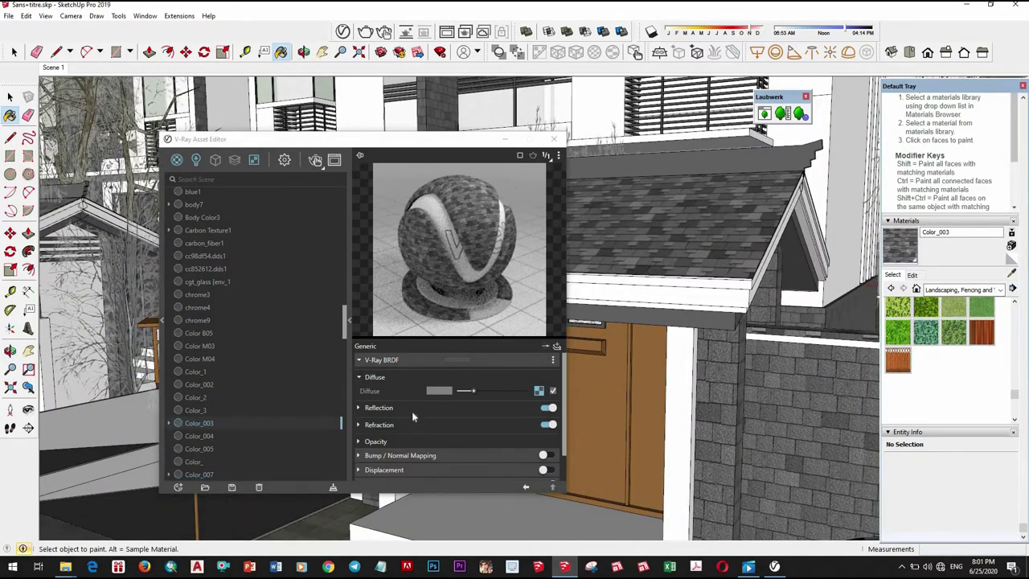
left_click(521, 384)
left_click(502, 331)
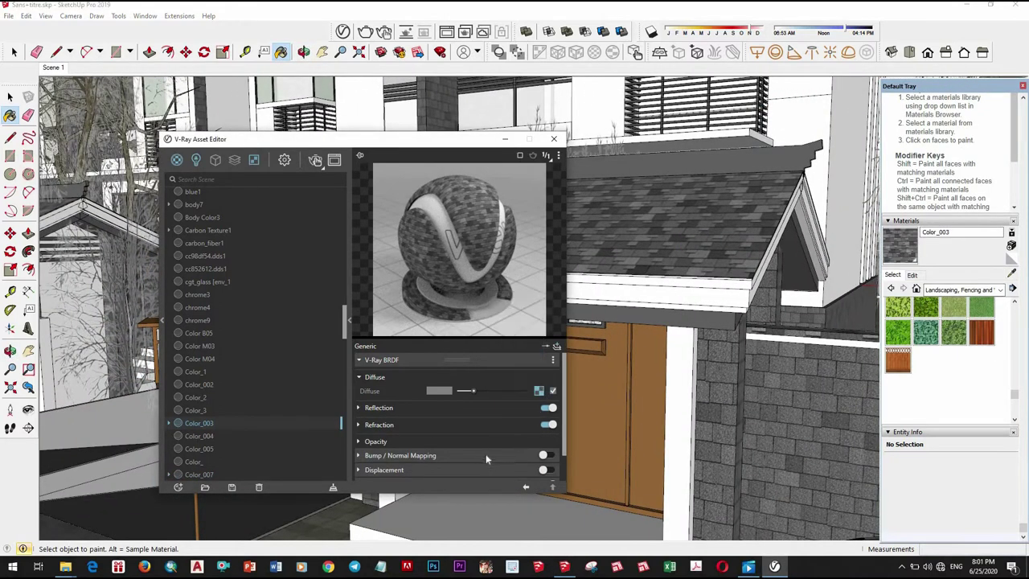
left_click(544, 455)
right_click(554, 412)
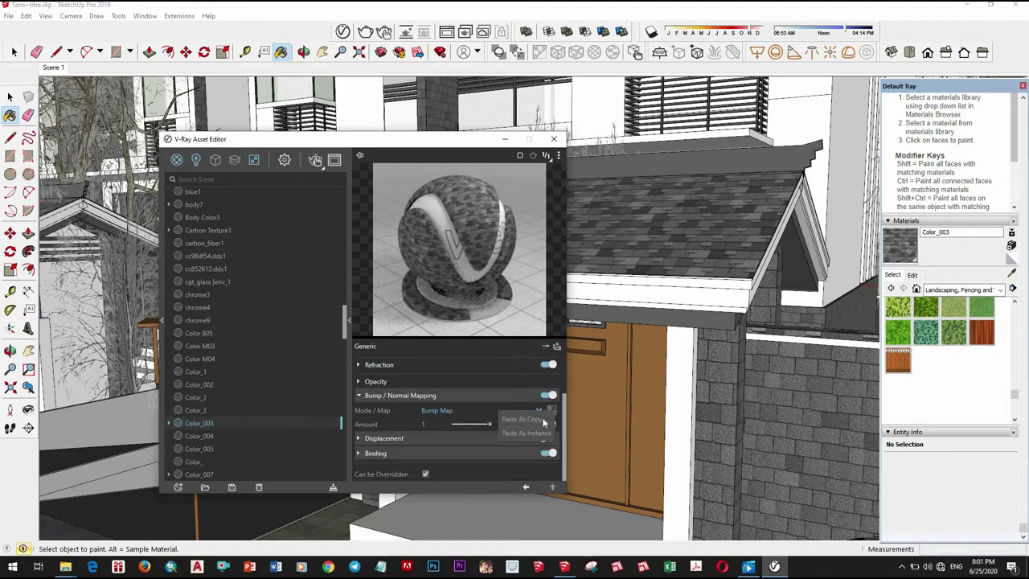
left_click(526, 428)
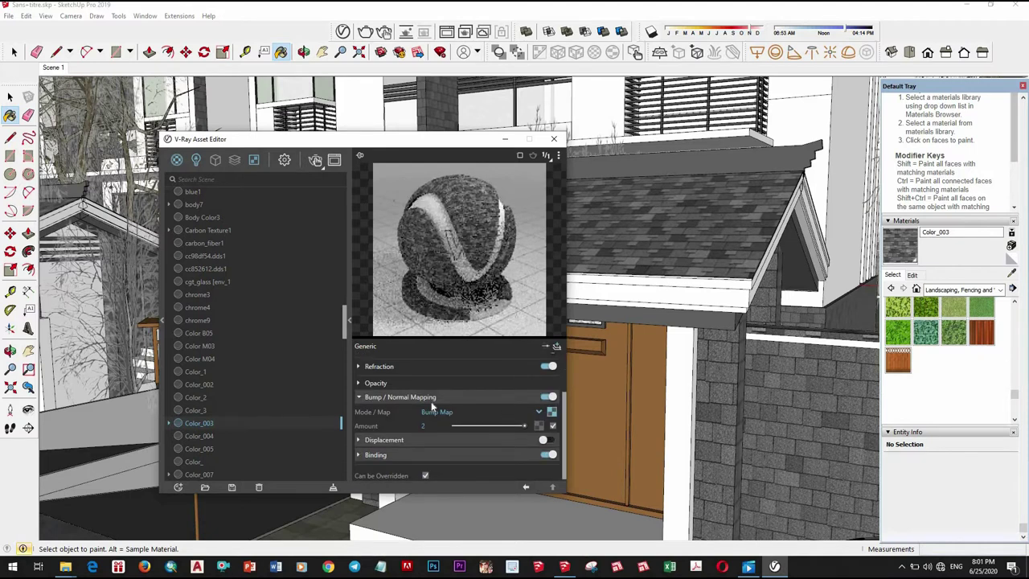
Lower Color_003's reflection glossiness to 0.75
scroll(502, 410, "up", 3)
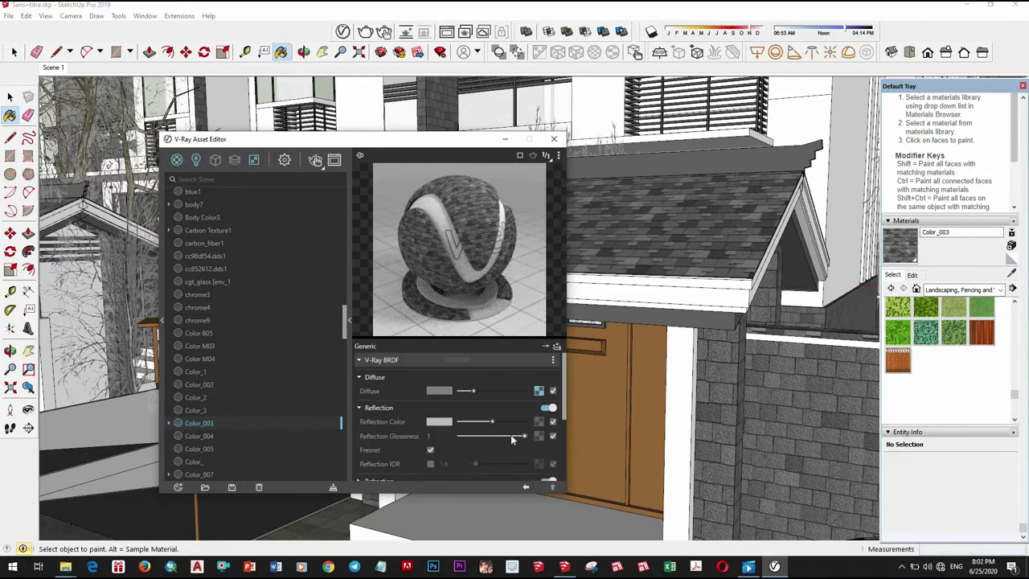
left_click_drag(512, 439, 507, 436)
left_click(497, 422)
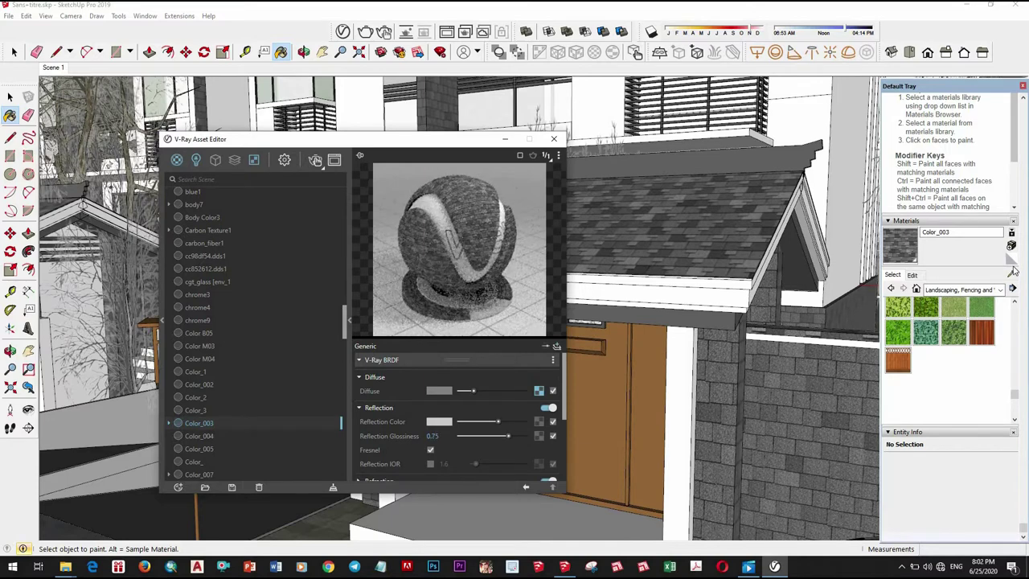
mouse_move(764, 266)
middle_mouse_down()
mouse_move(672, 321)
mouse_move(563, 361)
middle_mouse_up()
Set grey Color_005's reflection glossiness to 0.75
key("b")
left_click(417, 408)
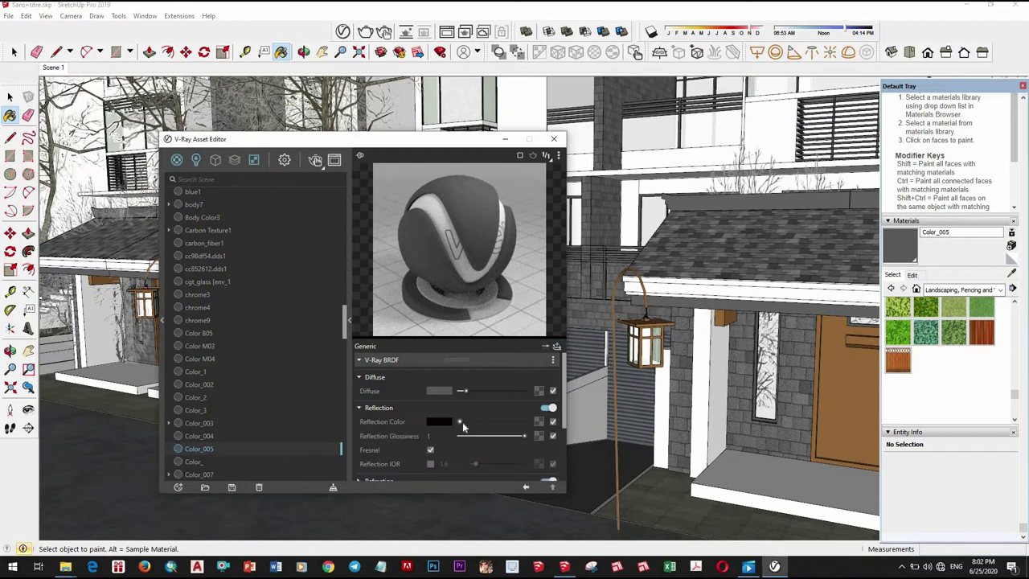
left_click_drag(520, 439, 507, 437)
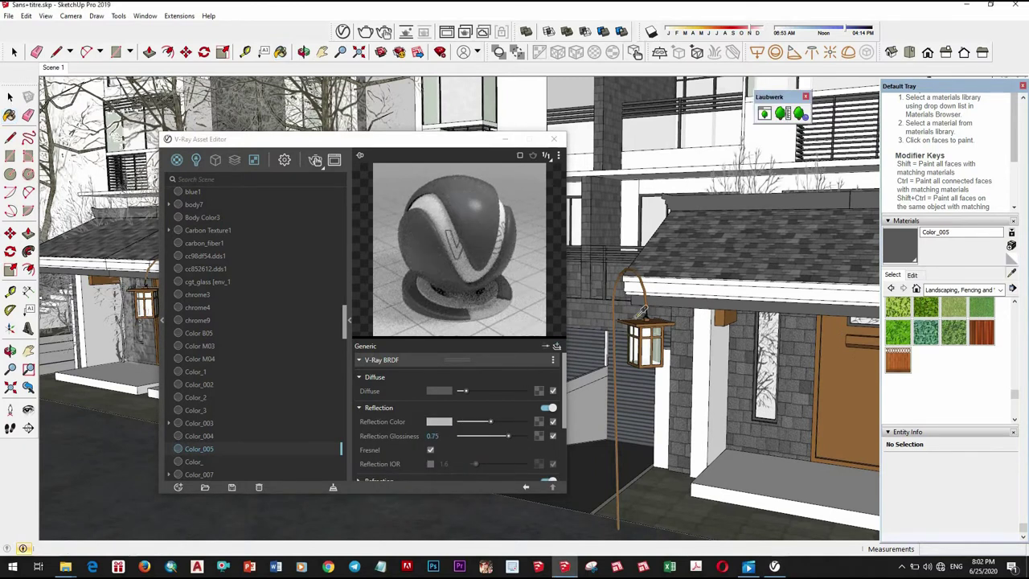
middle_click_drag(642, 313, 660, 320)
Give brown Color_A02 reflection glossiness 0.85 and IOR 1.6, then sample the next material
left_click(464, 387, "alt")
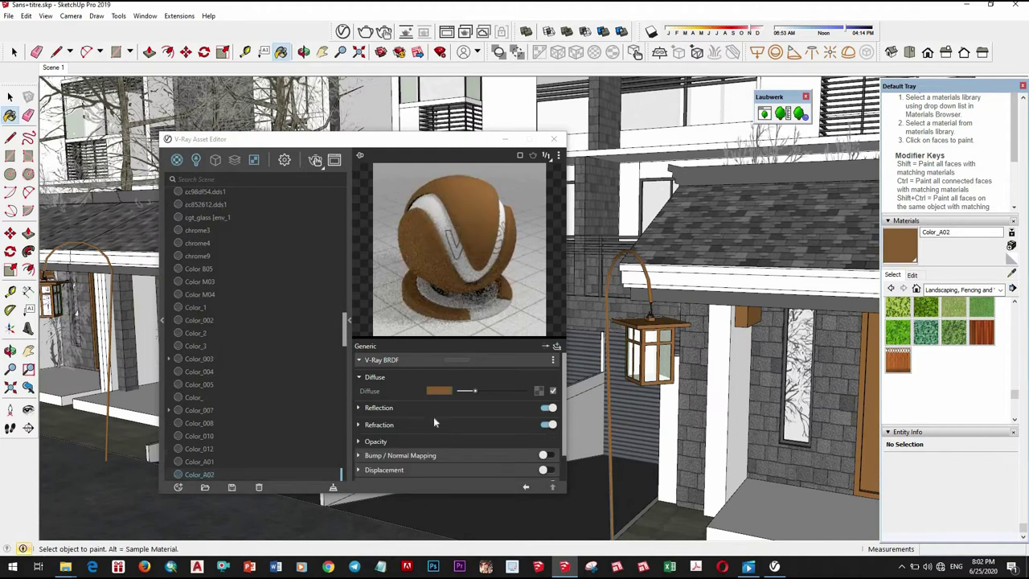
left_click(476, 426)
left_click_drag(524, 439, 514, 437)
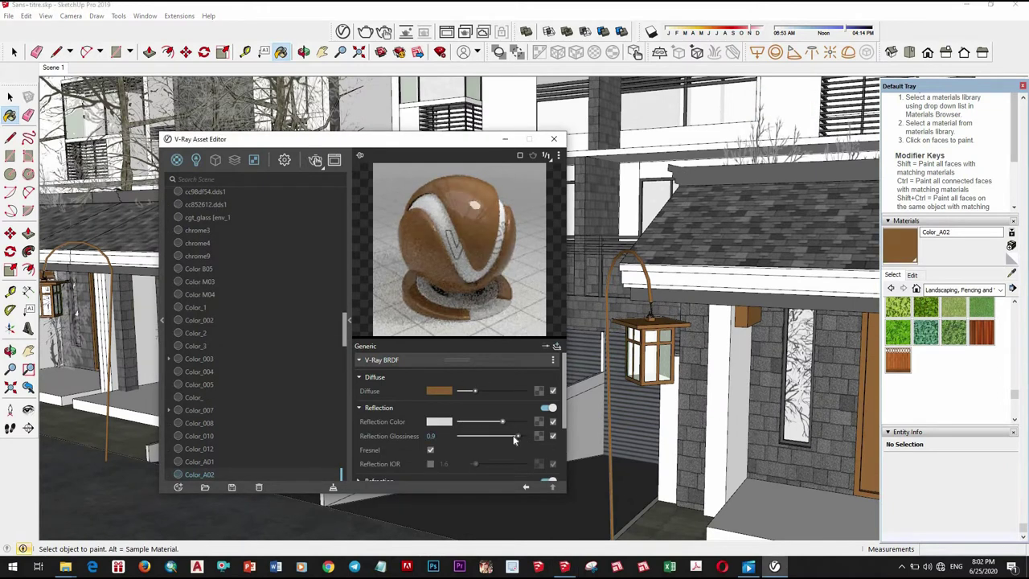
left_click(431, 465)
mouse_move(724, 313)
middle_mouse_down()
mouse_move(676, 308)
mouse_move(746, 294)
mouse_move(700, 283)
mouse_move(522, 369)
middle_mouse_up()
left_click(701, 282, "alt")
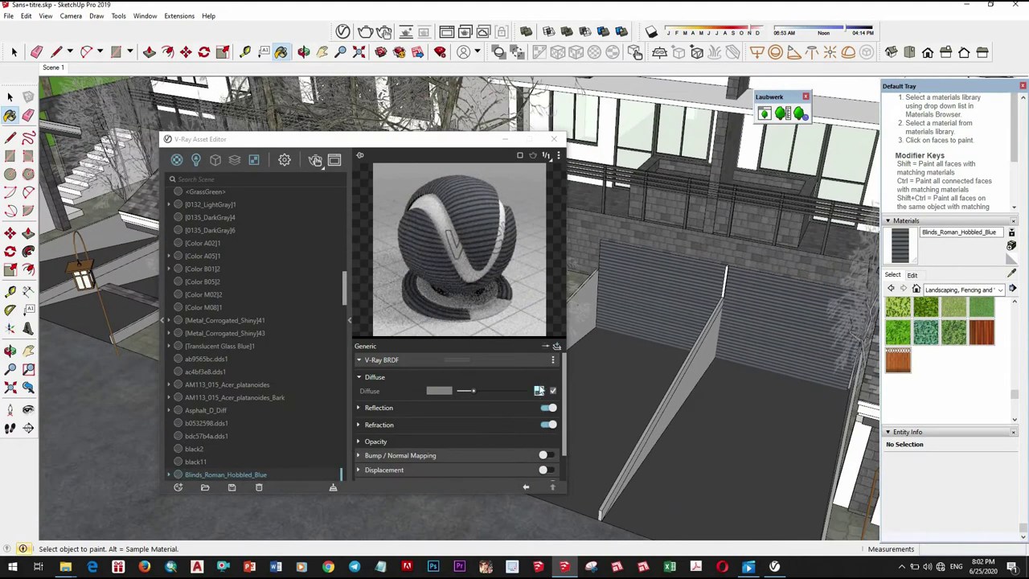
Paste a copy of the Blinds_Roman_Hobbled_Blue diffuse texture into its bump map
right_click(539, 391)
left_click(448, 424)
left_click(445, 406)
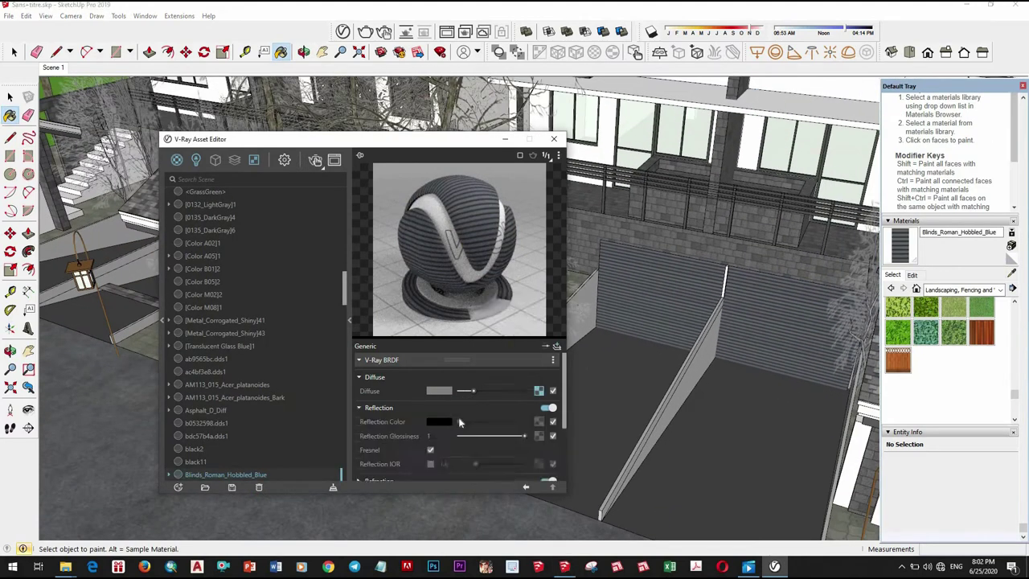
scroll(496, 436, "down", 2)
left_click(489, 423)
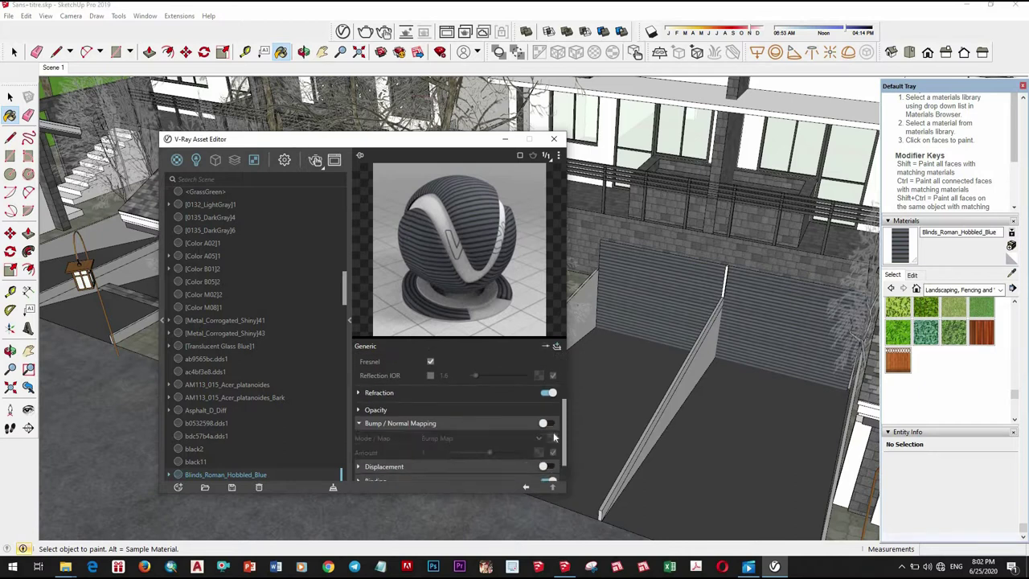
right_click(539, 438)
left_click(528, 440)
scroll(475, 413, "up", 3)
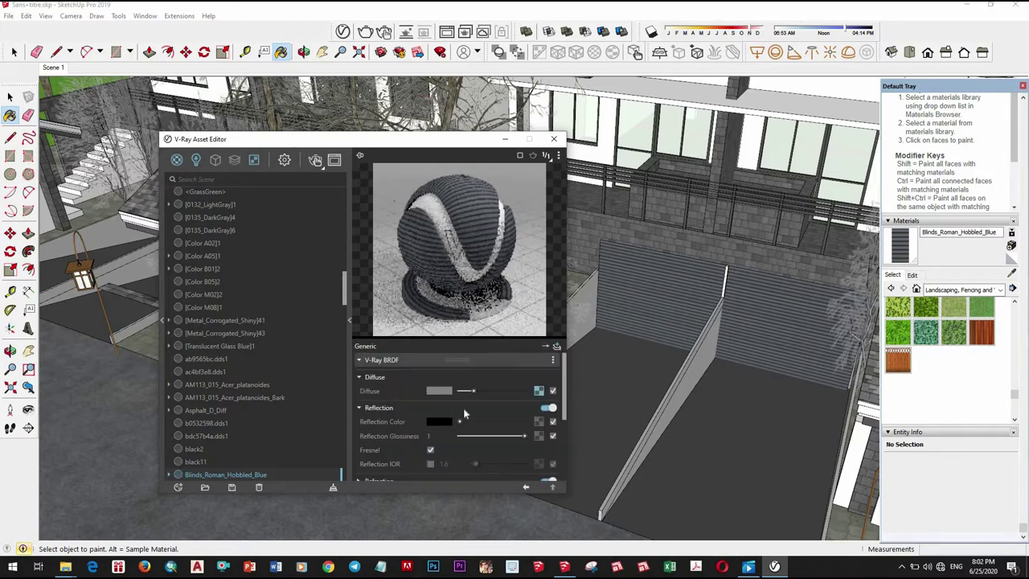
Raise the blinds' reflection colour to grey with glossiness 0.8
left_click_drag(463, 424, 511, 436)
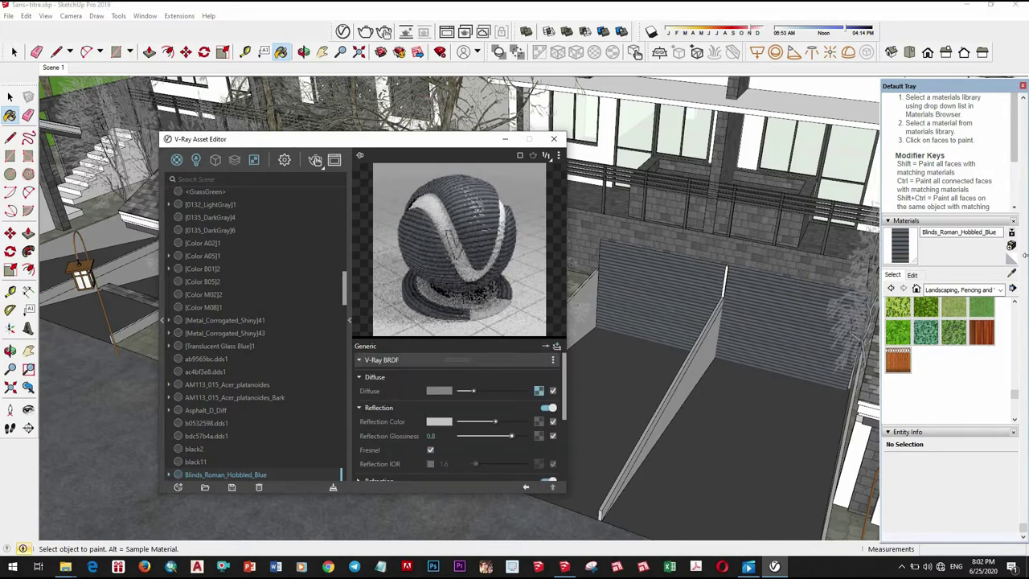
middle_click_drag(724, 307, 734, 305)
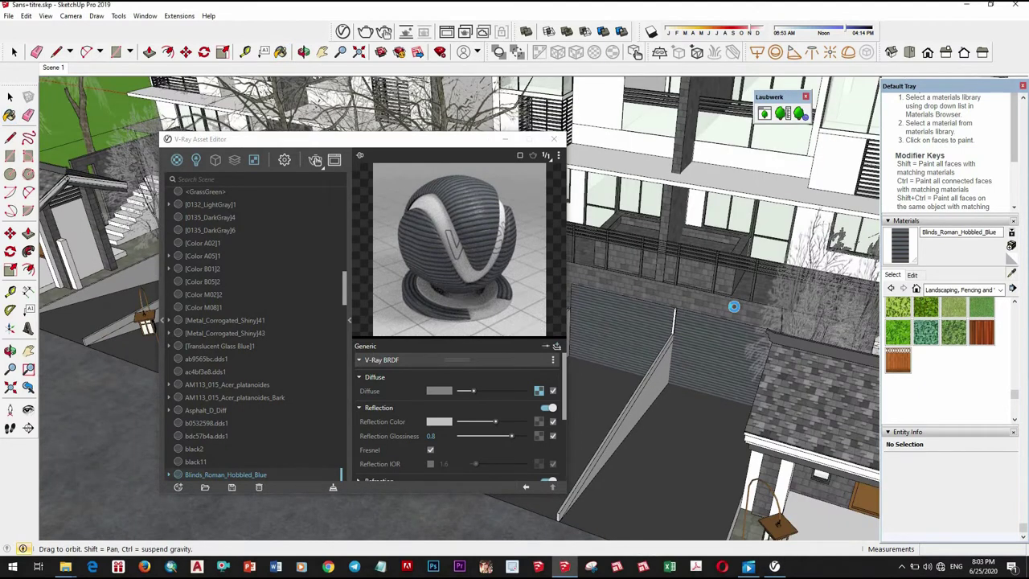
middle_click_drag(734, 306, 744, 305)
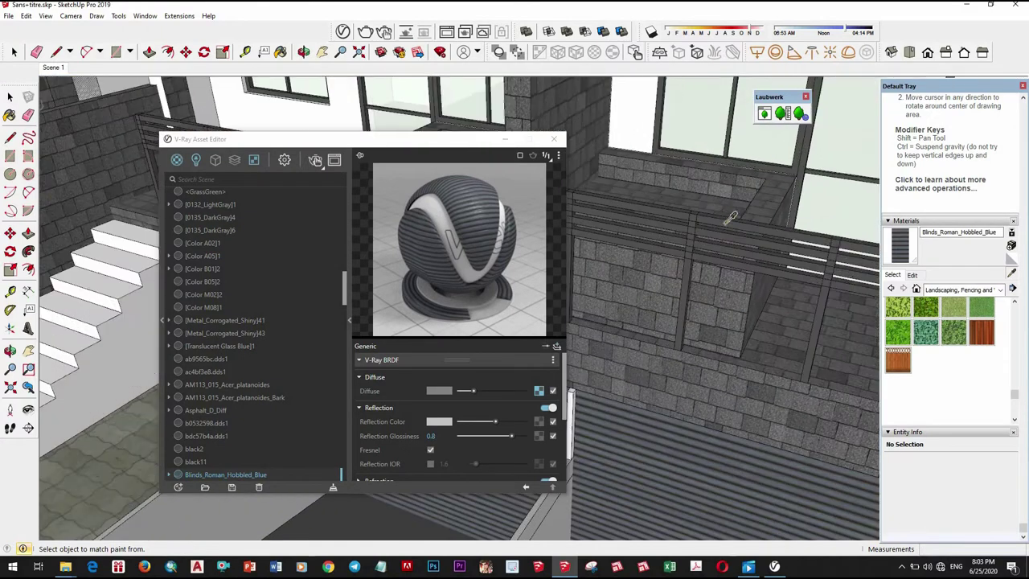
Sample Color_B21 and enable a reflection IOR of 1.6
left_click(742, 285, "alt")
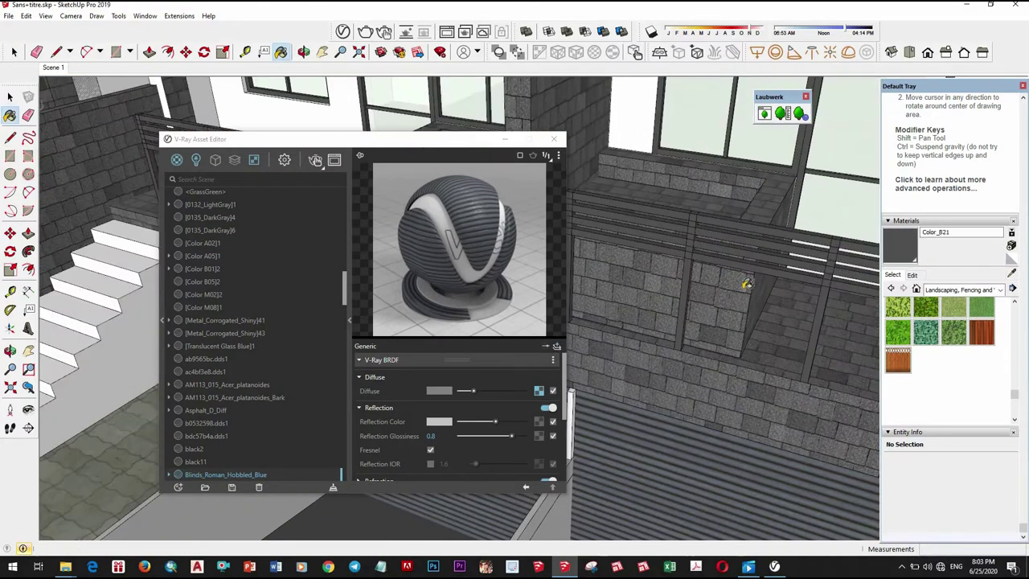
left_click(448, 409)
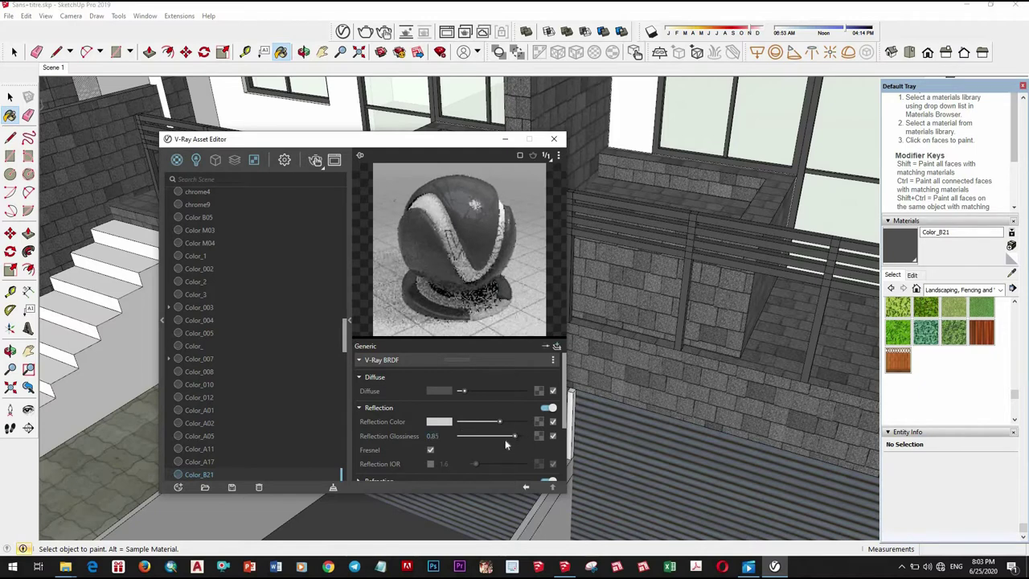
left_click(430, 464)
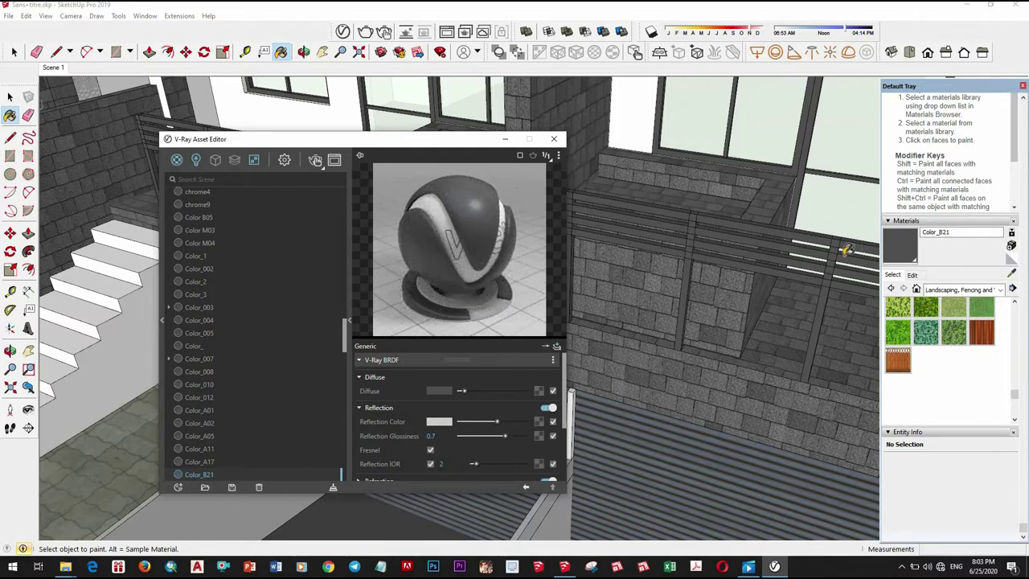
mouse_move(847, 250)
middle_mouse_down()
mouse_move(752, 234)
mouse_move(731, 253)
middle_mouse_up()
Make window material Color_A05 glass-like: black diffuse, white reflection at glossiness 1, refraction on
left_click(731, 253, "alt")
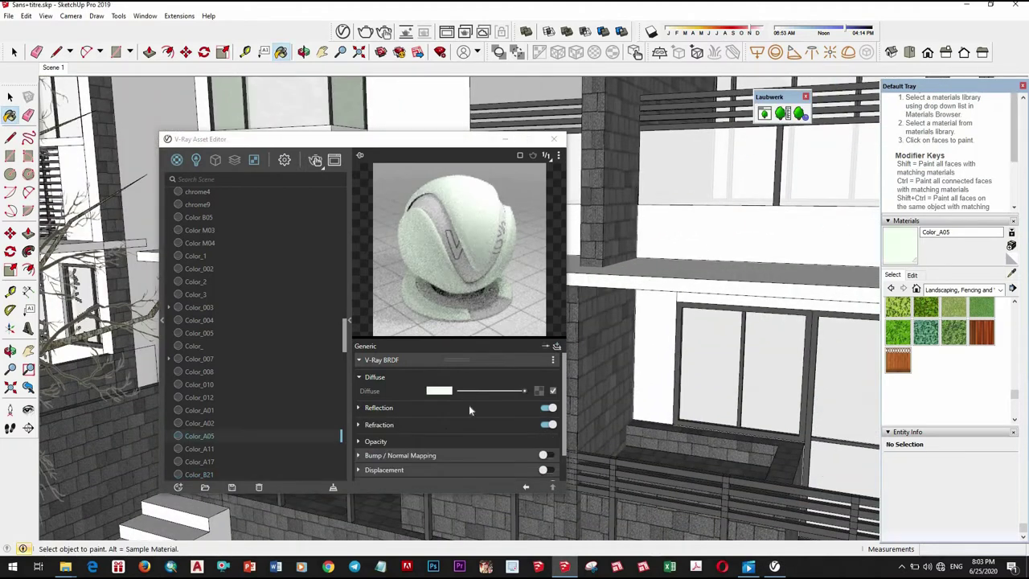
left_click(483, 408)
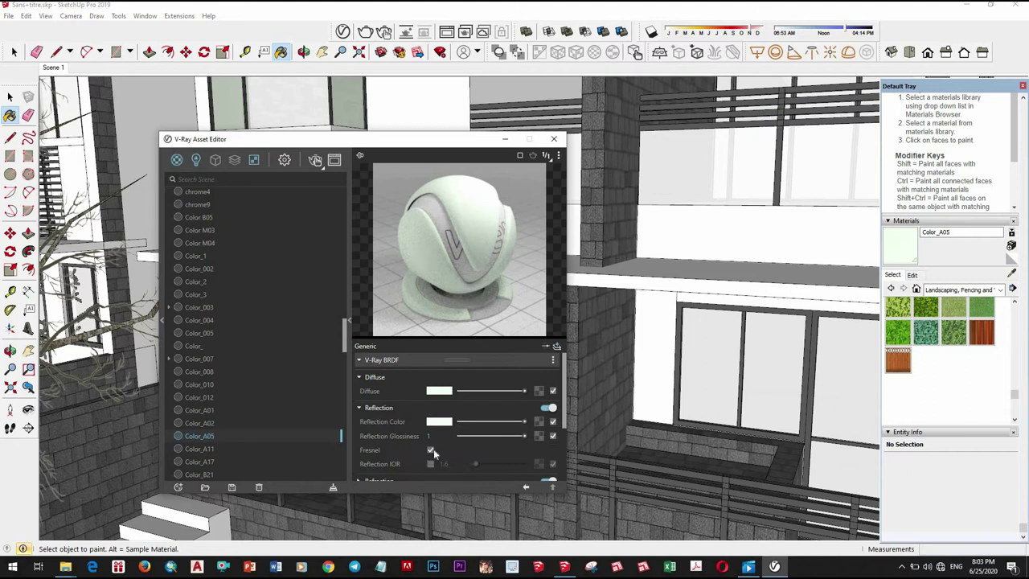
scroll(433, 449, "down", 3)
left_click(456, 393)
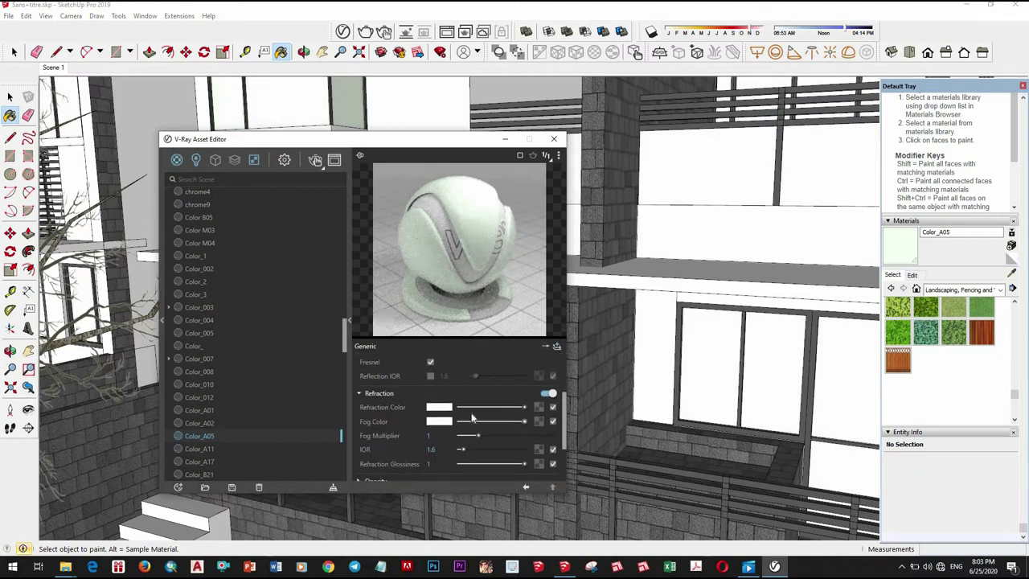
scroll(498, 409, "up", 3)
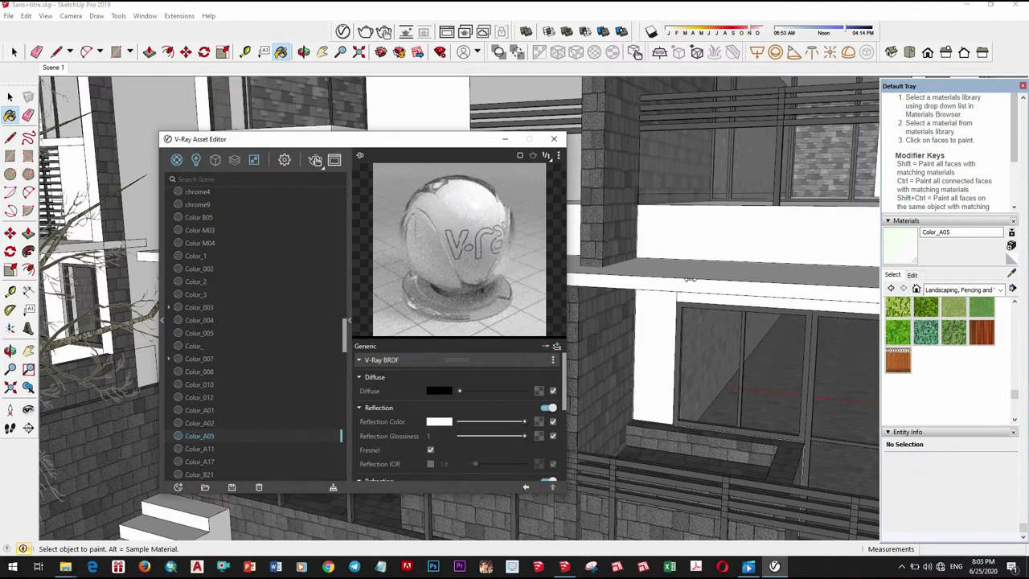
scroll(690, 279, "down", 2)
scroll(768, 276, "down", 3)
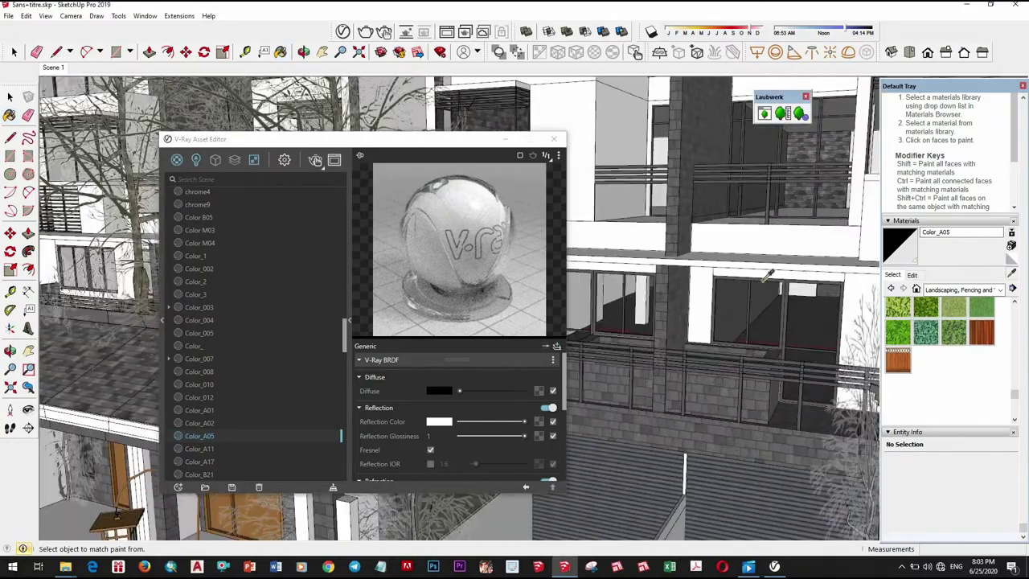
mouse_move(768, 276)
middle_mouse_down()
mouse_move(682, 199)
mouse_move(764, 280)
mouse_move(684, 338)
middle_mouse_up()
scroll(764, 280, "up", 3)
scroll(680, 342, "up", 2)
scroll(674, 344, "up", 2)
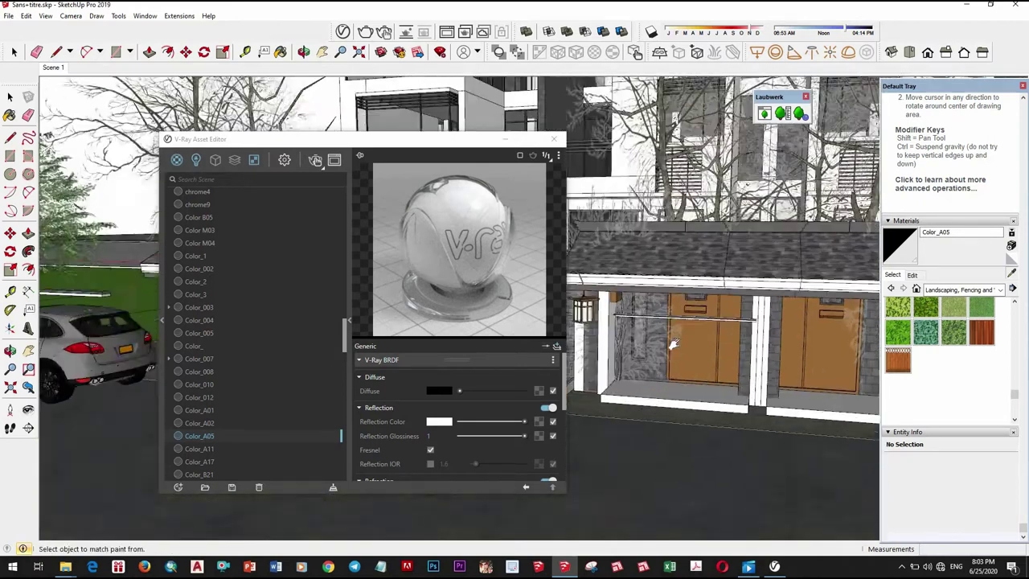
scroll(674, 344, "up", 3)
Sample the door's Color_A02 material, orbit out over the house, and start a V-Ray Dome Light
left_click(674, 344)
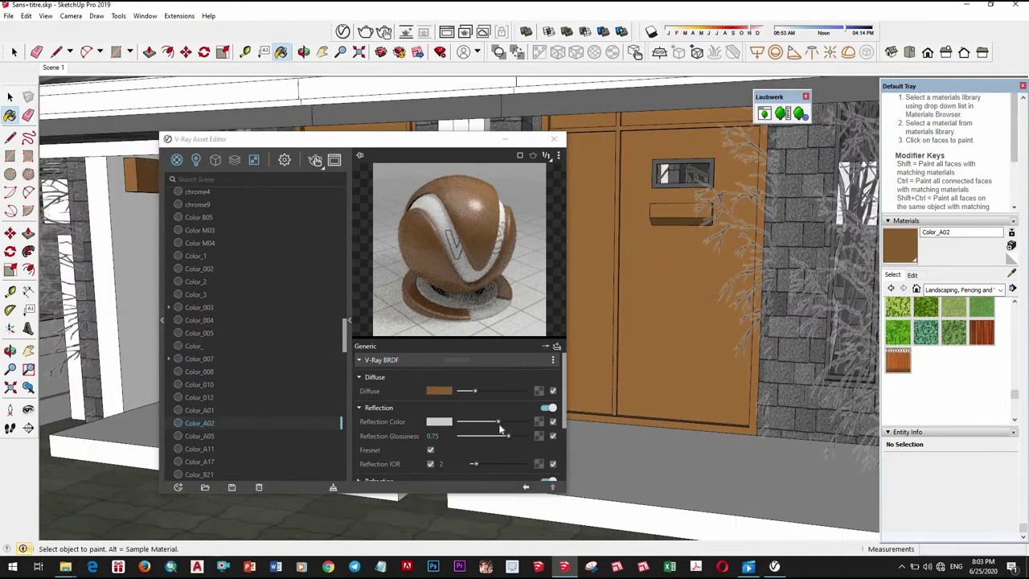
scroll(666, 368, "down", 3)
scroll(666, 368, "down", 3)
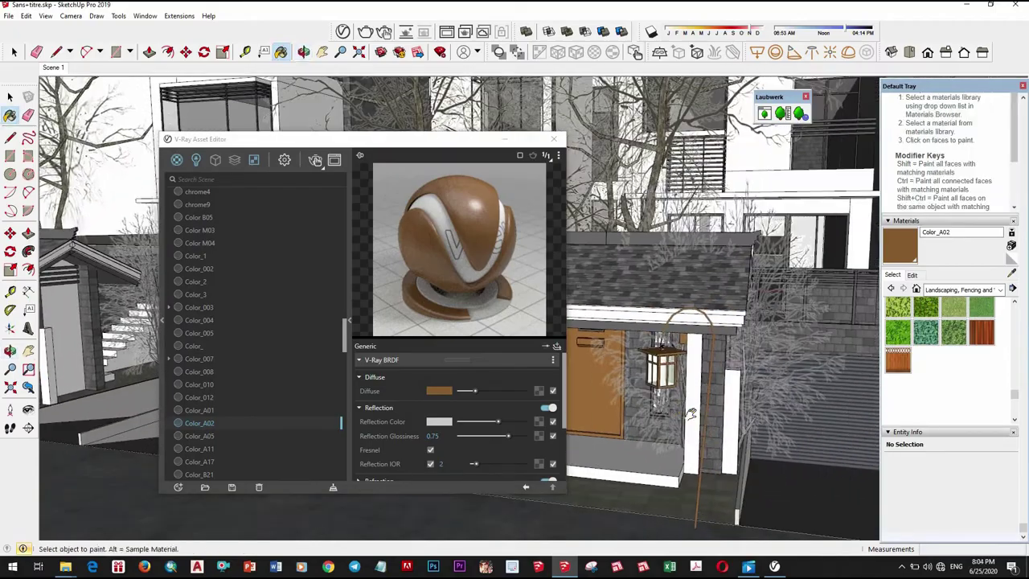
mouse_move(666, 368)
middle_mouse_down()
mouse_move(709, 386)
mouse_move(704, 342)
mouse_move(723, 407)
mouse_move(734, 398)
middle_mouse_up()
scroll(703, 341, "down", 5)
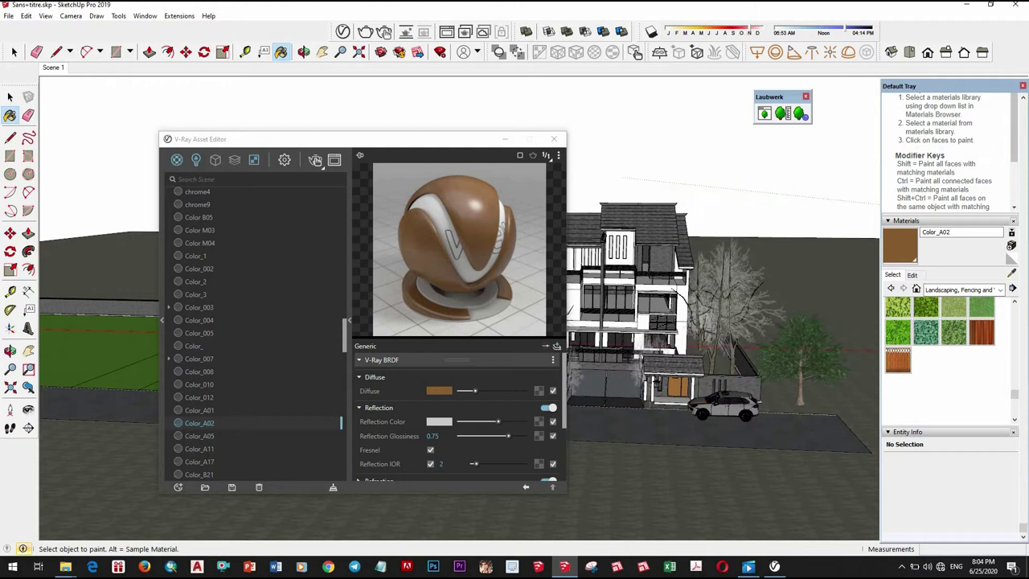
scroll(733, 398, "up", 3)
scroll(733, 398, "down", 3)
middle_click_drag(733, 398, 732, 65)
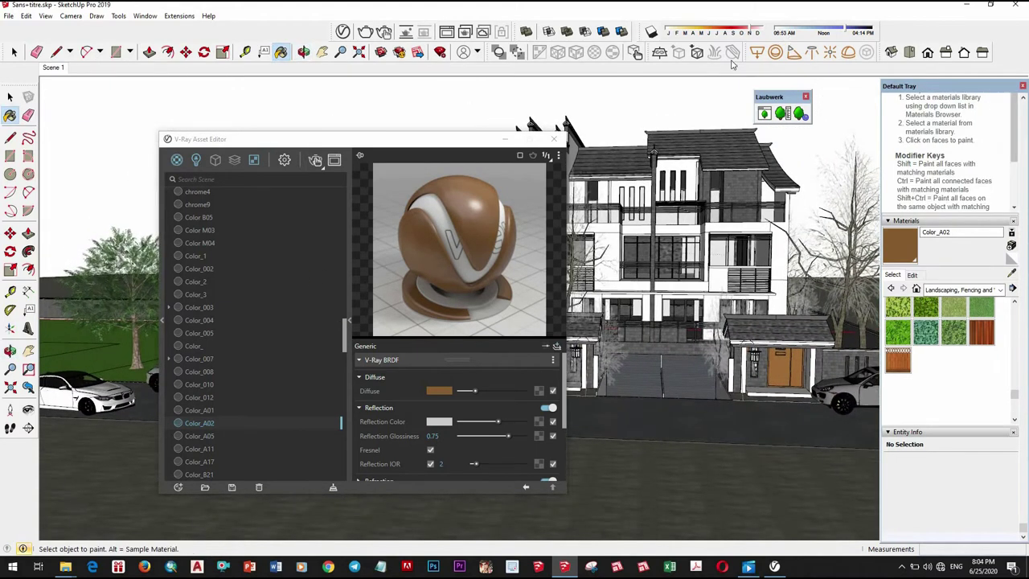
left_click(849, 53)
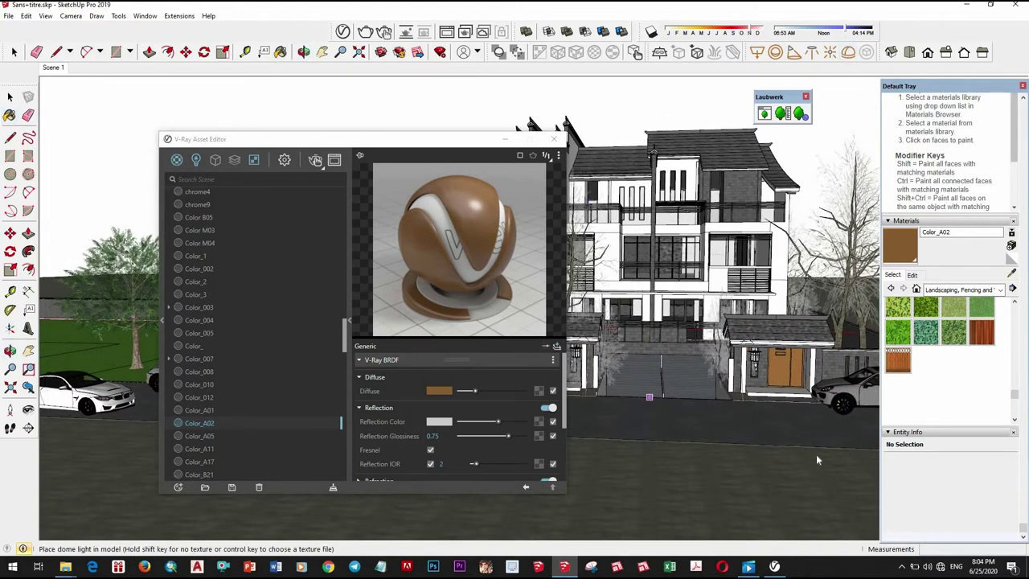
Rotate the placed dome light and move it further along the street
key("space")
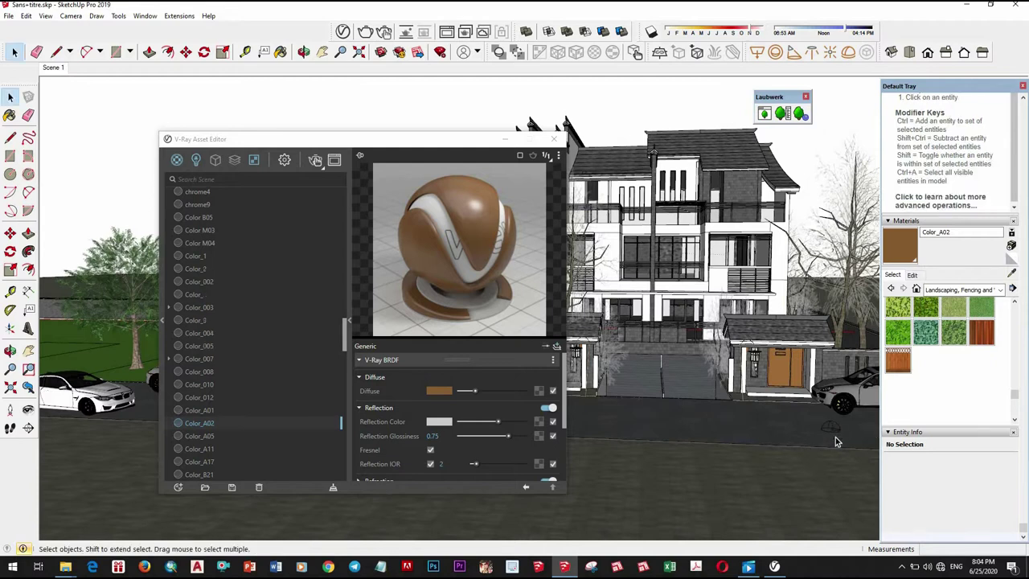
left_click(829, 425)
key("q")
scroll(823, 427, "up", 2)
left_click(813, 442)
left_click(861, 442)
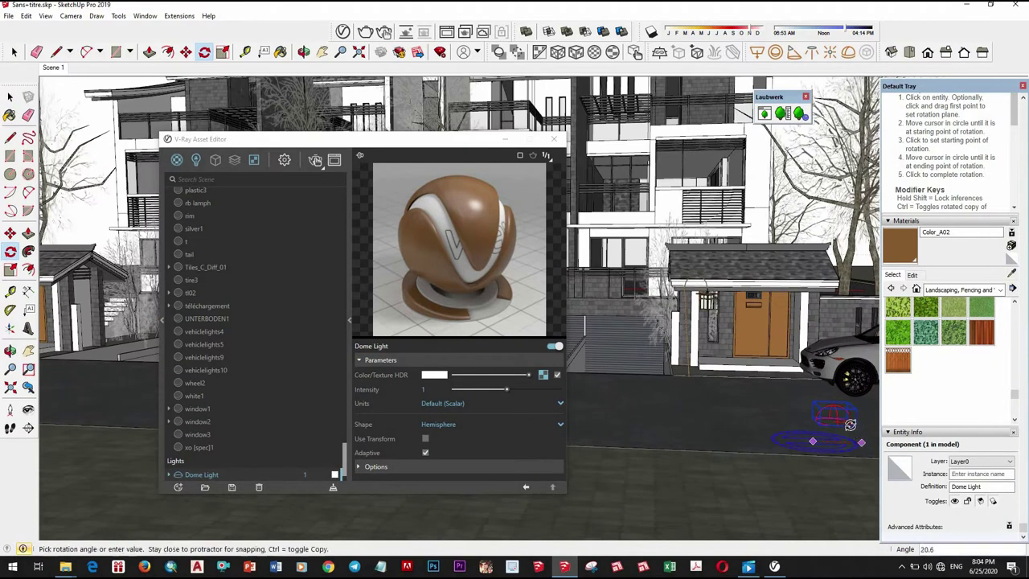
left_click(804, 436)
left_click(783, 437)
left_click(724, 437)
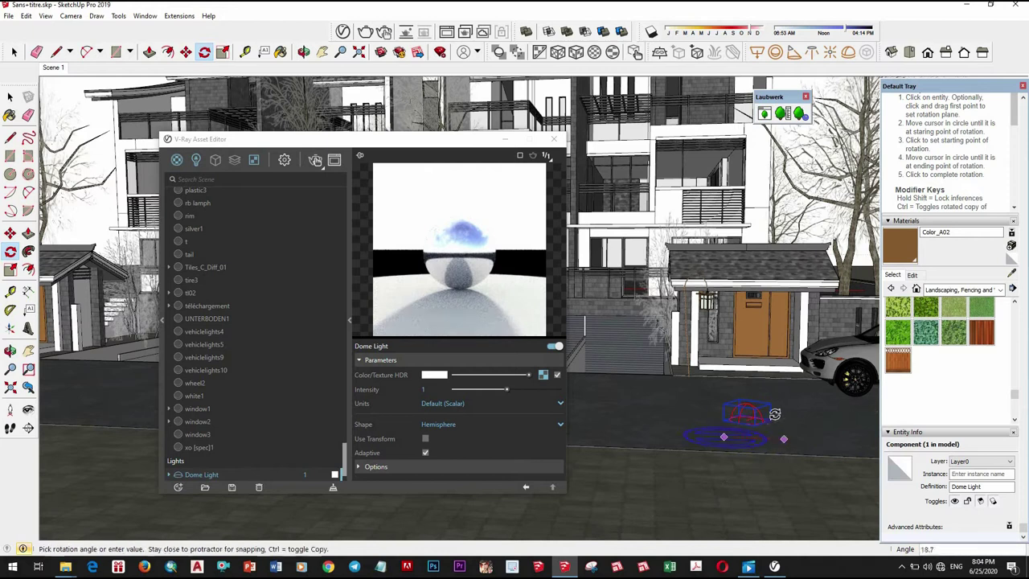
key("m")
left_click(670, 414)
left_click(796, 410)
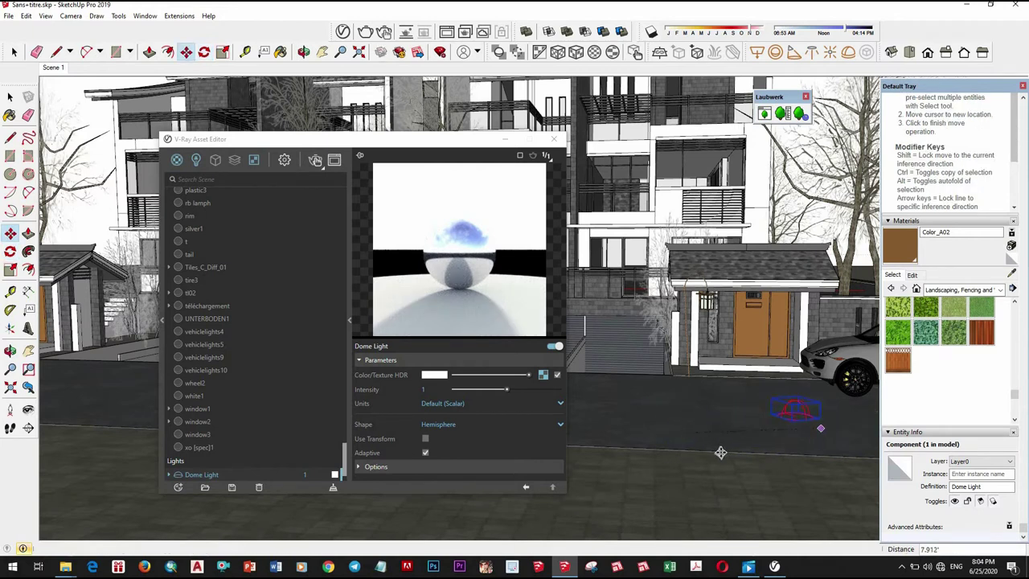
Load VizPeople_non_commercial_hdr_v1_02.hdr from villa 1's Map/apply folder as the dome texture
left_click(543, 376)
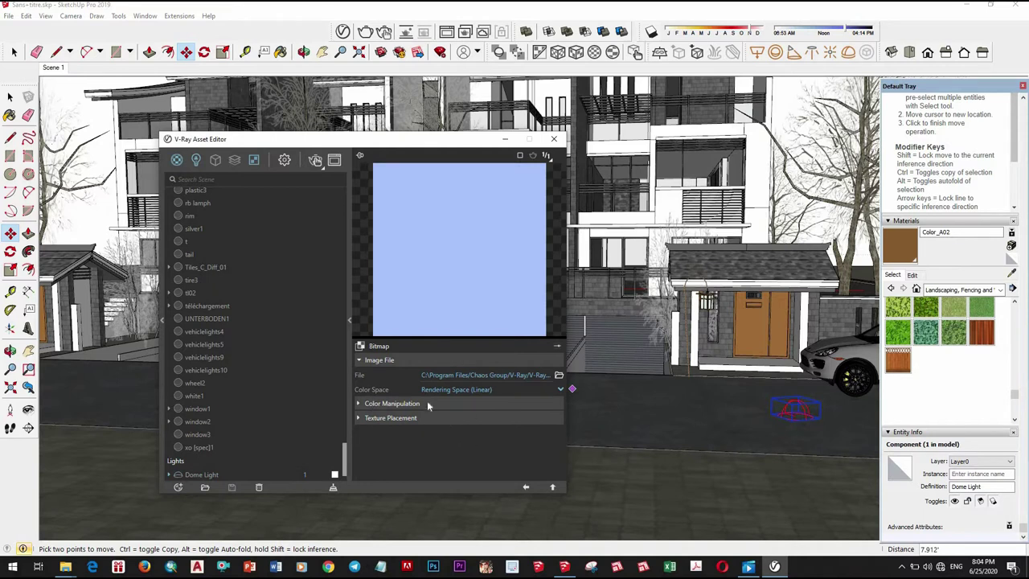
left_click(359, 347)
left_click(559, 375)
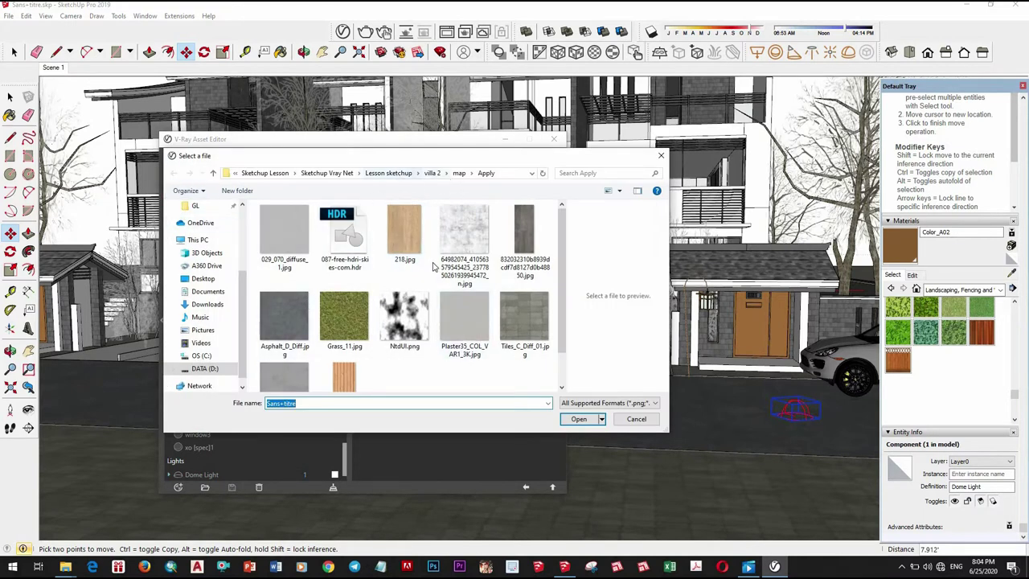
left_click(388, 173)
double_click(290, 291)
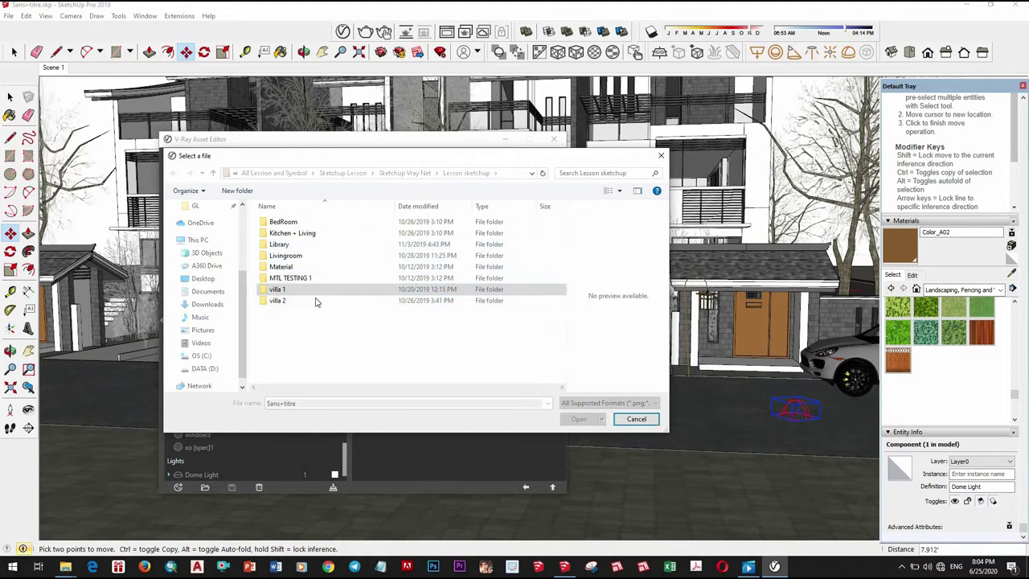
double_click(314, 290)
double_click(277, 223)
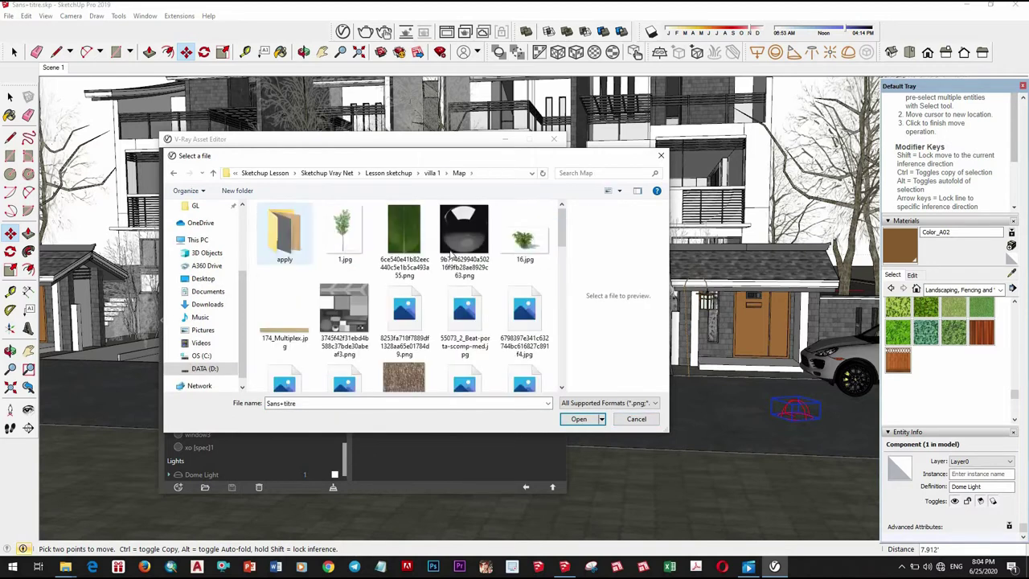
double_click(285, 233)
left_click(285, 310)
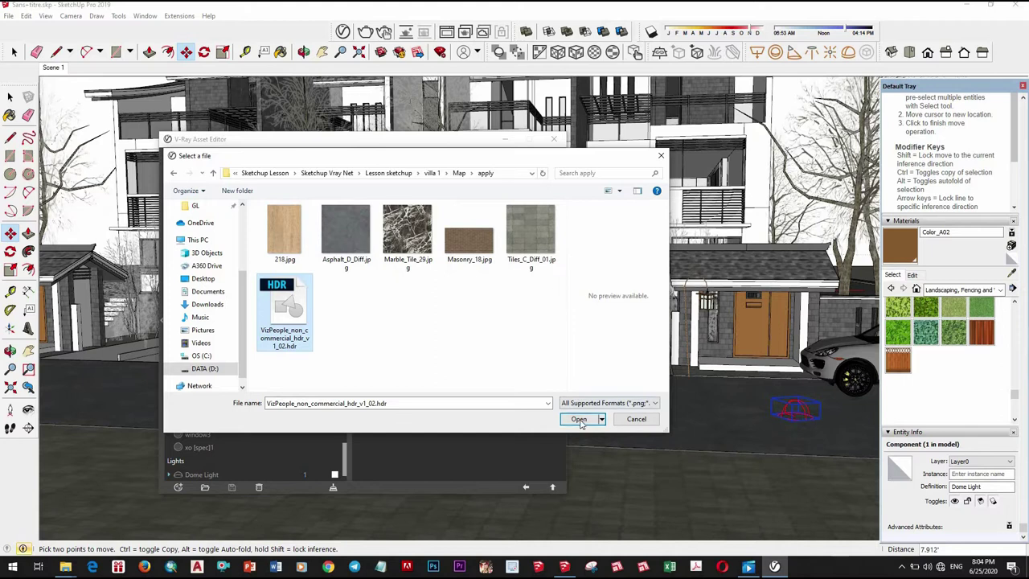
left_click(579, 419)
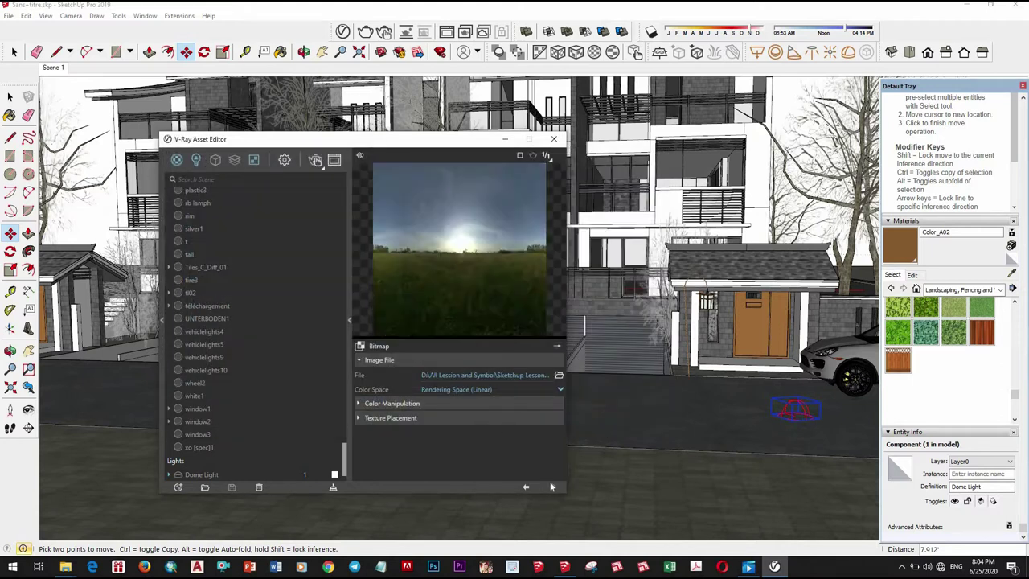
Set the dome light shape to Sphere with intensity 10
left_click(431, 418)
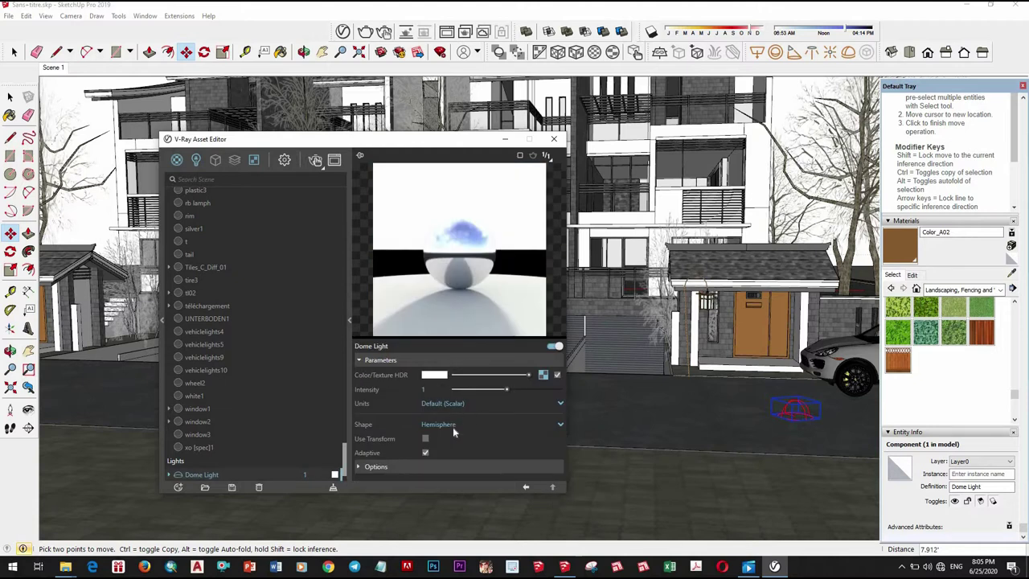
left_click(452, 425)
left_click(453, 452)
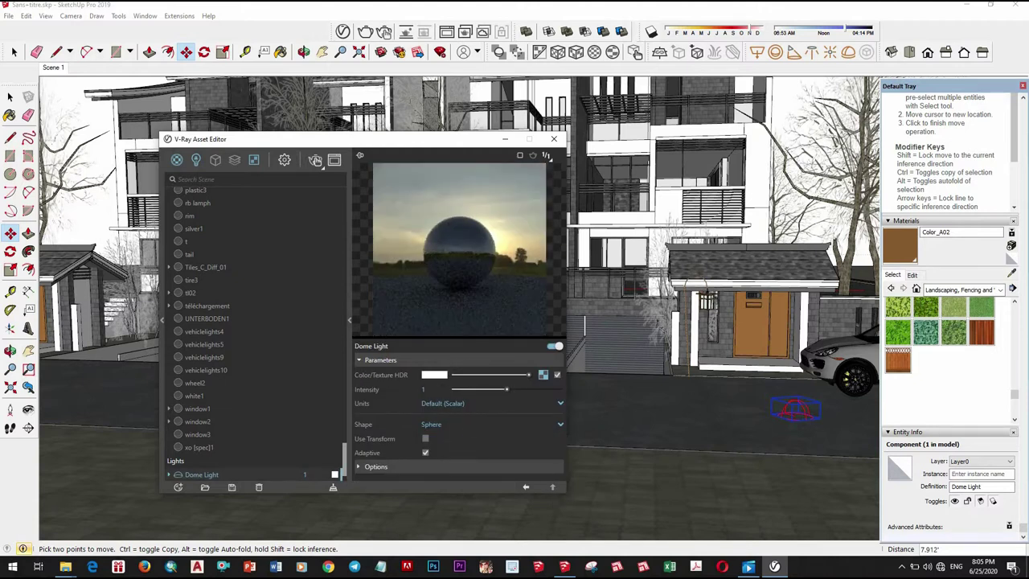
type("10")
key("Return")
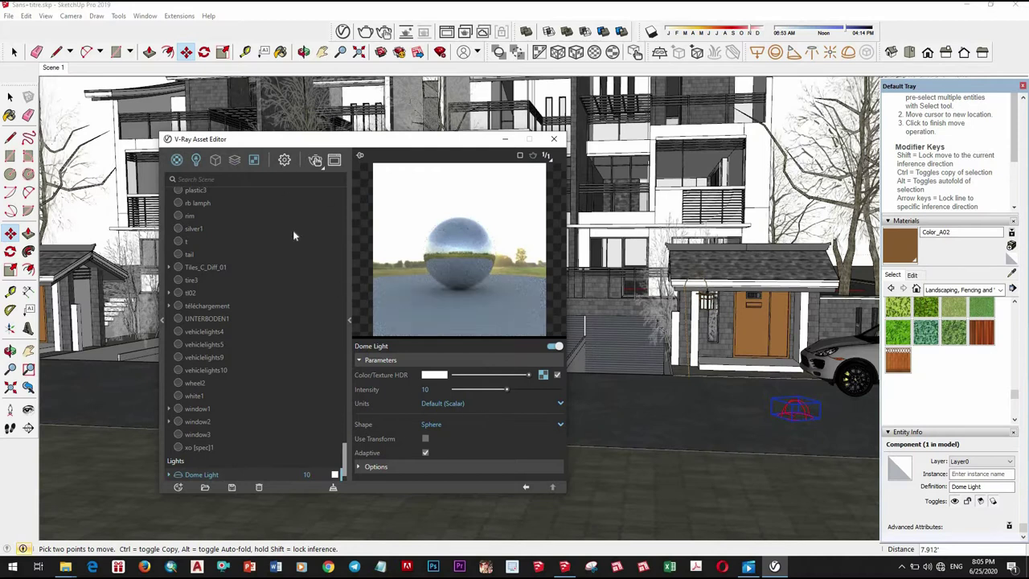
left_click(284, 159)
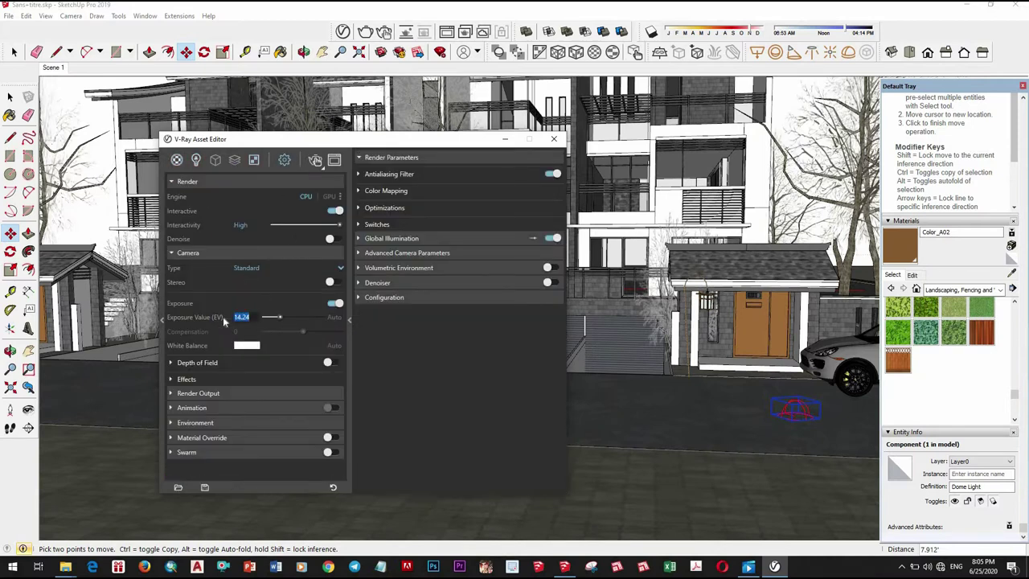
type("13")
Set the render output to 16:9 Widescreen (800×450) after trying 4:5 Portrait
left_click(224, 395)
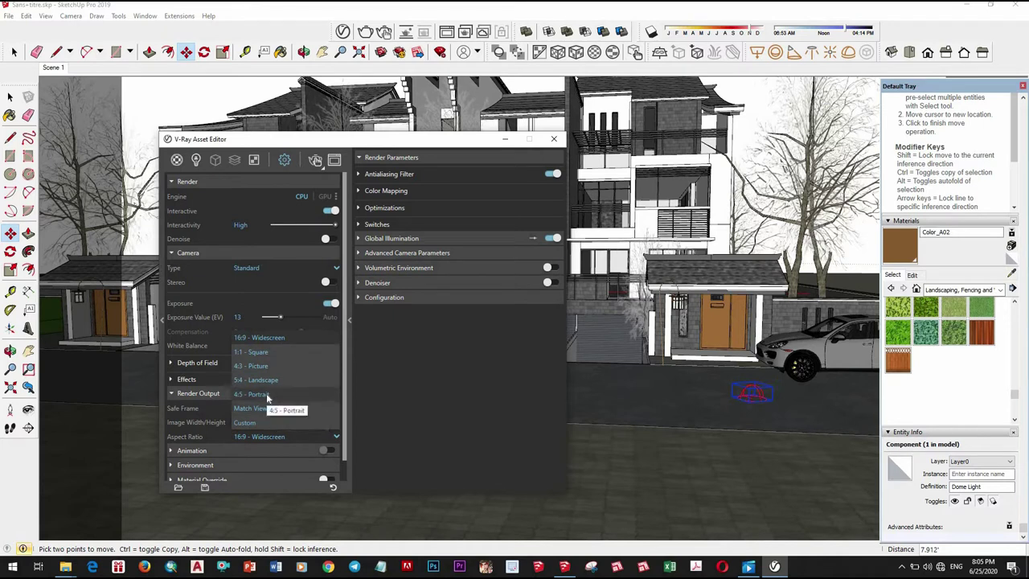
left_click(318, 400)
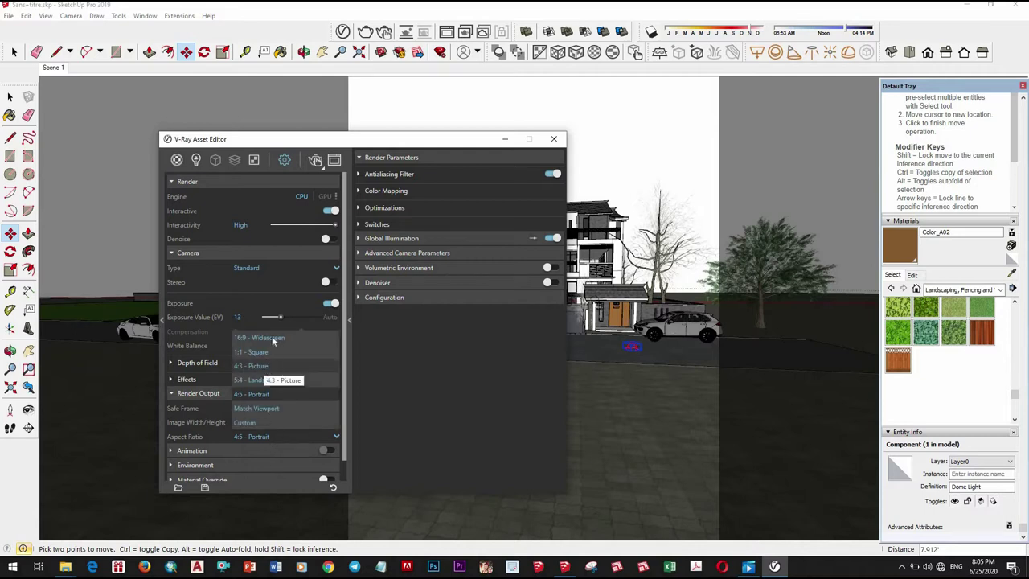
left_click(272, 338)
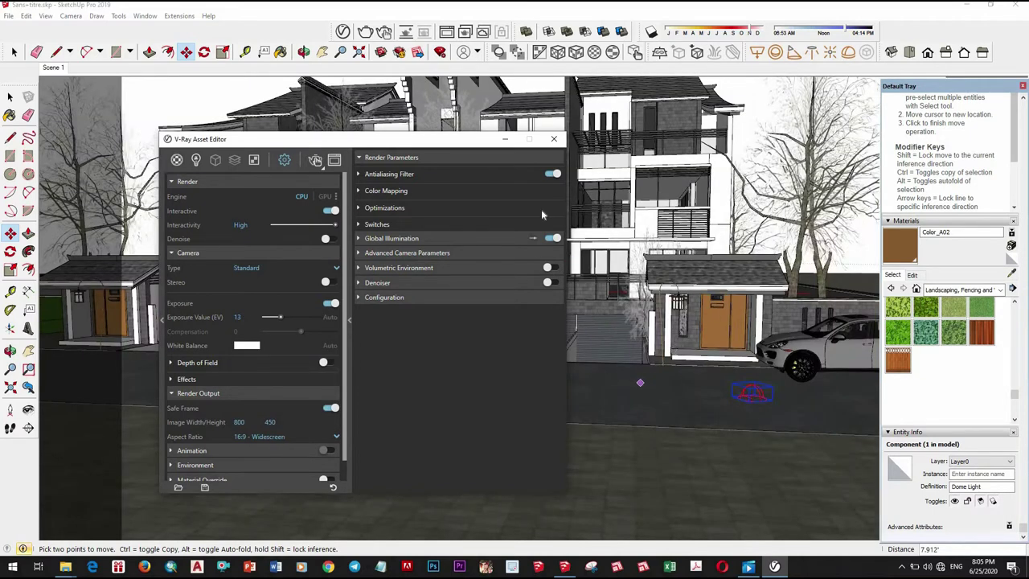
Move the V-Ray editor aside and walk the camera toward the house front
left_click_drag(359, 142, 275, 132)
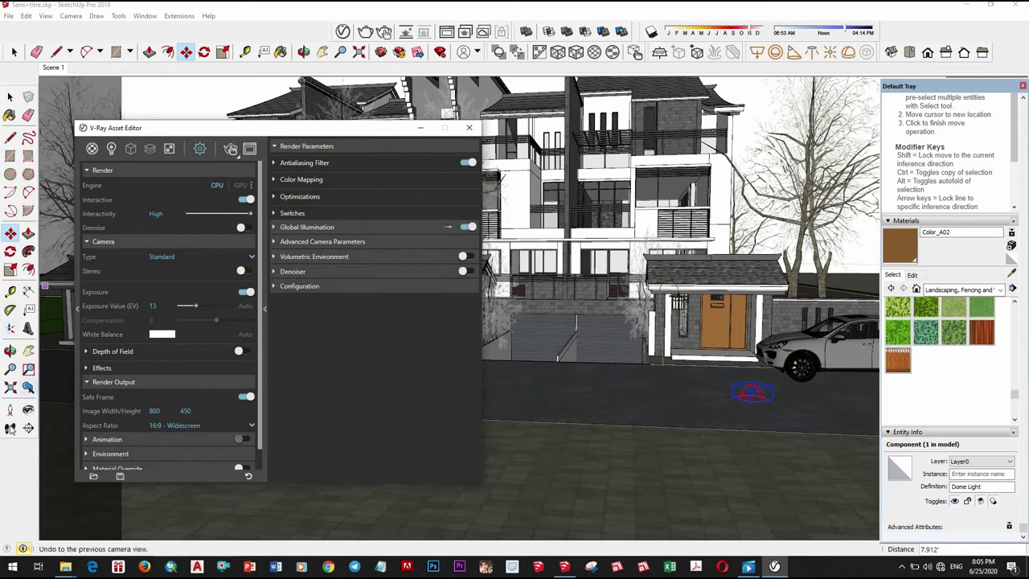
left_click(10, 429)
left_click_drag(680, 398, 684, 382)
mouse_move(684, 382)
middle_mouse_down()
mouse_move(524, 372)
mouse_move(534, 374)
middle_mouse_up()
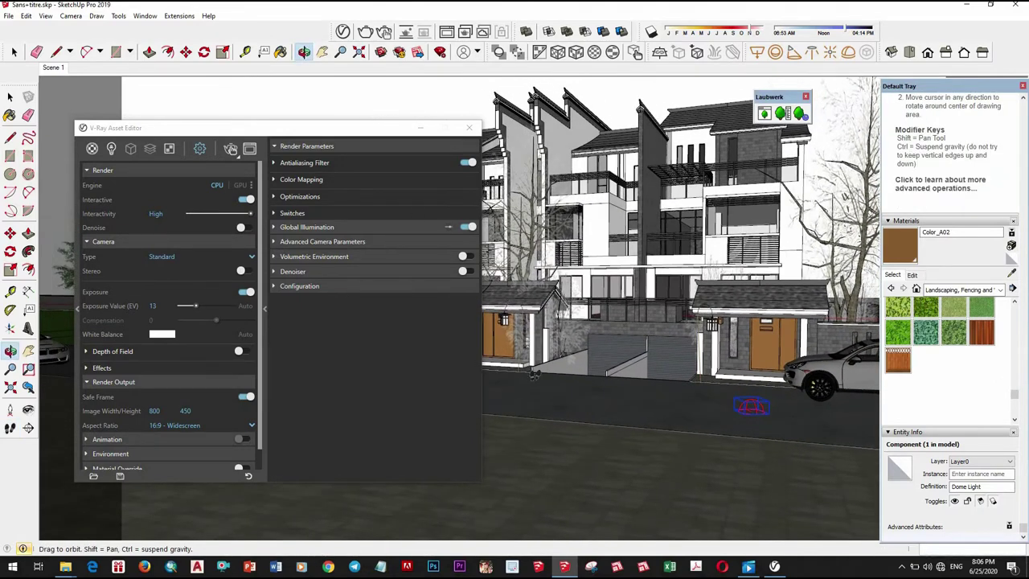
Step the camera back, pick a Scene 1 option, and move the V-Ray editor left
left_click(9, 428)
mouse_move(241, 128)
left_mouse_down()
mouse_move(817, 113)
mouse_move(636, 113)
left_mouse_up()
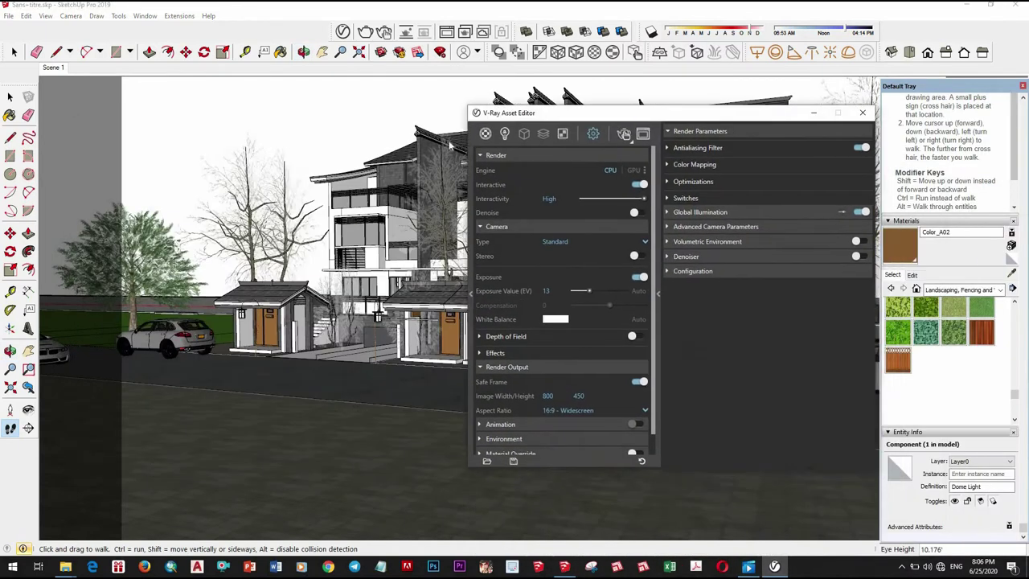
left_click_drag(515, 112, 368, 175)
right_click(69, 71)
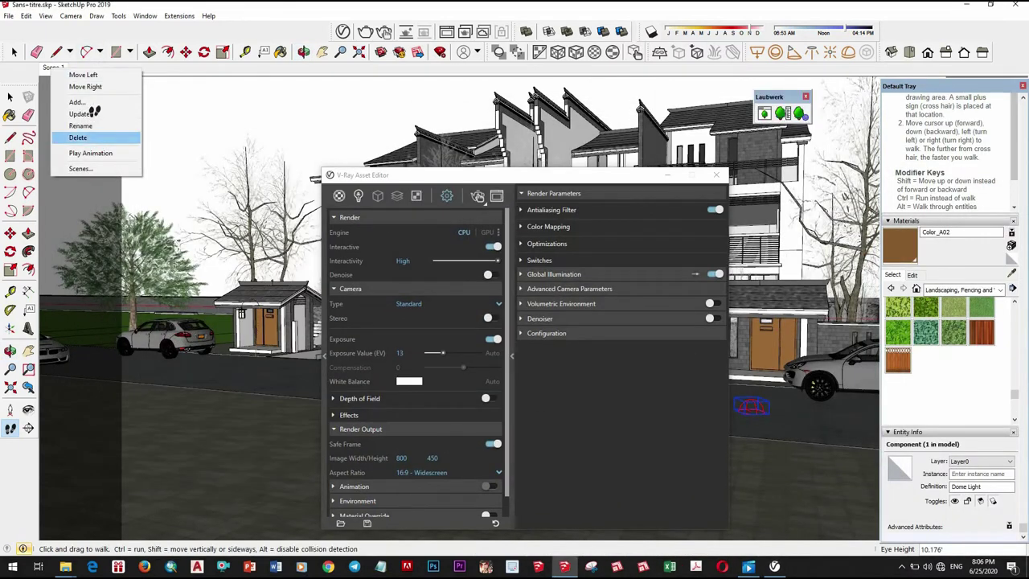
left_click(83, 114)
mouse_move(402, 174)
left_mouse_down()
mouse_move(207, 131)
mouse_move(161, 132)
left_mouse_up()
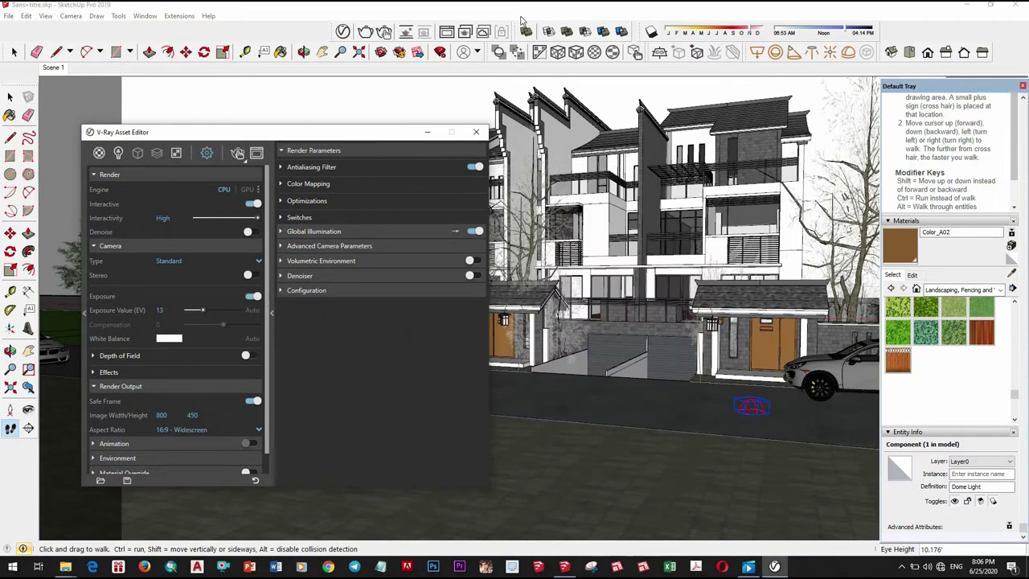
Start an IES light from file and browse the villa folders under Lesson sketchup
left_click(237, 153)
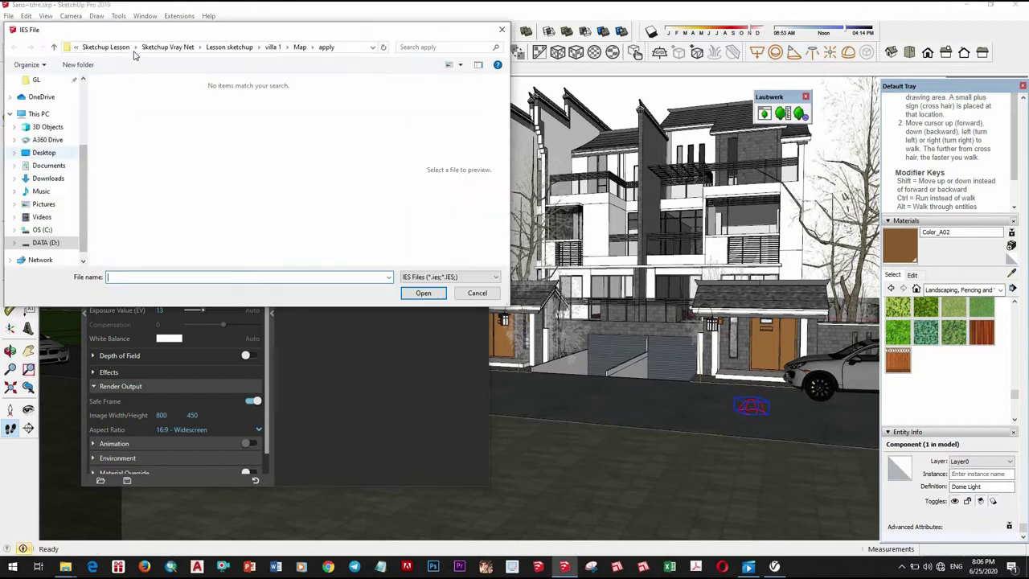
left_click(237, 48)
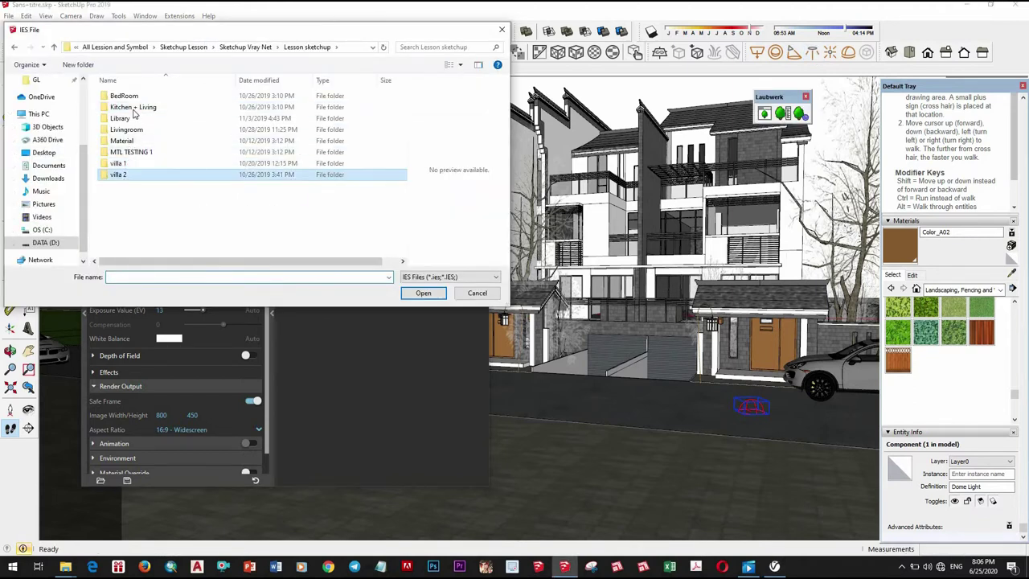
double_click(123, 176)
double_click(116, 95)
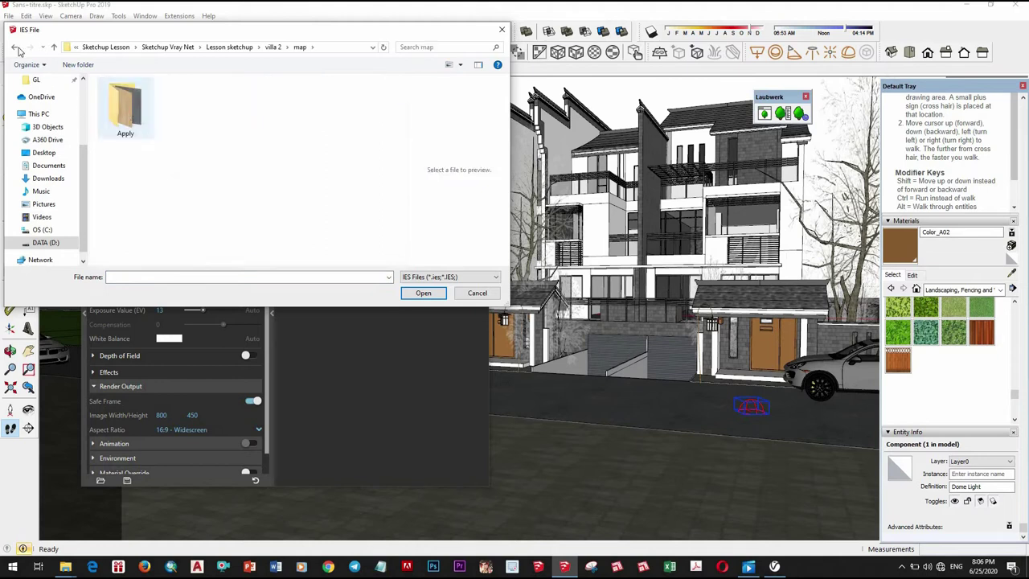
left_click(16, 49)
left_click(15, 49)
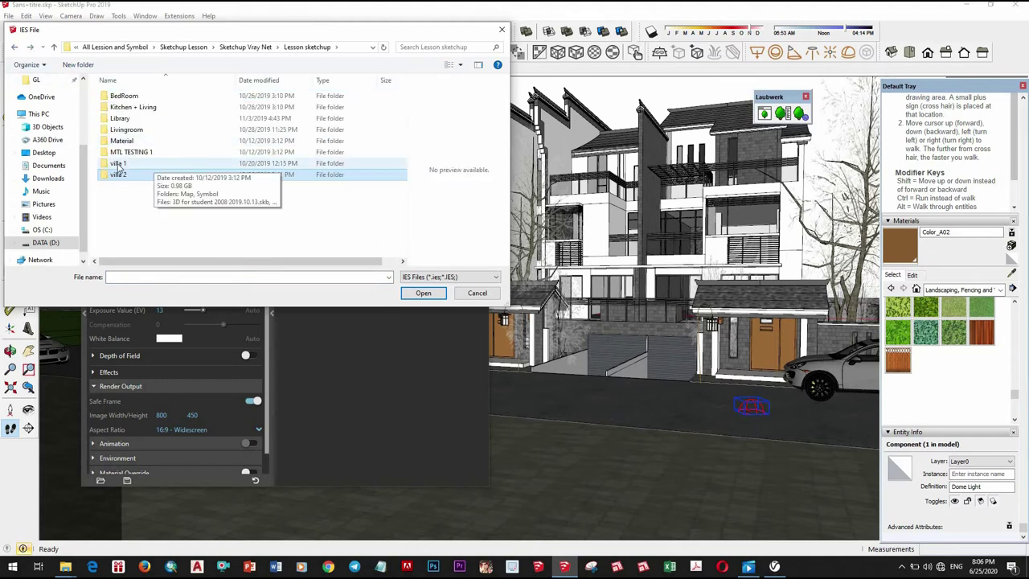
double_click(118, 164)
left_click(15, 49)
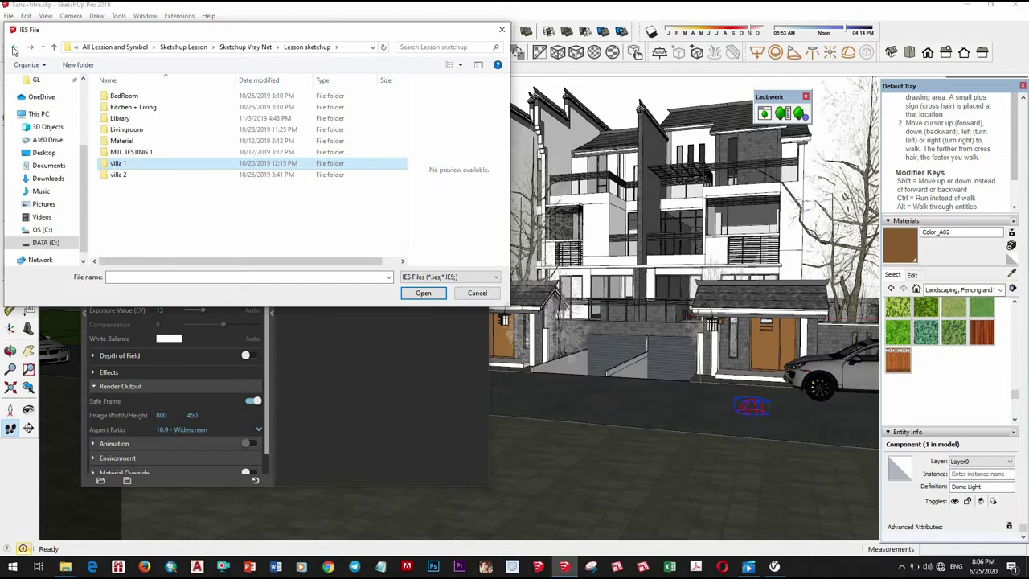
double_click(259, 164)
Load the 30.IES profile from the IES LIGHT > ies folder
key("alt+Up")
key("alt+Up")
key("alt+Up")
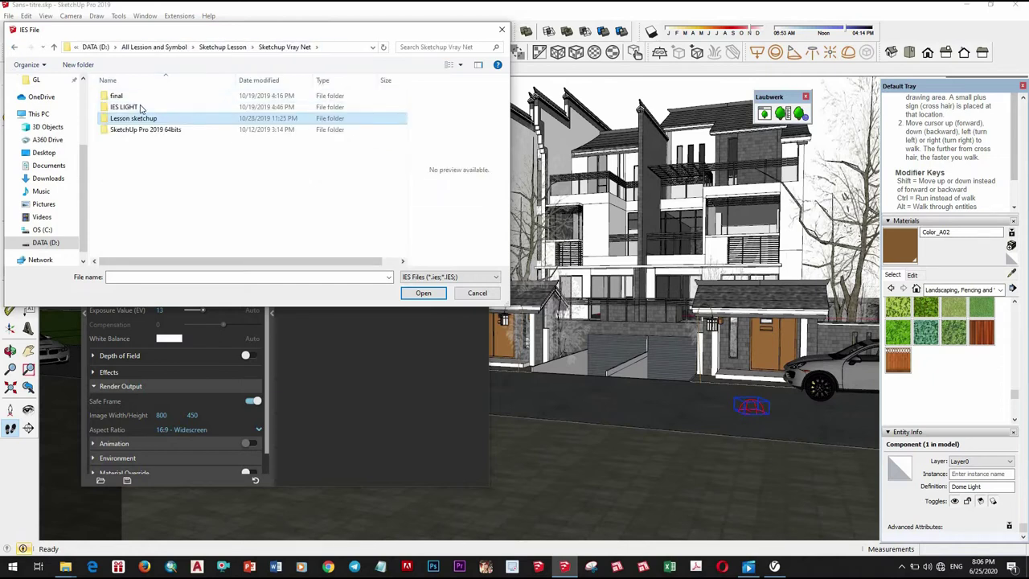
double_click(129, 107)
key("Return")
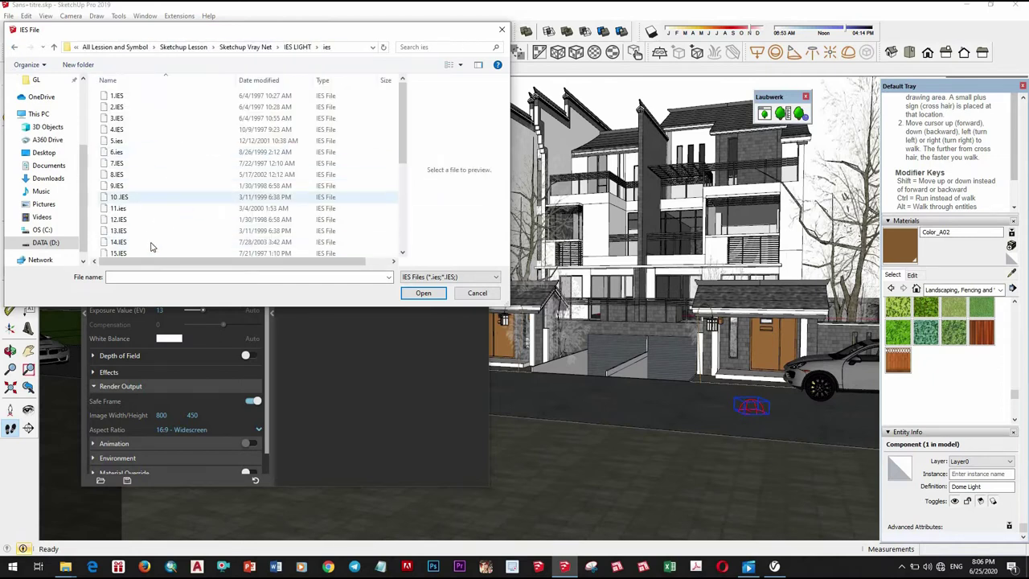
scroll(144, 247, "down", 5)
left_click(120, 250)
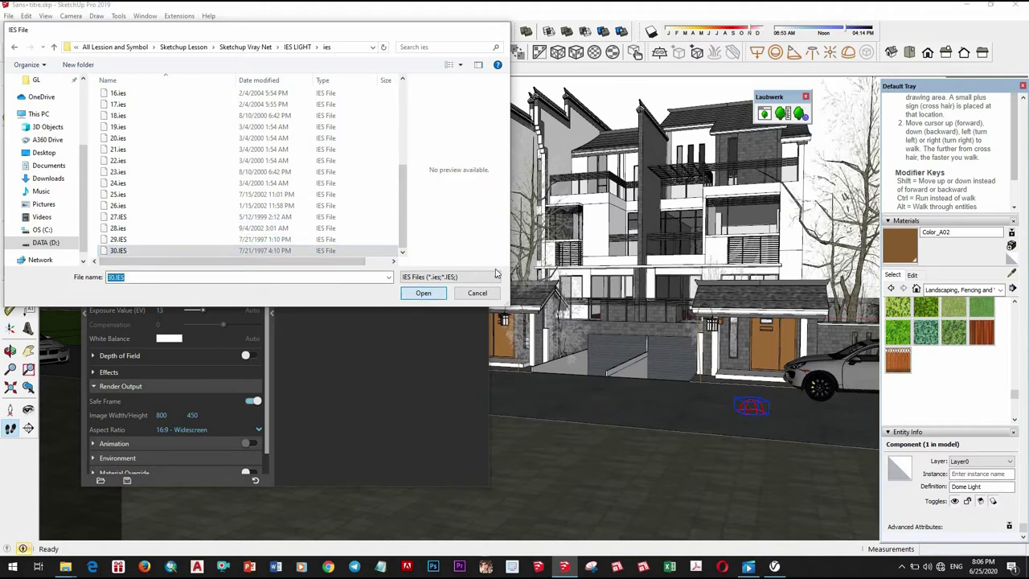
left_click(423, 292)
middle_click_drag(751, 212, 682, 330)
Select the new IES light inside the porch lantern
scroll(682, 329, "up", 5)
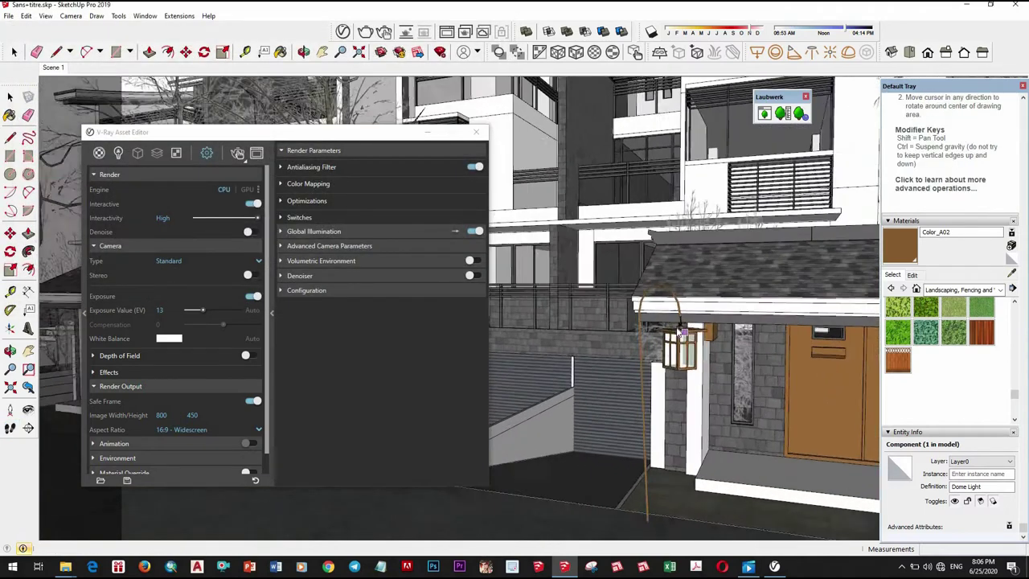
scroll(681, 331, "up", 5)
scroll(678, 314, "up", 2)
scroll(684, 337, "down", 2)
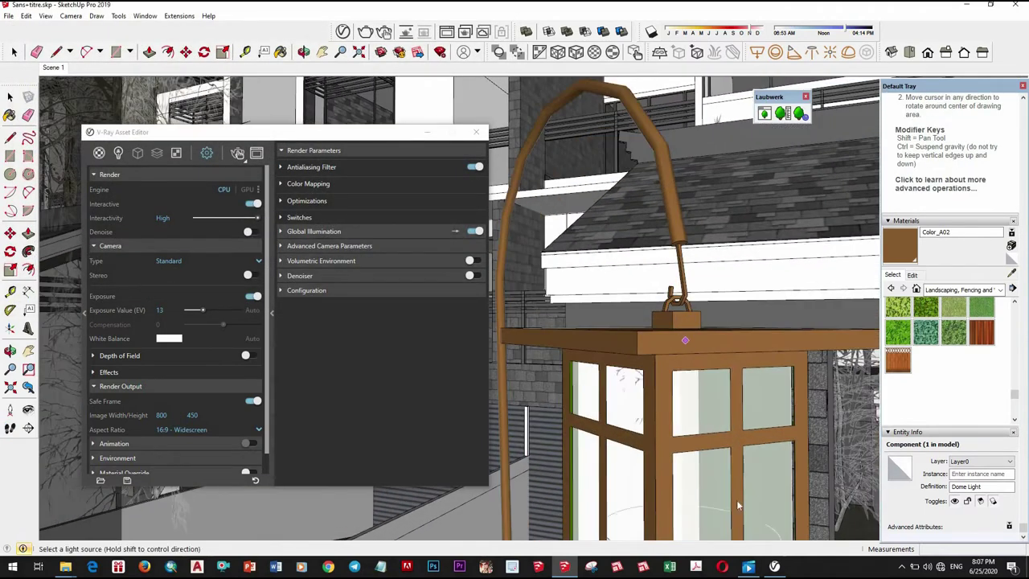
scroll(671, 434, "down", 3)
key("space")
left_click(668, 434)
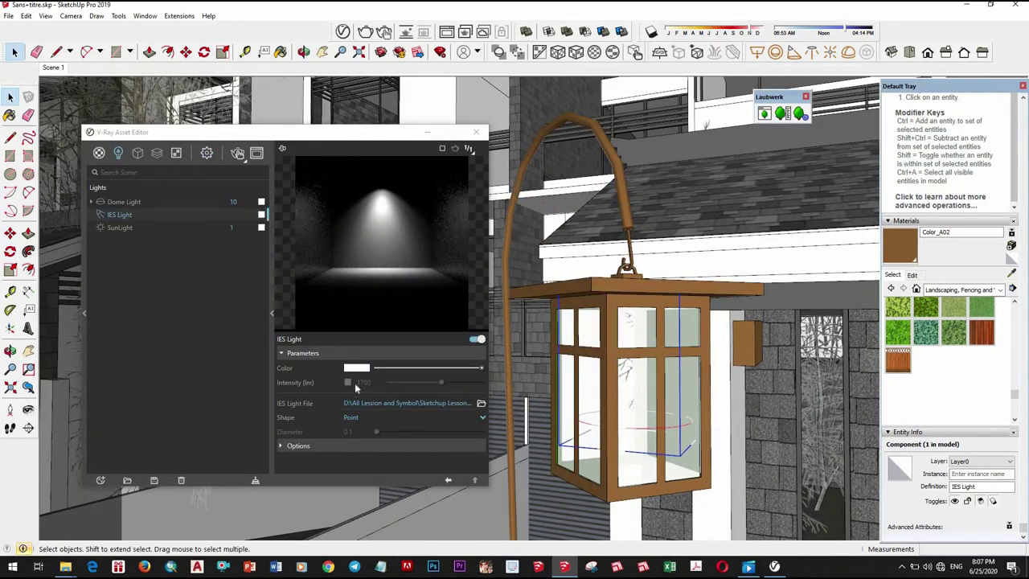
Give the light a custom intensity of 20000 lm and a warm peach colour
left_click(352, 380)
type("20000")
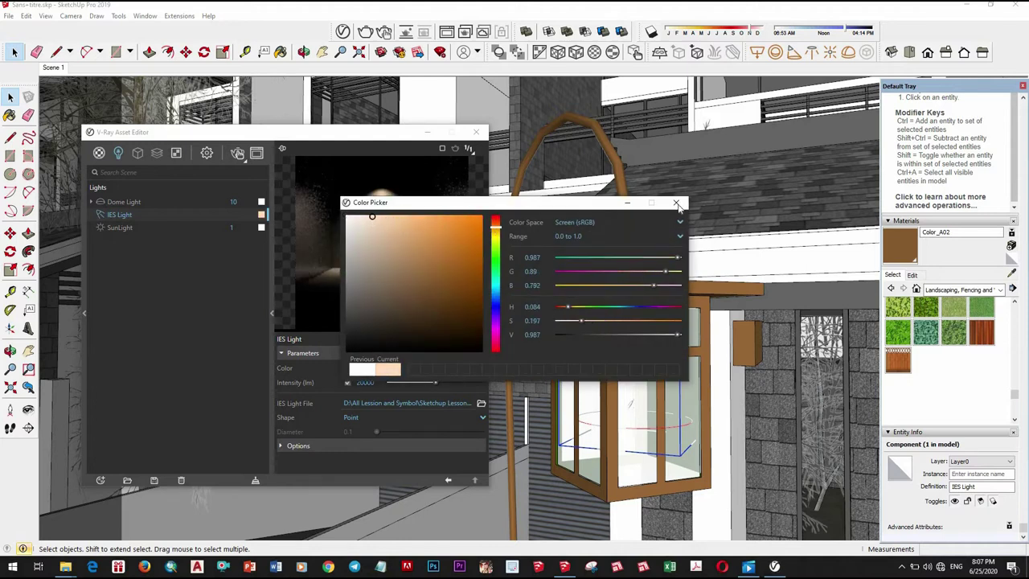
left_click(676, 202)
middle_click_drag(678, 241, 644, 376)
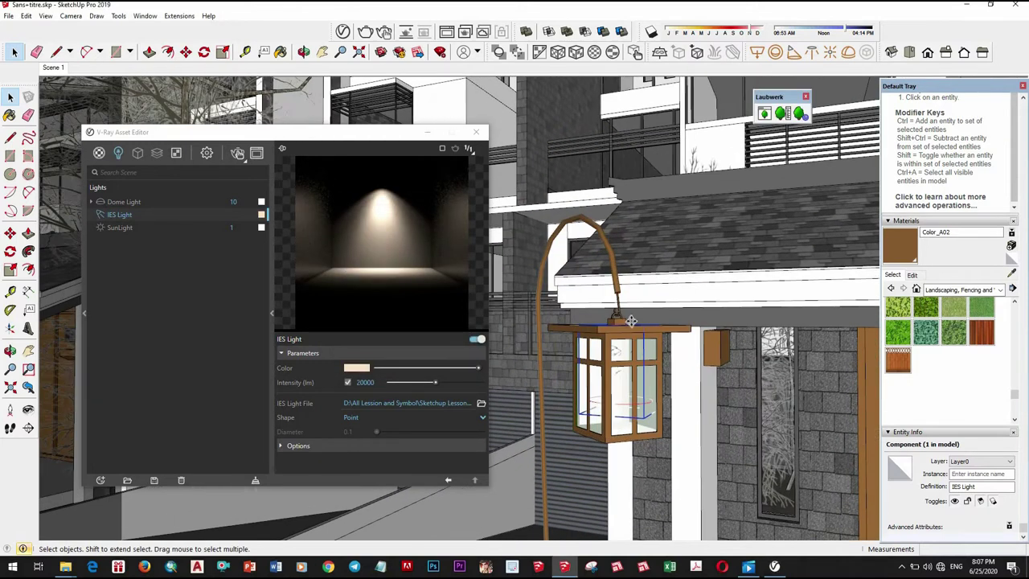
key("m")
scroll(616, 318, "up", 2)
scroll(601, 320, "up", 2)
Ctrl-copy the IES light from the lantern into the next porch's lantern
scroll(604, 328, "down", 3)
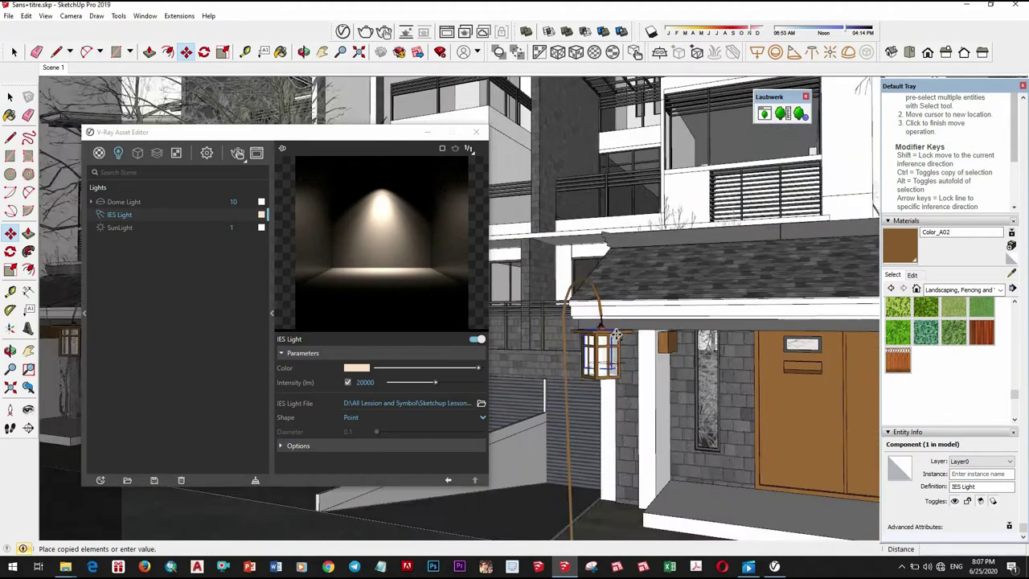
scroll(607, 330, "down", 3)
scroll(611, 331, "down", 2)
scroll(614, 332, "down", 2)
scroll(612, 330, "up", 2)
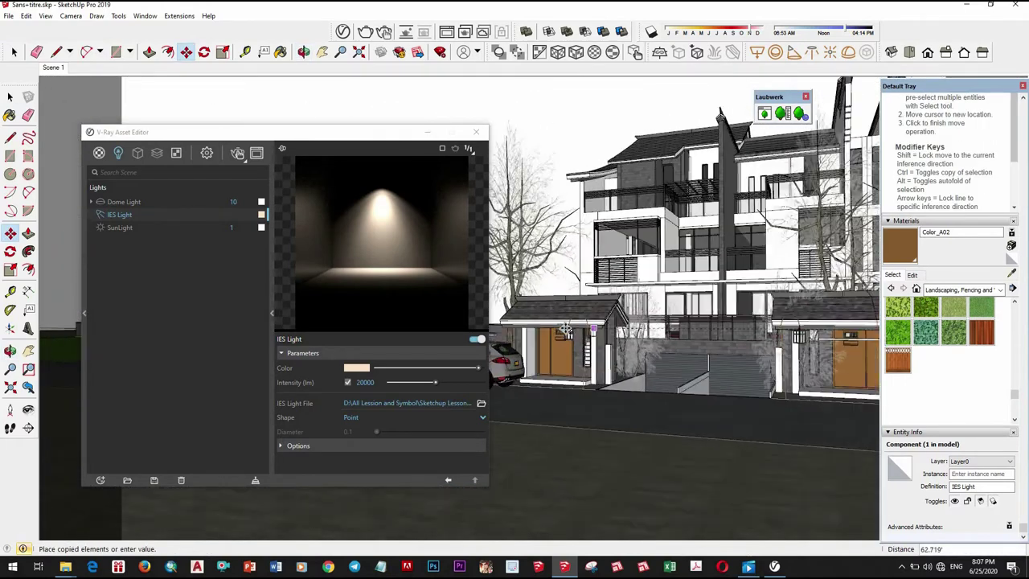
scroll(599, 324, "up", 3)
scroll(587, 319, "up", 3)
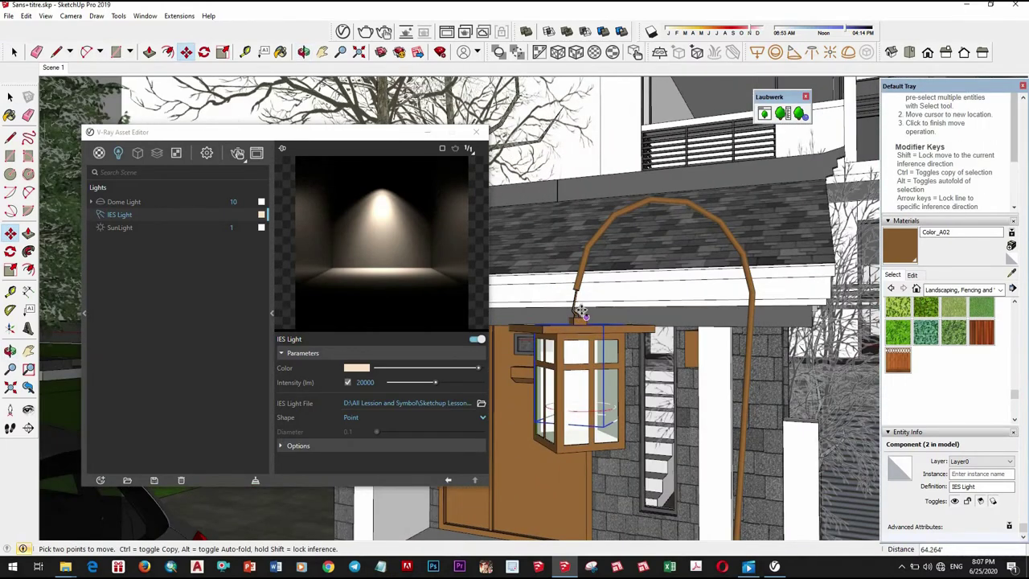
left_click(581, 311)
key("ctrl")
scroll(595, 298, "down", 3)
scroll(627, 273, "down", 3)
scroll(667, 249, "up", 3)
scroll(688, 240, "up", 3)
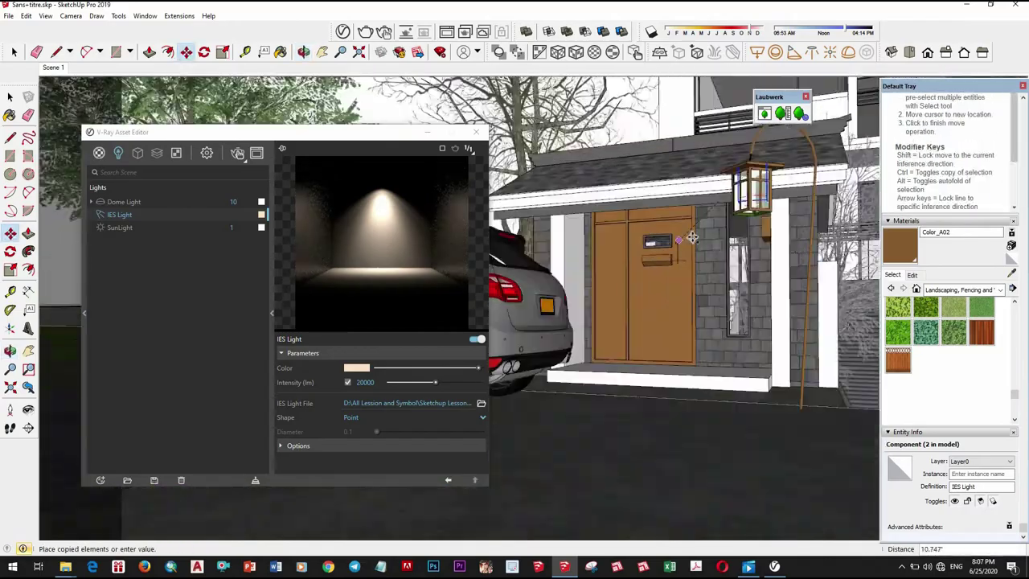
mouse_move(692, 238)
middle_mouse_down()
mouse_move(573, 187)
mouse_move(574, 352)
mouse_move(650, 273)
mouse_move(657, 211)
mouse_move(699, 241)
middle_mouse_up()
left_click(589, 179)
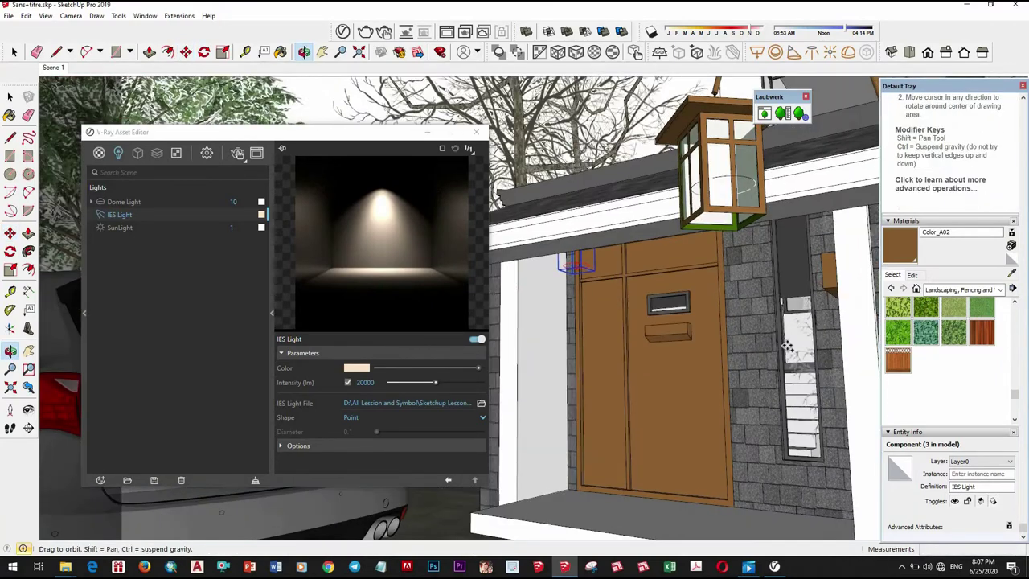
Orbit around the villa to inspect the eaves from below and above
scroll(738, 220, "up", 3)
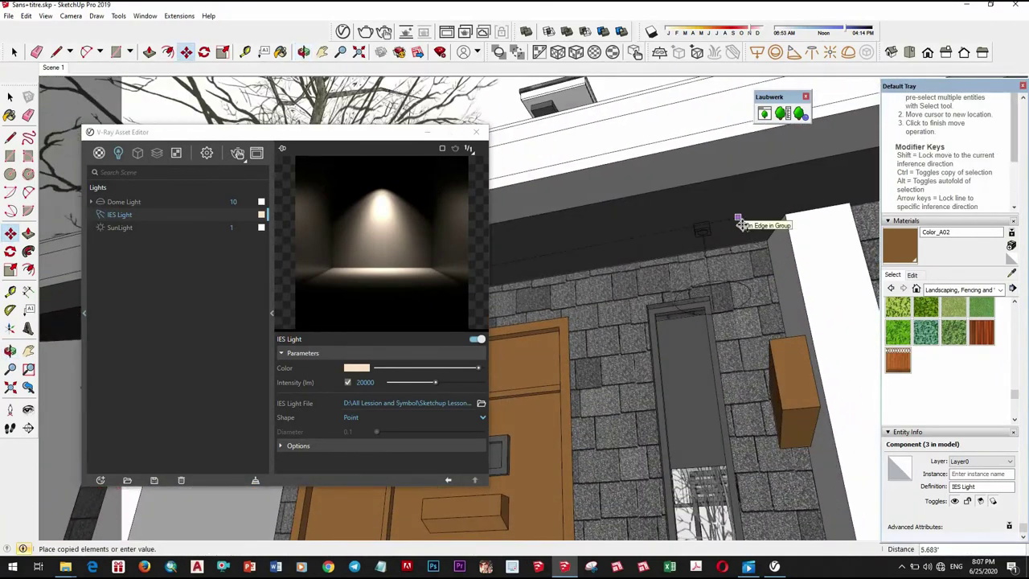
mouse_move(686, 229)
middle_mouse_down()
mouse_move(620, 294)
mouse_move(616, 363)
mouse_move(546, 300)
mouse_move(702, 342)
middle_mouse_up()
scroll(616, 363, "down", 5)
scroll(546, 299, "down", 5)
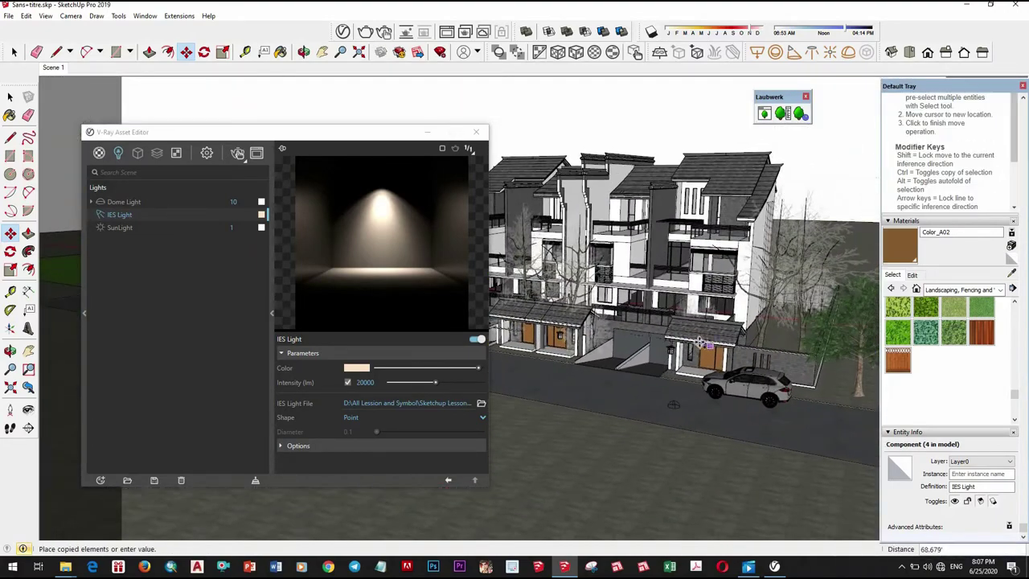
scroll(703, 401, "up", 5)
middle_click_drag(703, 401, 661, 445)
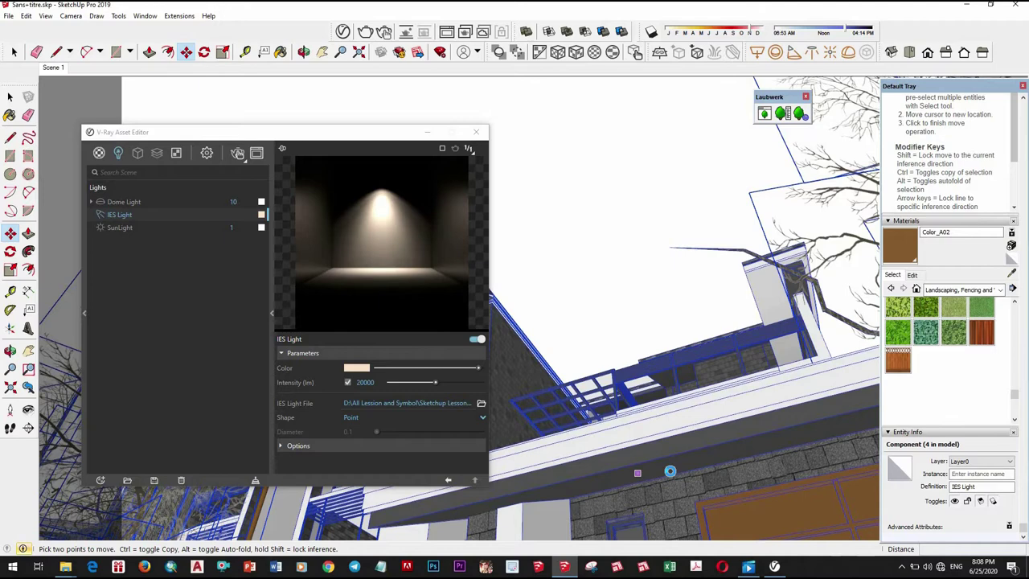
left_click(670, 471)
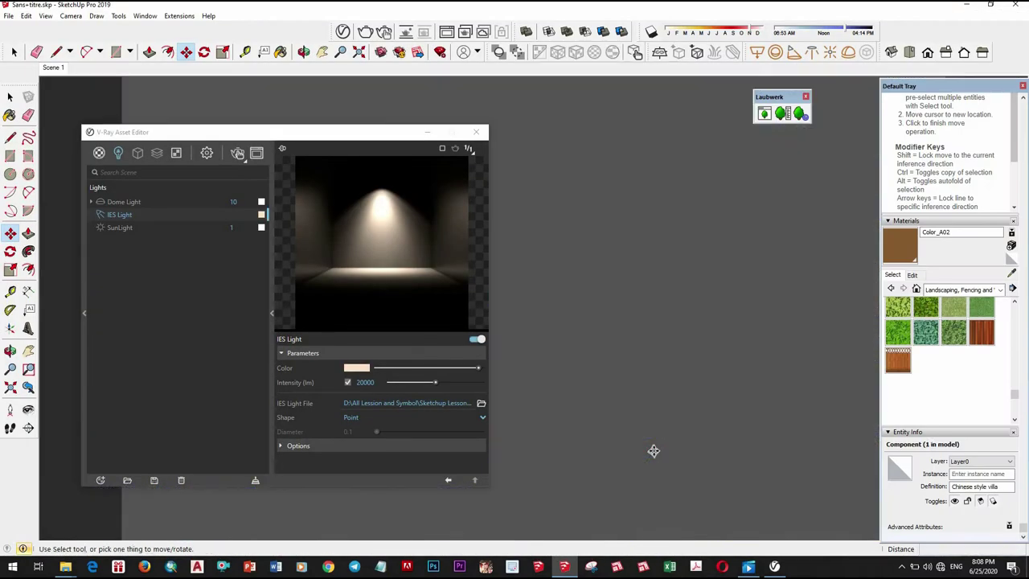
middle_click_drag(636, 442, 676, 366)
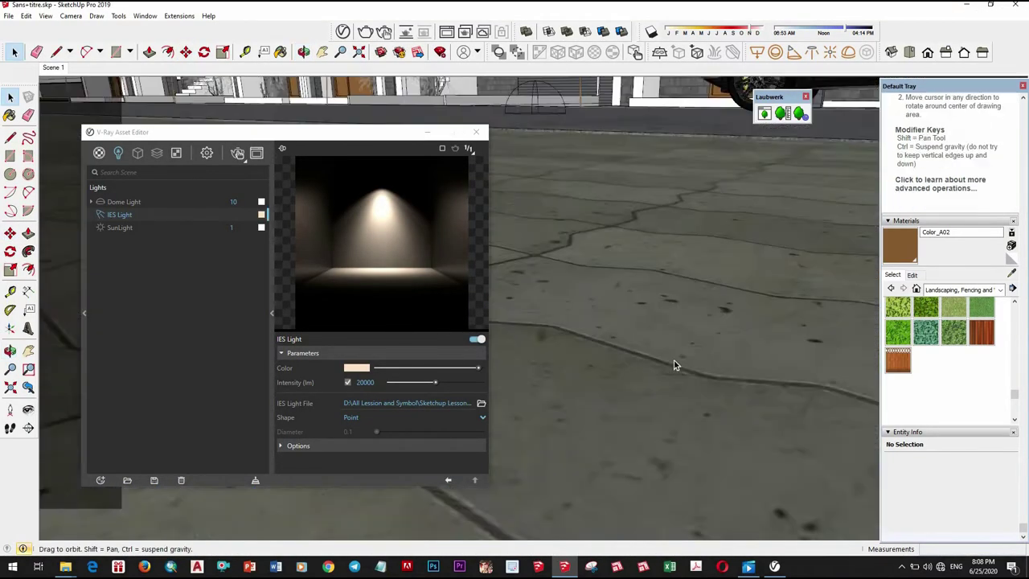
scroll(715, 317, "down", 3)
scroll(691, 328, "down", 3)
mouse_move(692, 329)
middle_mouse_down()
mouse_move(662, 329)
mouse_move(762, 389)
mouse_move(724, 354)
middle_mouse_up()
scroll(762, 388, "up", 3)
scroll(740, 370, "up", 3)
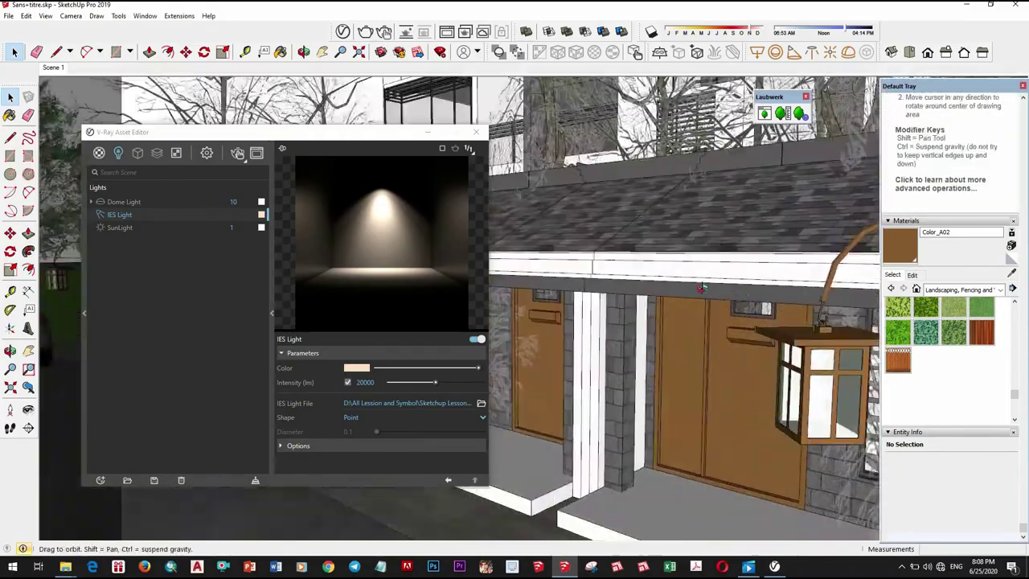
scroll(718, 346, "up", 2)
scroll(719, 345, "down", 3)
scroll(719, 346, "down", 2)
scroll(708, 361, "up", 3)
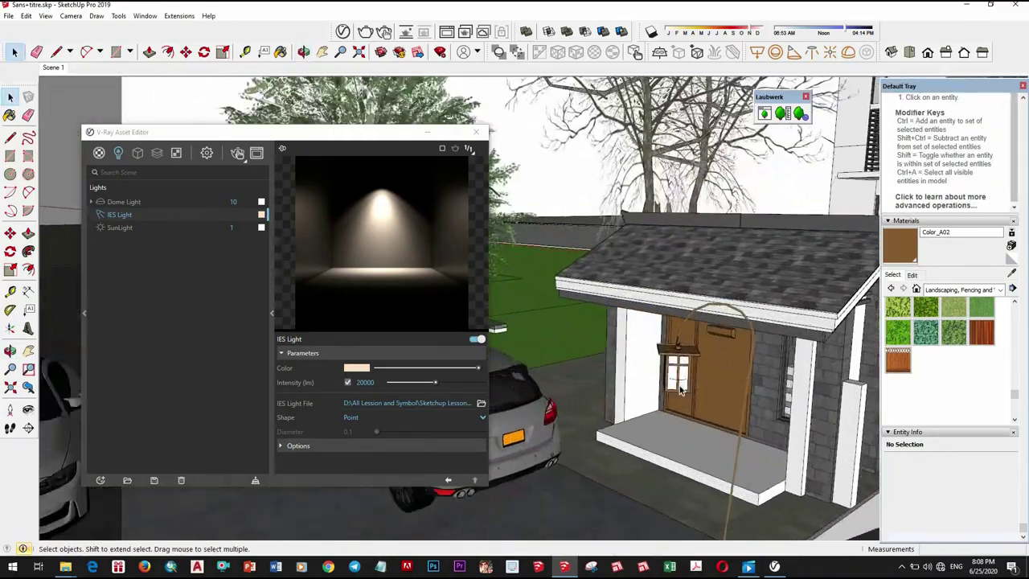
scroll(677, 400, "up", 3)
middle_click_drag(680, 295, 729, 337)
scroll(707, 322, "down", 2)
scroll(715, 329, "down", 3)
scroll(643, 338, "up", 5)
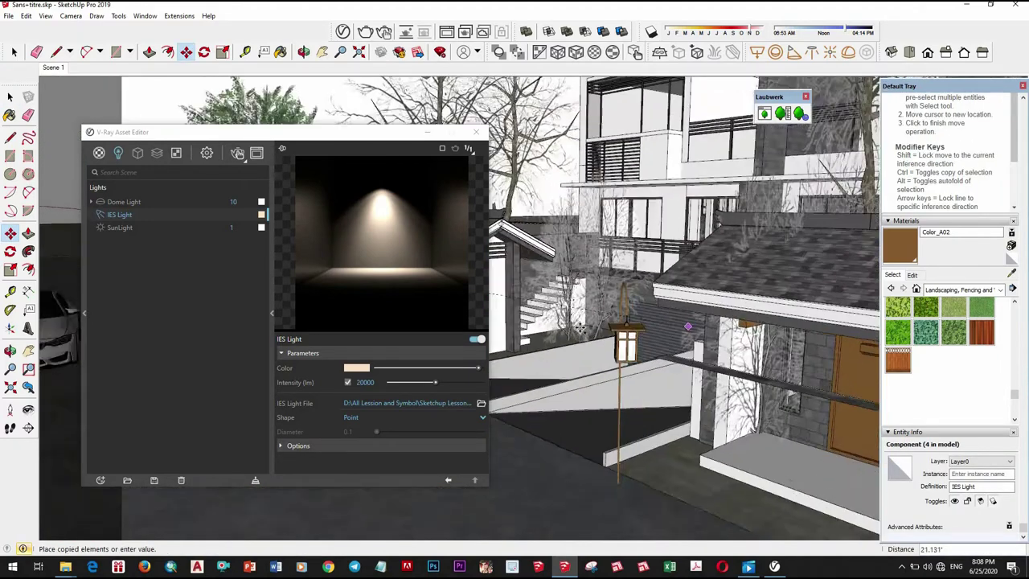
Copy the lantern light into another porch lantern
left_click(585, 321, "ctrl")
scroll(650, 353, "down", 3)
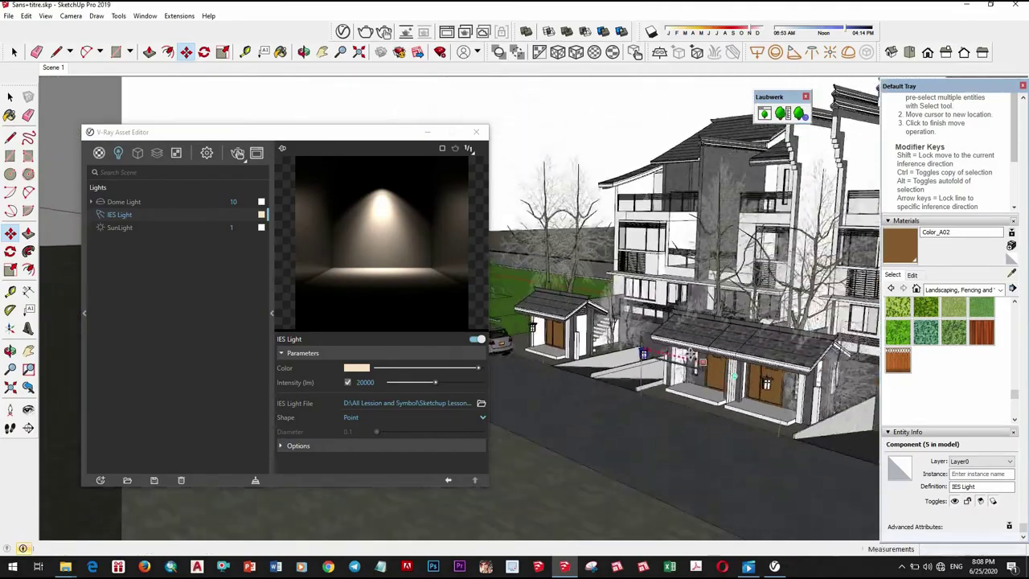
scroll(655, 349, "up", 2)
scroll(636, 347, "up", 2)
scroll(623, 350, "up", 2)
left_click(621, 350)
scroll(622, 351, "up", 2)
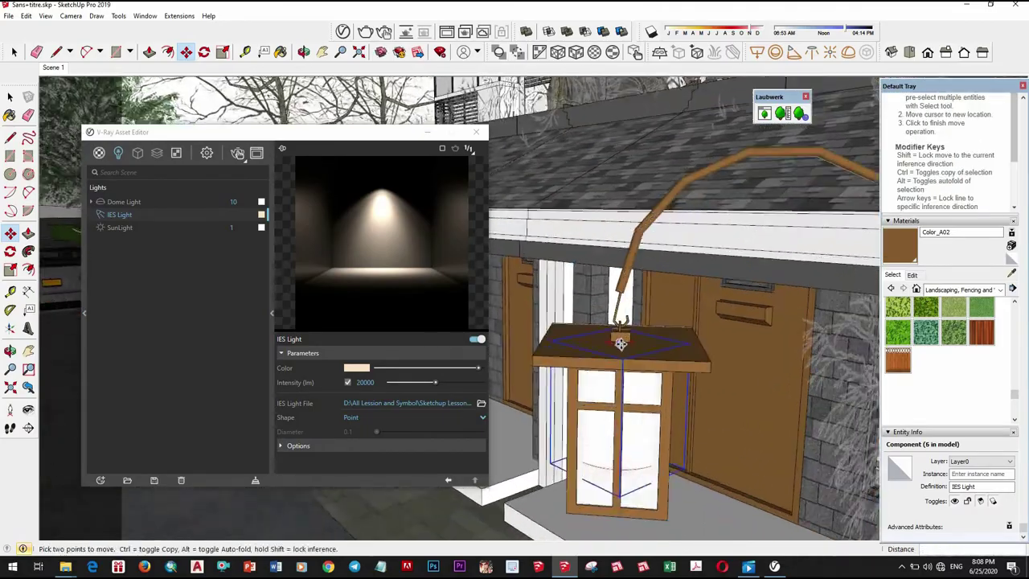
Place a copy of the IES light under the roof eave
left_click(620, 354, "ctrl")
mouse_move(620, 354)
middle_mouse_down()
mouse_move(757, 354)
mouse_move(719, 402)
mouse_move(767, 341)
middle_mouse_up()
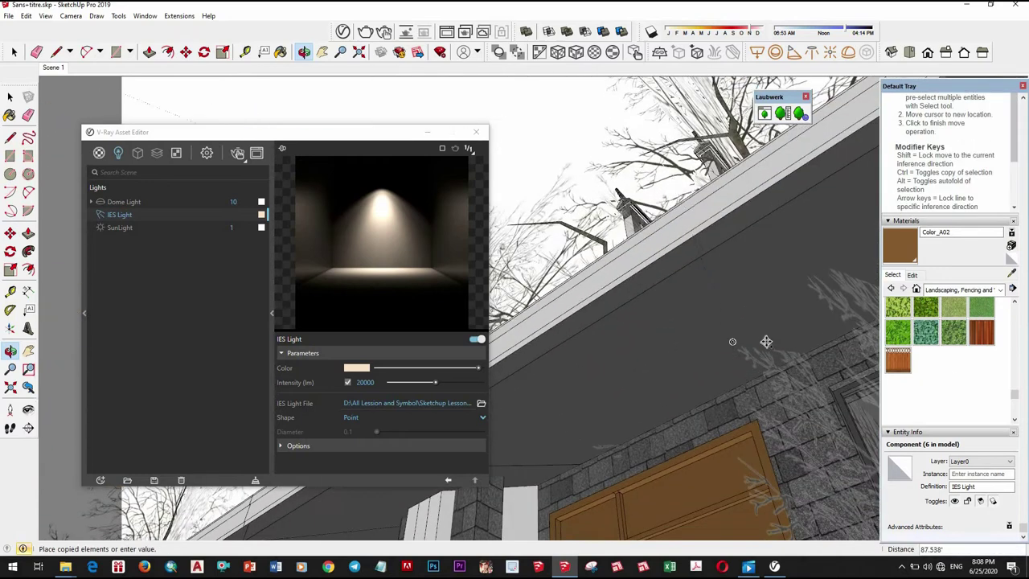
left_click(688, 366)
middle_click_drag(688, 366, 707, 379)
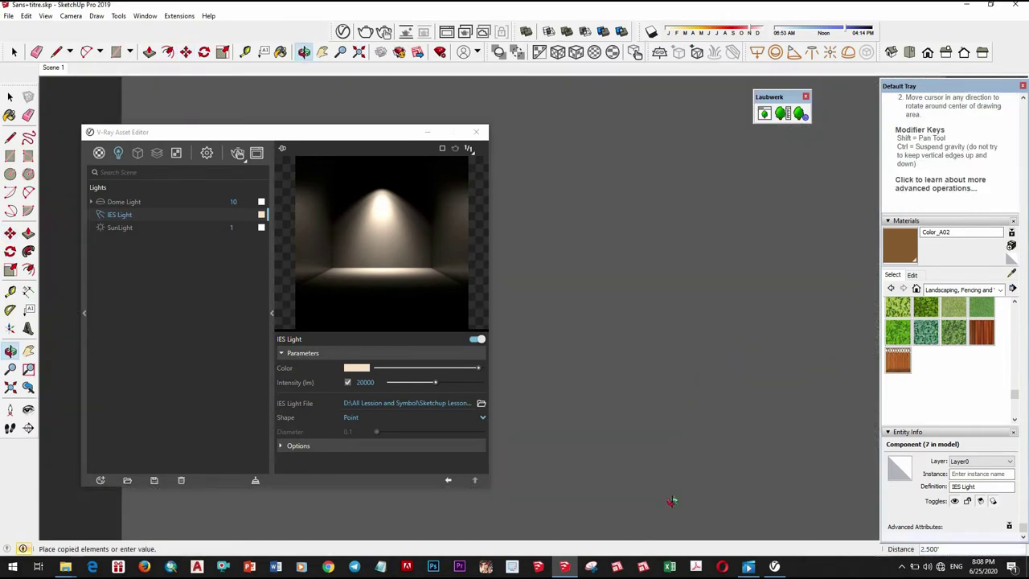
mouse_move(672, 501)
middle_mouse_down()
mouse_move(683, 230)
mouse_move(641, 204)
middle_mouse_up()
scroll(641, 204, "up", 3)
scroll(643, 247, "down", 5)
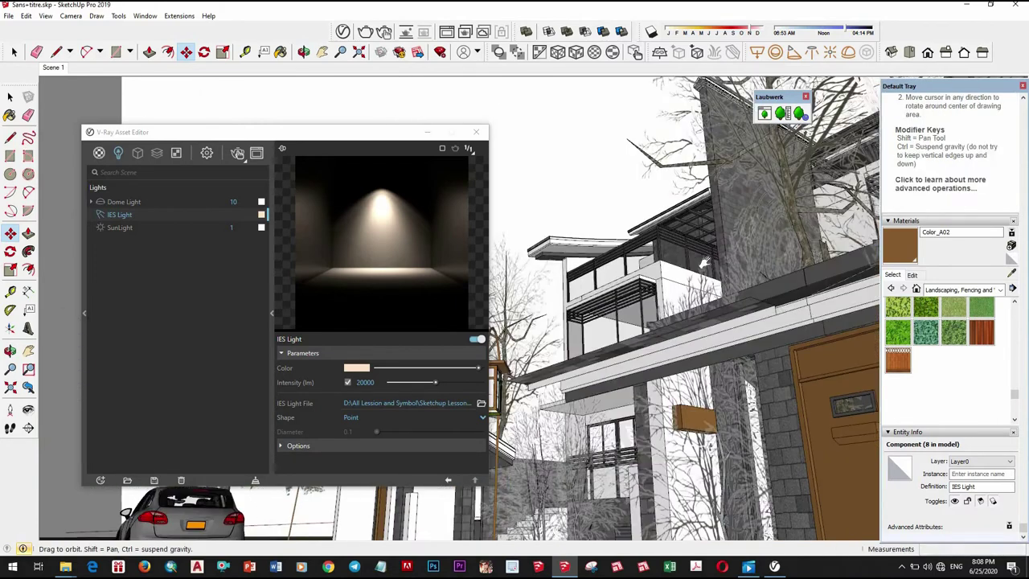
mouse_move(643, 247)
middle_mouse_down()
mouse_move(666, 230)
mouse_move(655, 461)
mouse_move(680, 300)
mouse_move(624, 220)
middle_mouse_up()
middle_click_drag(656, 274, 667, 310)
scroll(667, 305, "down", 3)
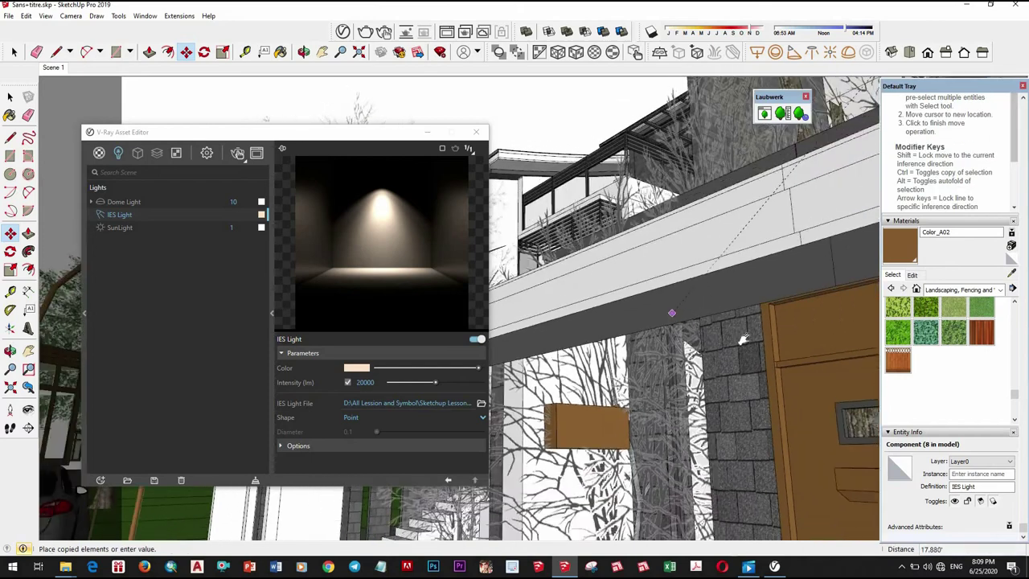
mouse_move(816, 184)
middle_mouse_down()
mouse_move(692, 232)
mouse_move(685, 411)
mouse_move(668, 173)
middle_mouse_up()
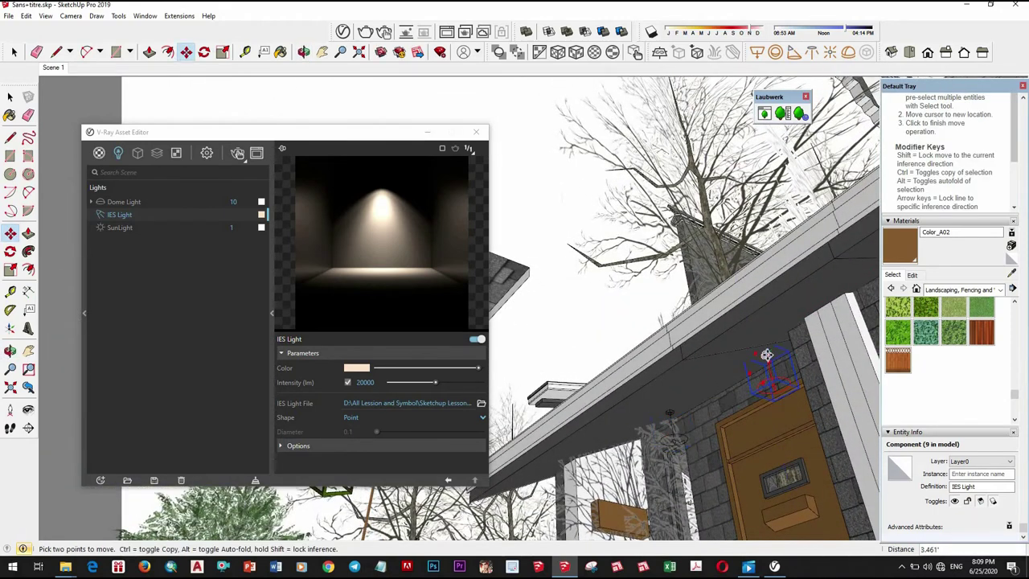
Orbit to the pergola underside and pick up an IES light copy there
scroll(768, 355, "up", 3)
scroll(754, 315, "down", 2)
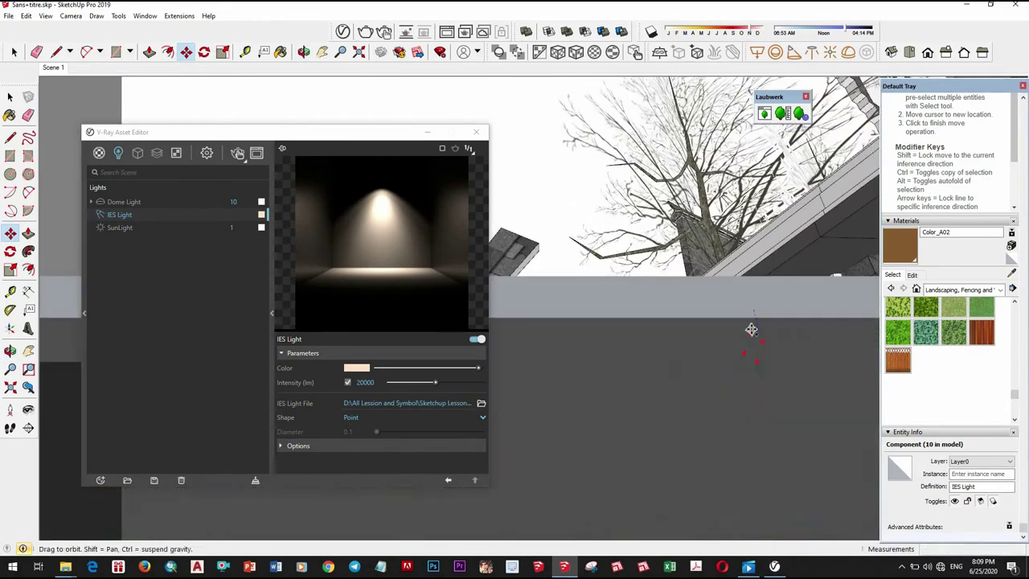
scroll(754, 314, "down", 2)
scroll(754, 314, "down", 2)
scroll(756, 316, "down", 2)
mouse_move(756, 316)
middle_mouse_down()
mouse_move(804, 348)
mouse_move(780, 378)
mouse_move(678, 429)
mouse_move(716, 466)
middle_mouse_up()
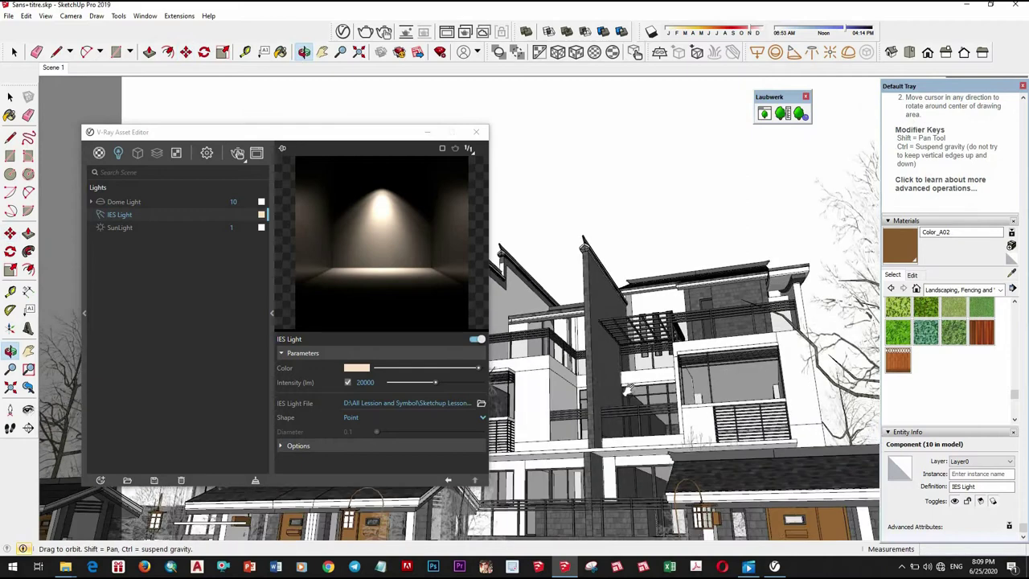
scroll(724, 411, "up", 2)
scroll(724, 411, "up", 2)
scroll(724, 411, "up", 3)
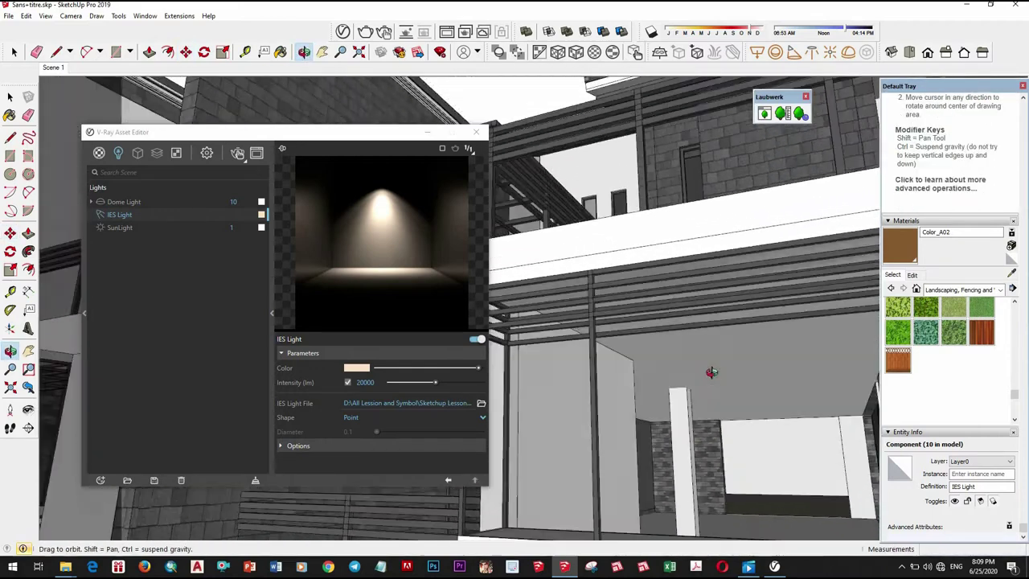
mouse_move(724, 410)
middle_mouse_down()
mouse_move(627, 370)
mouse_move(619, 341)
middle_mouse_up()
left_click(612, 366, "ctrl")
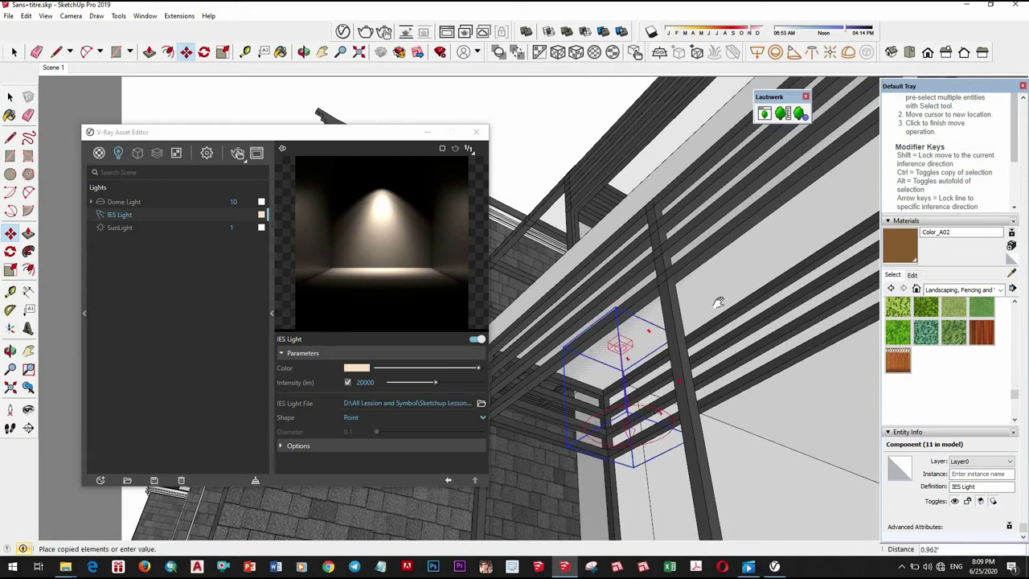
Orbit around the pergola toward the white door wall
middle_click_drag(718, 304, 686, 372)
mouse_move(734, 347)
middle_mouse_down()
mouse_move(749, 317)
mouse_move(788, 301)
mouse_move(758, 353)
mouse_move(707, 334)
mouse_move(684, 378)
mouse_move(656, 310)
middle_mouse_up()
scroll(759, 354, "down", 5)
scroll(746, 375, "down", 3)
scroll(707, 335, "down", 3)
scroll(683, 378, "down", 2)
scroll(656, 309, "up", 3)
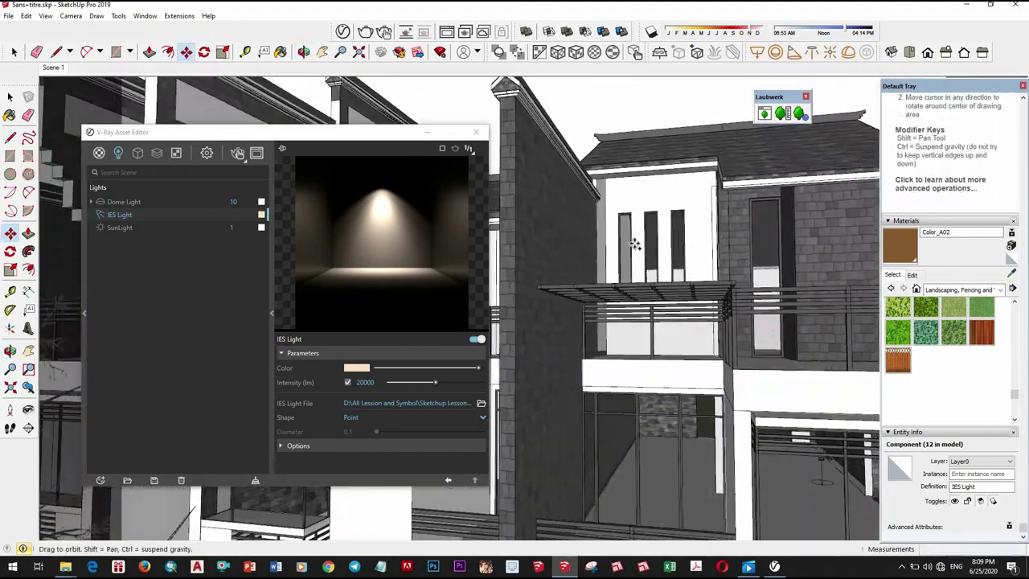
scroll(635, 309, "up", 3)
scroll(599, 309, "up", 2)
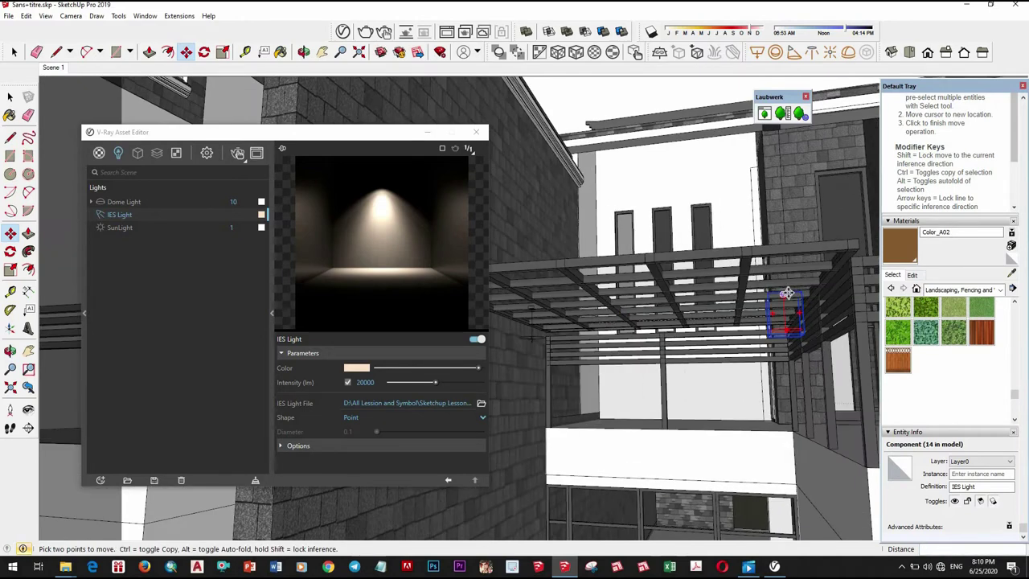
mouse_move(786, 297)
middle_mouse_down()
mouse_move(708, 368)
mouse_move(699, 243)
mouse_move(581, 248)
middle_mouse_up()
scroll(581, 248, "up", 2)
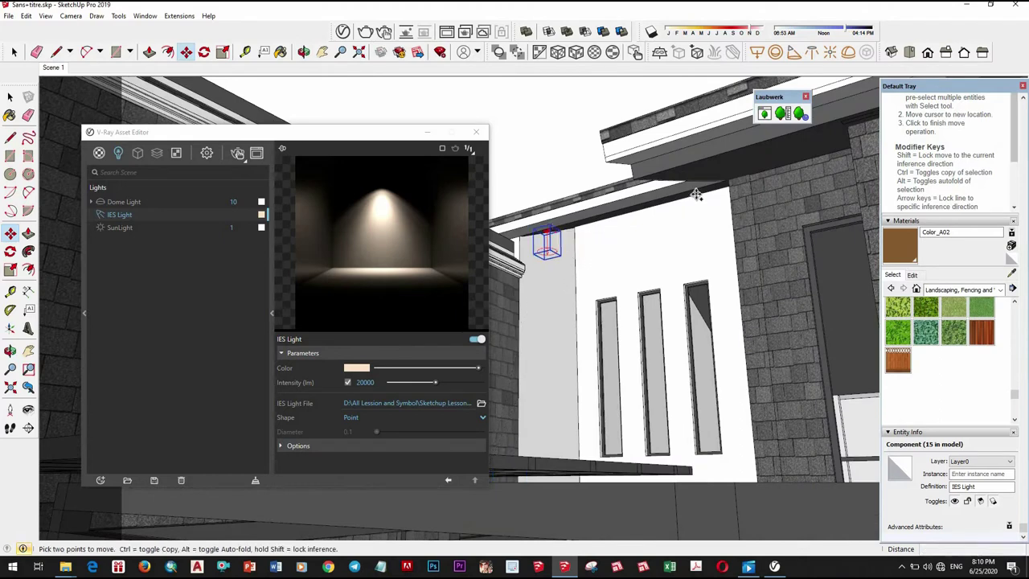
Ctrl-copy the IES light to a spot under the left wing's eave
left_click(710, 234)
key("ctrl")
middle_click_drag(710, 234, 724, 183)
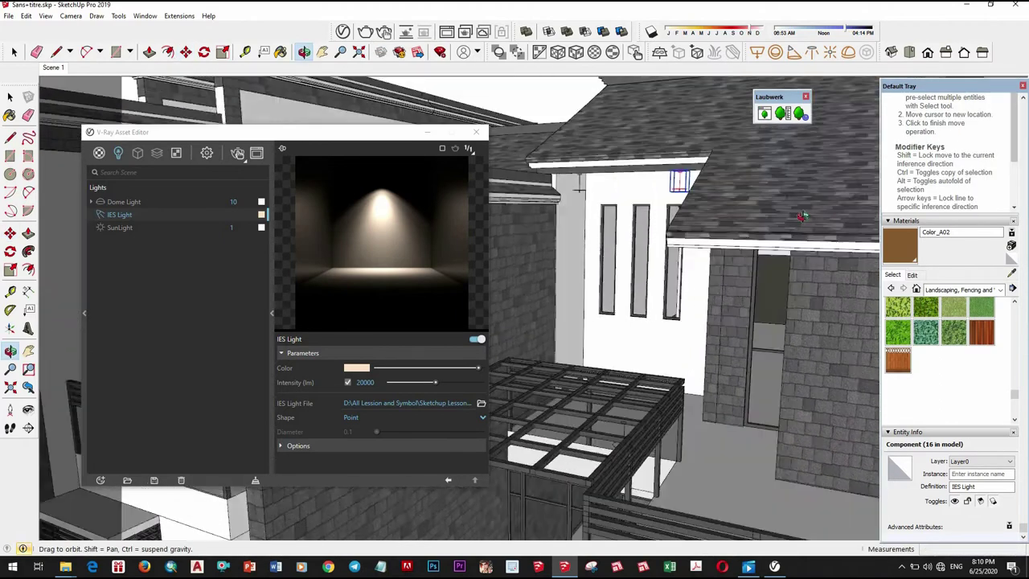
scroll(723, 184, "up", 2)
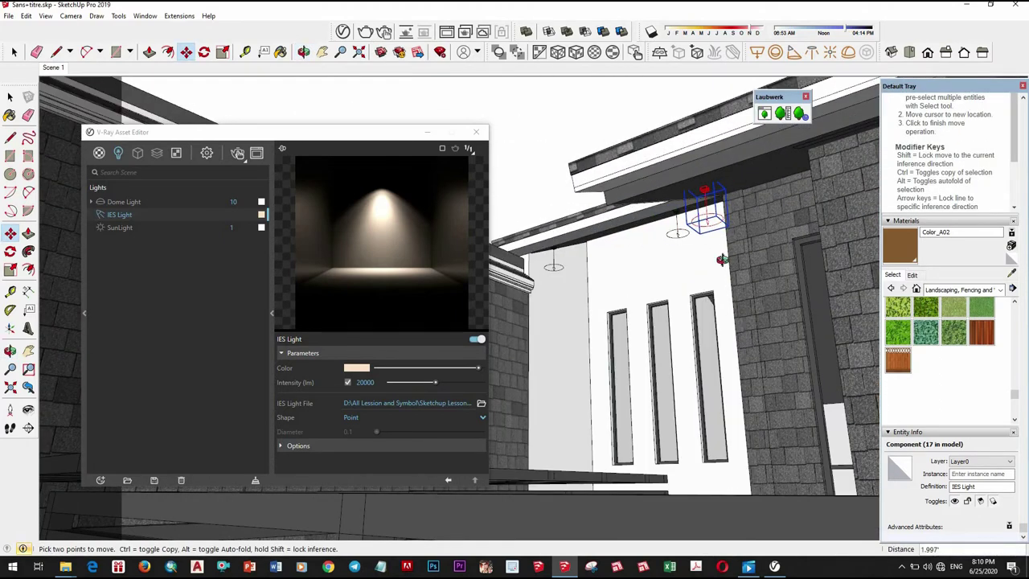
mouse_move(722, 259)
middle_mouse_down()
mouse_move(805, 304)
mouse_move(691, 289)
middle_mouse_up()
scroll(756, 274, "down", 5)
scroll(571, 275, "up", 5)
mouse_move(579, 277)
middle_mouse_down()
mouse_move(571, 275)
mouse_move(638, 264)
mouse_move(738, 265)
middle_mouse_up()
scroll(571, 275, "up", 3)
scroll(671, 276, "up", 2)
scroll(756, 278, "down", 5)
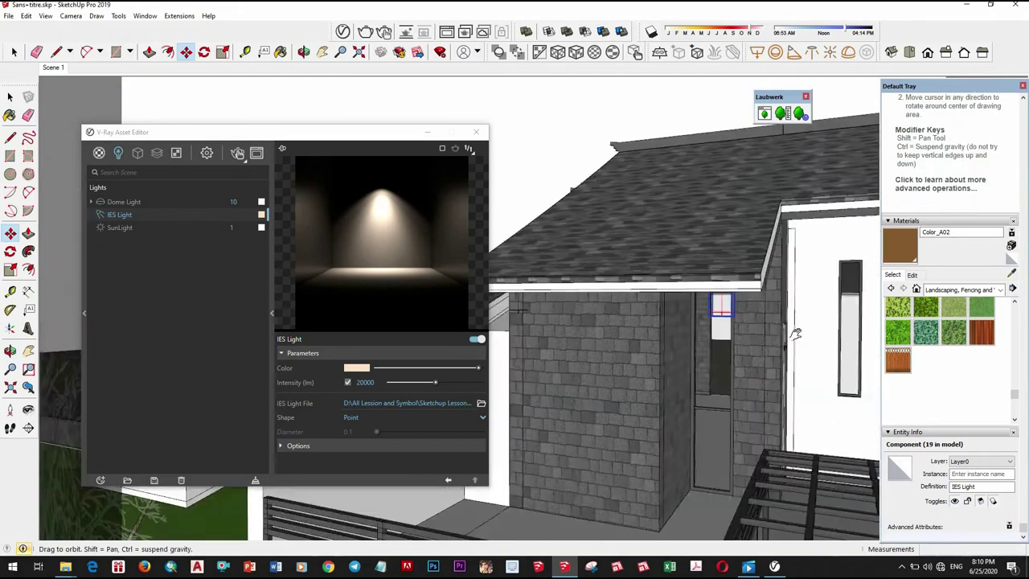
middle_click_drag(603, 361, 659, 341)
scroll(660, 341, "up", 3)
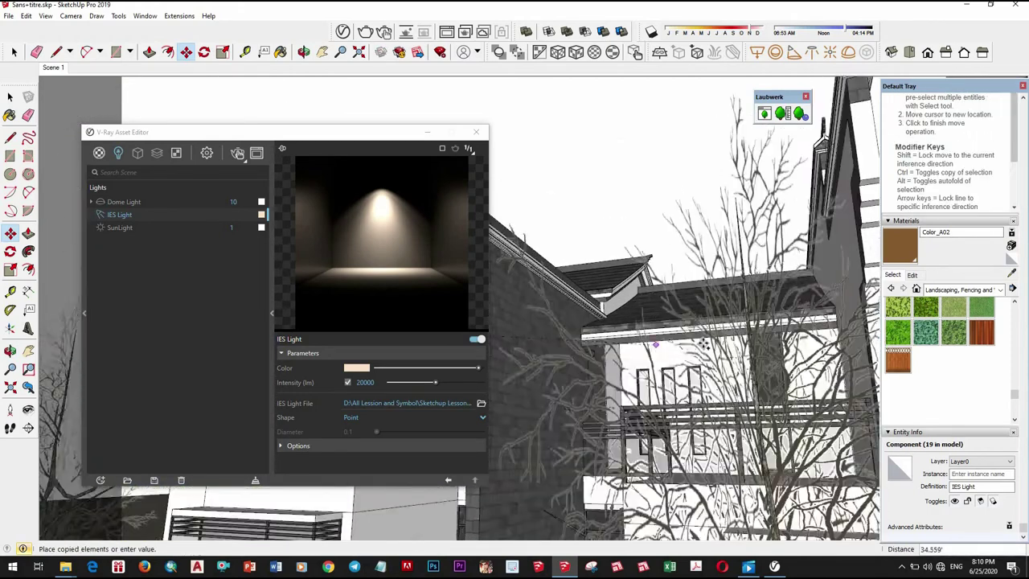
scroll(681, 282, "up", 3)
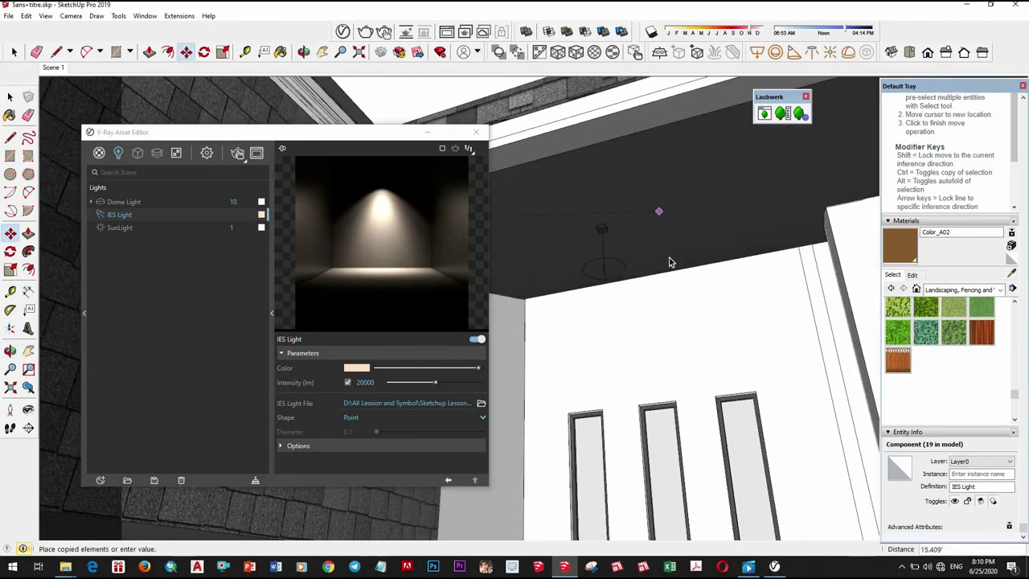
middle_click_drag(659, 212, 611, 241)
left_click(611, 241)
Return the camera to the saved Scene 1 viewpoint
key("space")
left_click(57, 52)
left_click(55, 67)
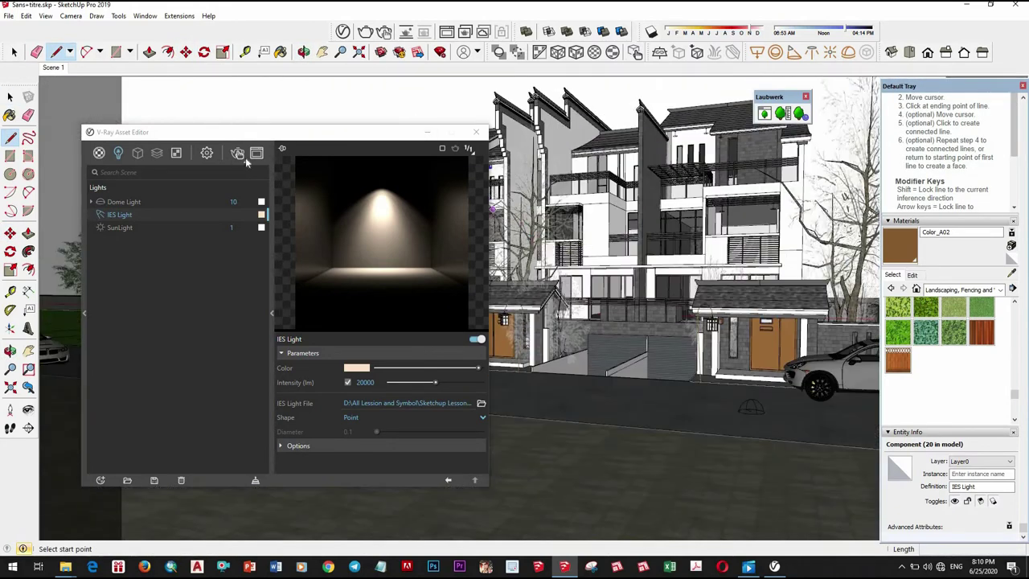
In V-Ray settings, disable Interactive and set Max Subdivs 24, Bucket Size 72, filter size 1
left_click(206, 153)
left_click(253, 204)
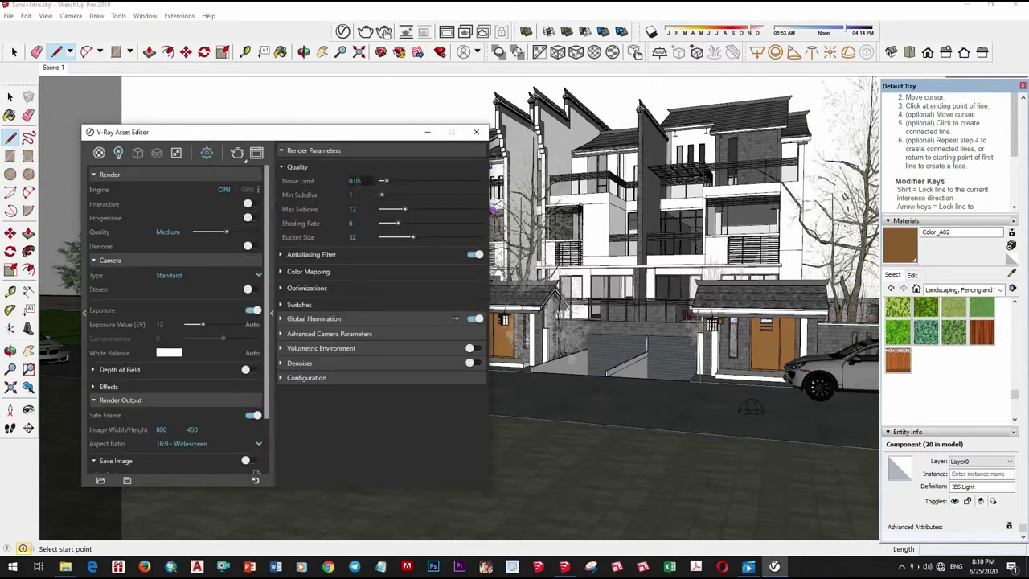
double_click(348, 209)
type("24")
double_click(347, 238)
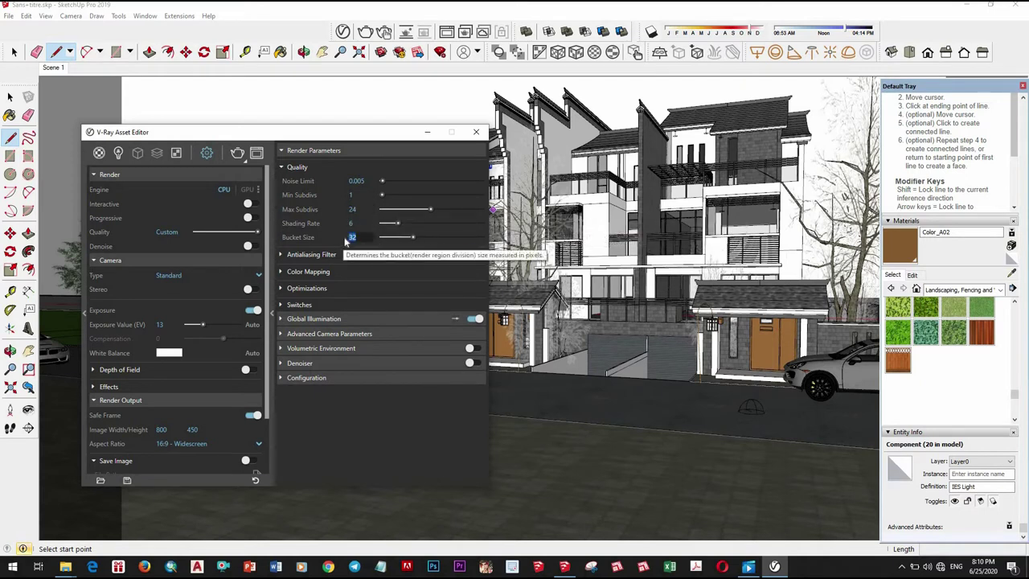
type("72")
key("Return")
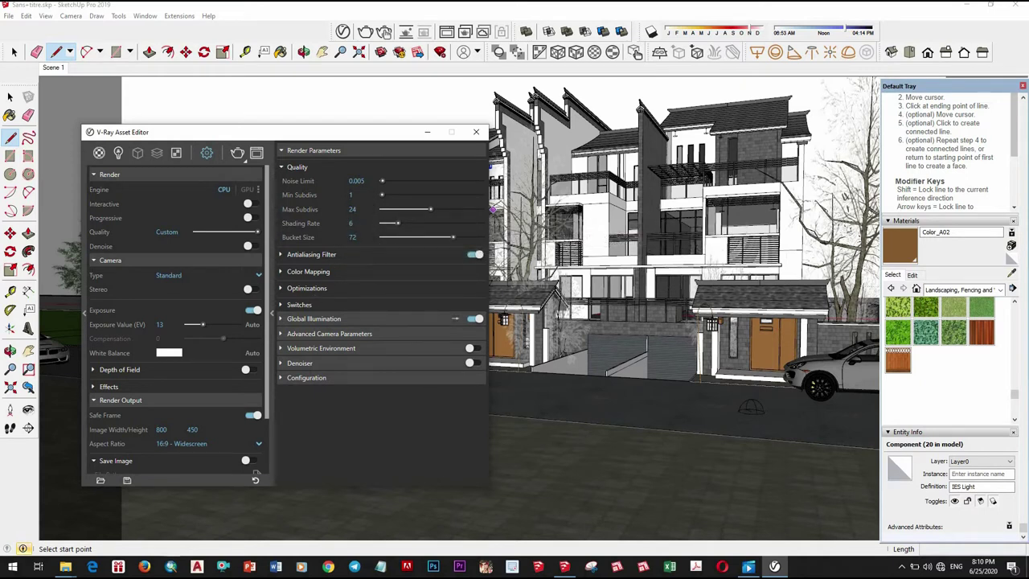
left_click(311, 254)
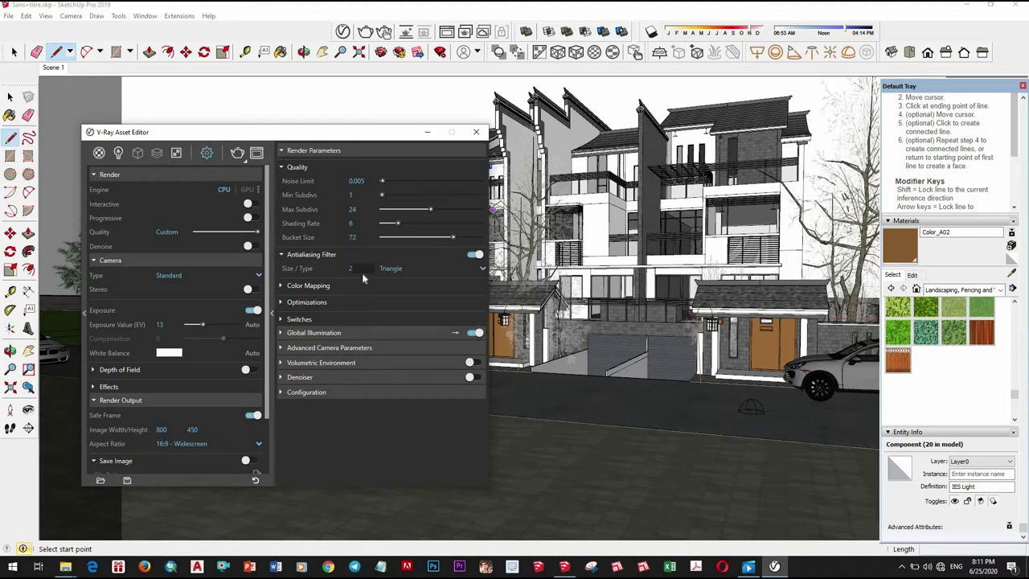
type("1")
Set Primary Rays to Irradiance map with Min Rate -4 and Light Cache Subdivs 1500, then close settings
left_click(366, 333)
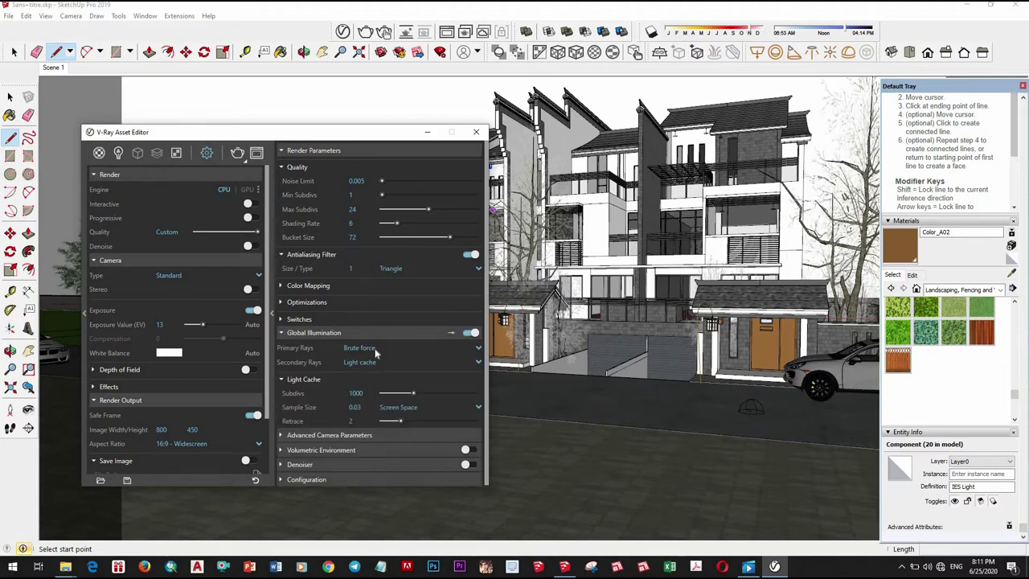
left_click(374, 352)
left_click(390, 376)
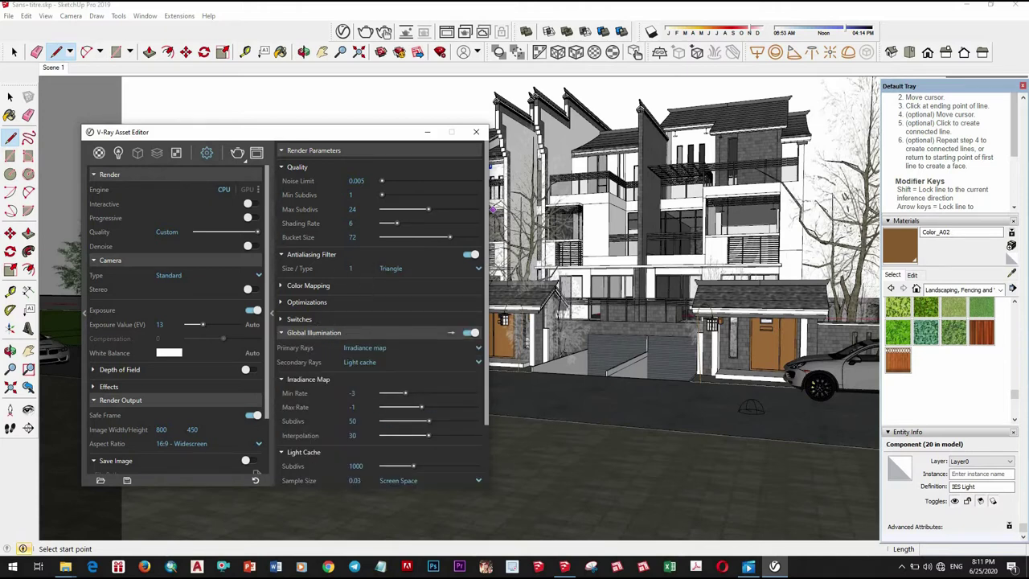
left_click(354, 392)
left_click(355, 465)
type("1500")
key("Return")
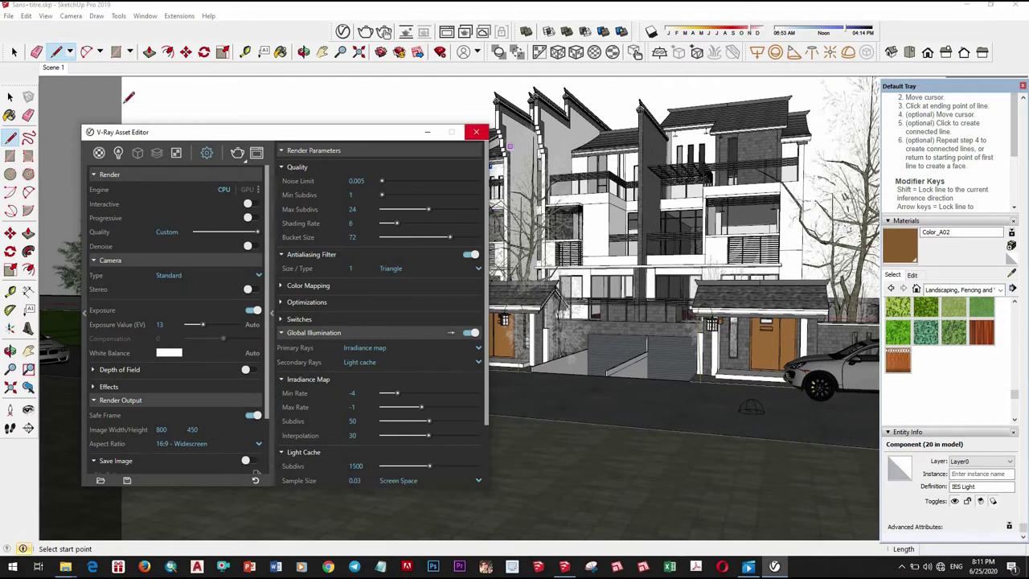
left_click(476, 132)
left_click(11, 96)
Render the townhouse night scene in V-Ray, then play the latest Villa Concept screen recording
left_click(393, 117)
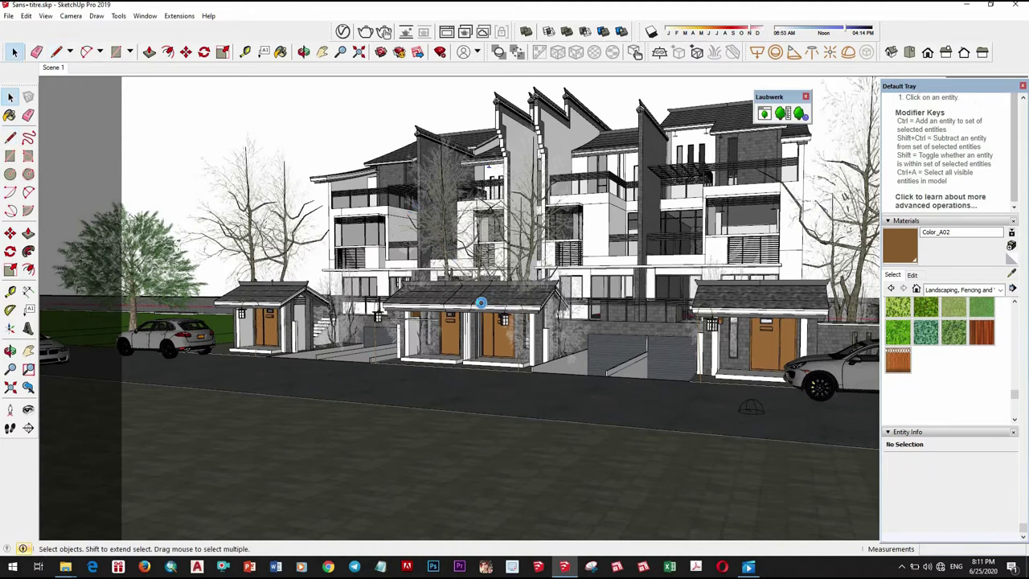
left_click(383, 31)
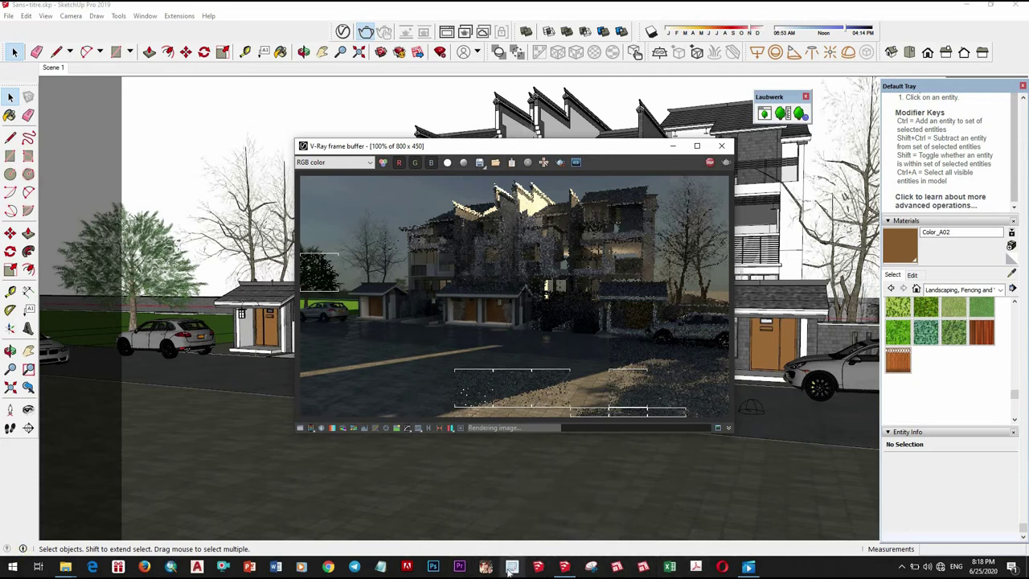
mouse_move(65, 567)
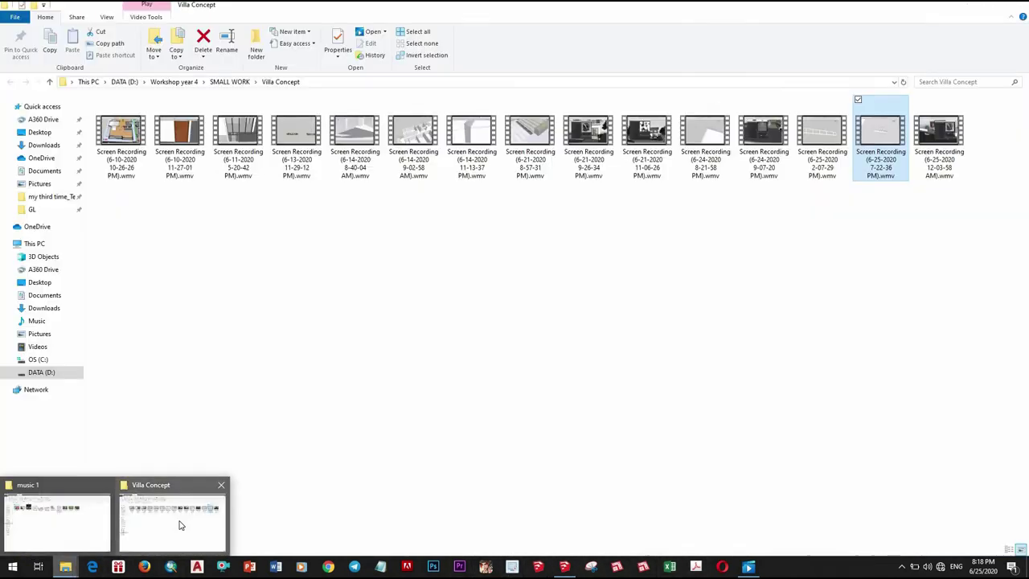
left_click(180, 525)
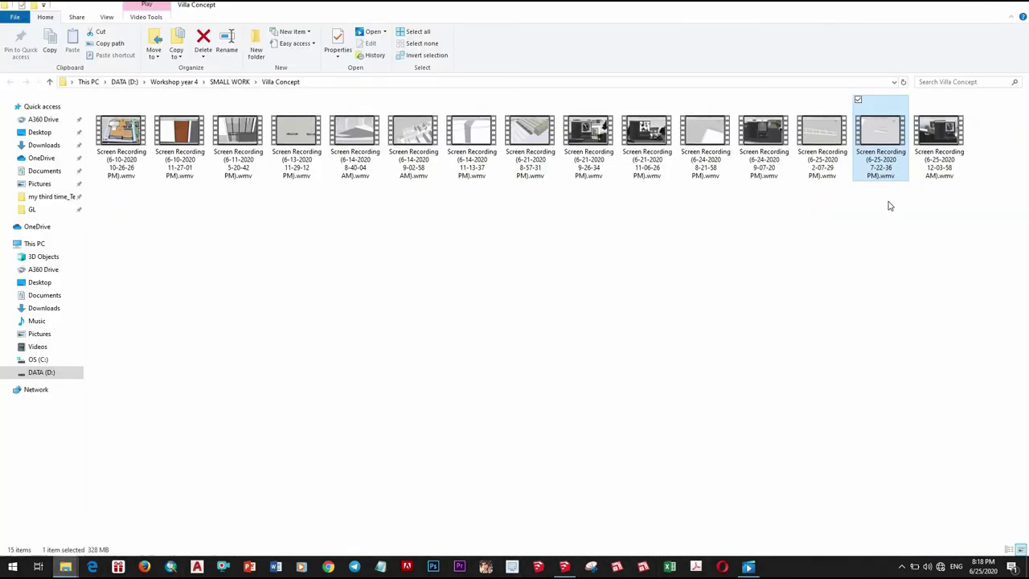
double_click(890, 122)
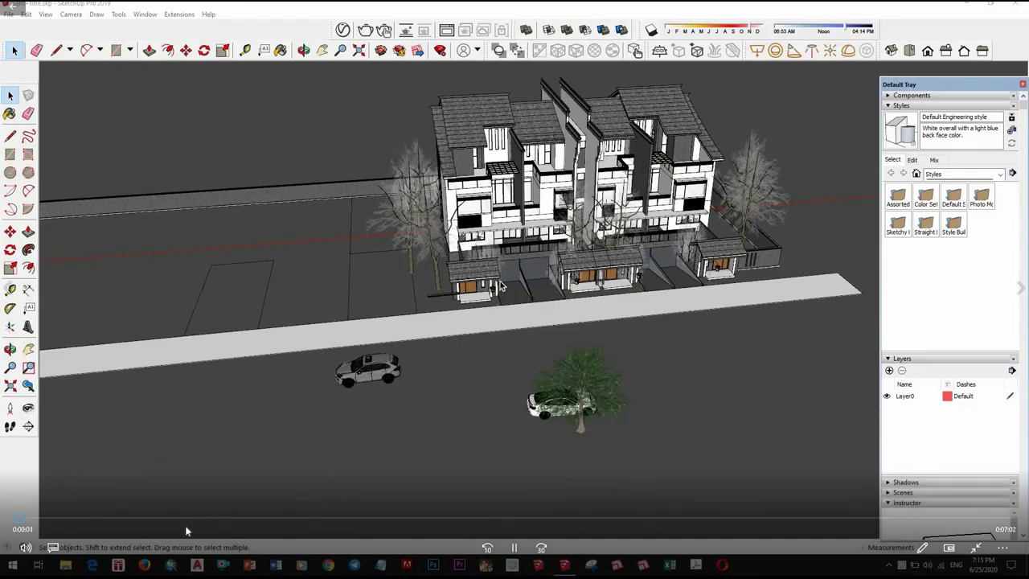
Scrub two earlier recordings, jumping to about 3:01, 4:13 and the rendering part, closing each
left_click(444, 519)
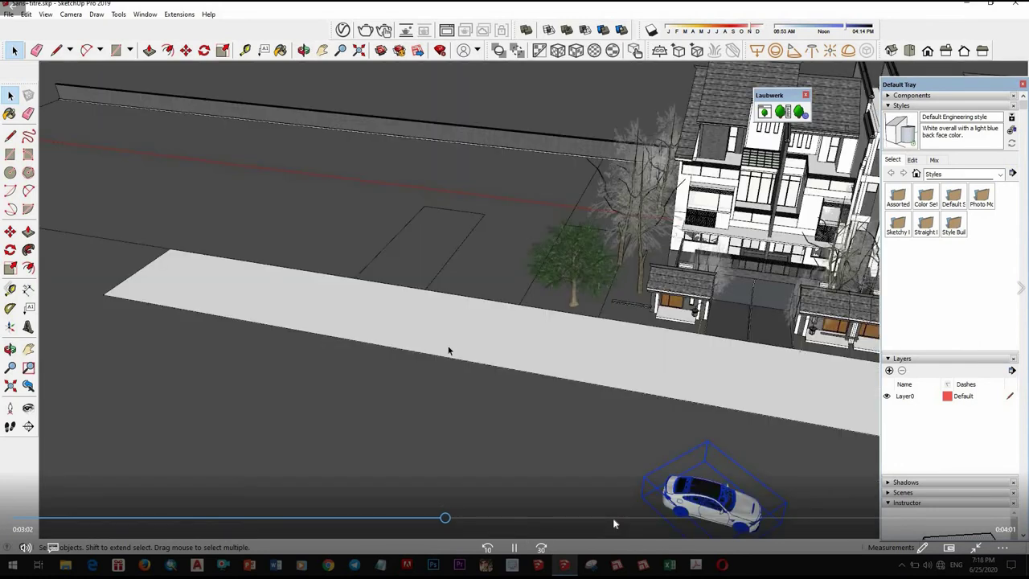
left_click(613, 519)
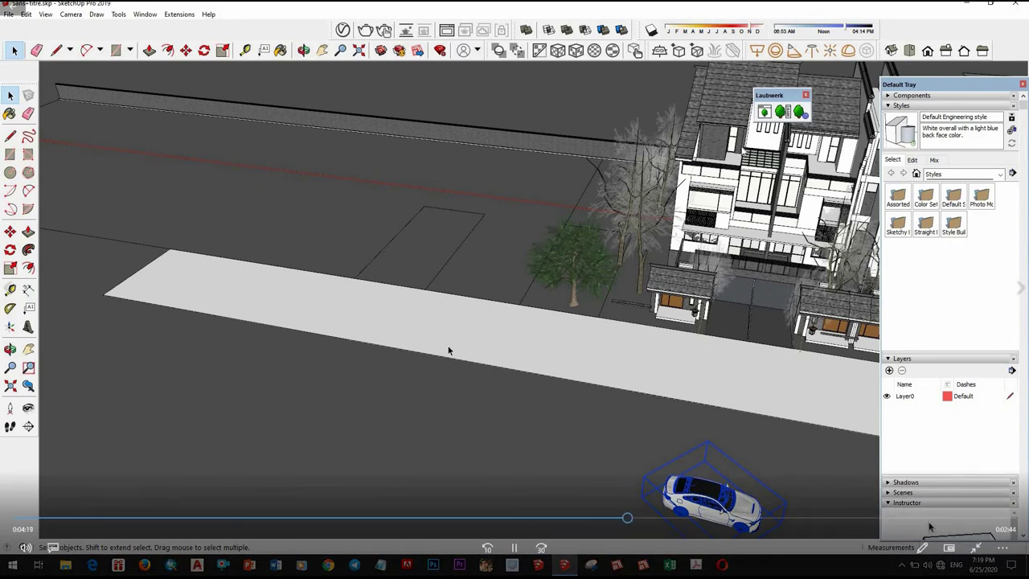
key("alt+F4")
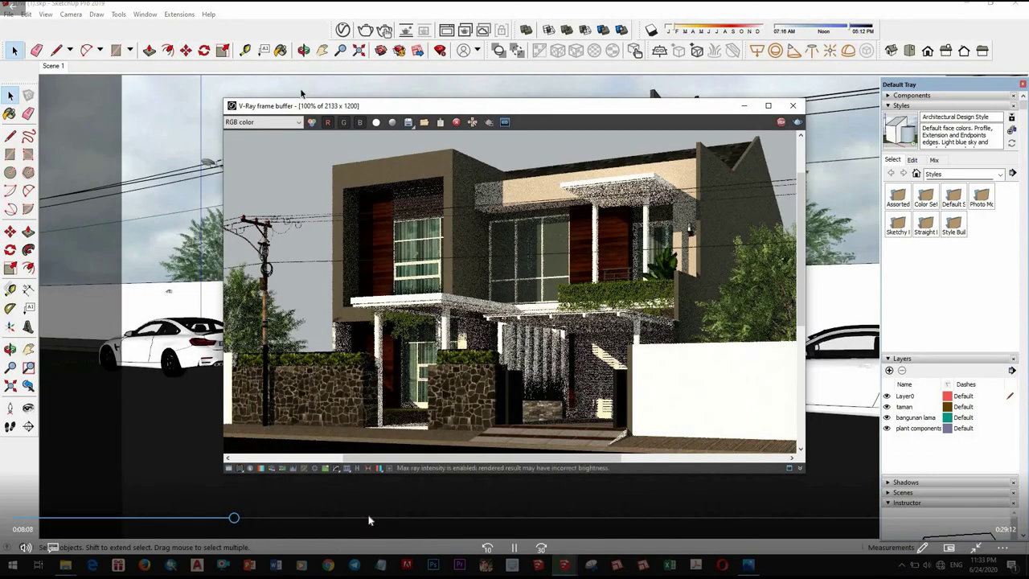
left_click(369, 518)
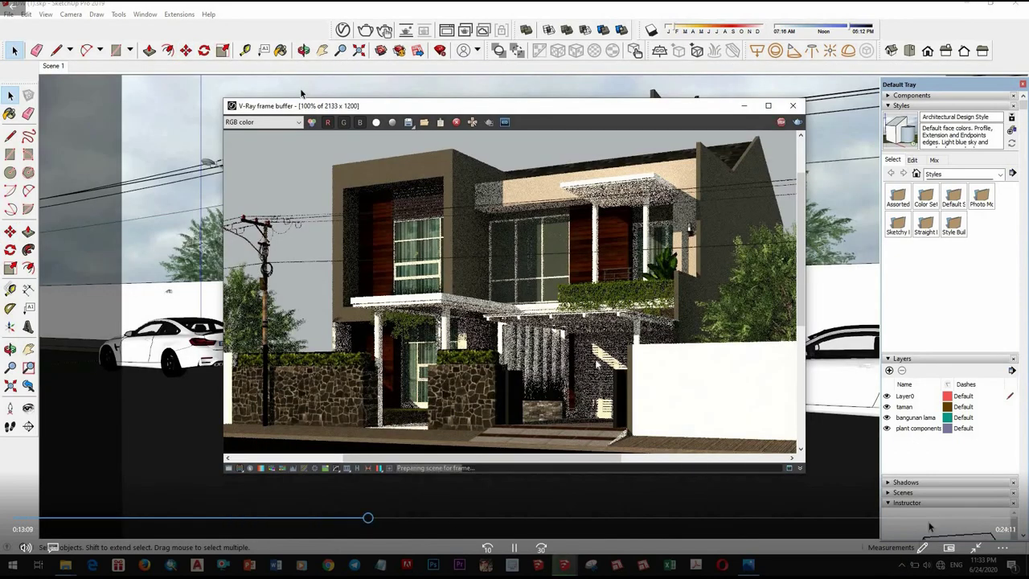
key("alt+F4")
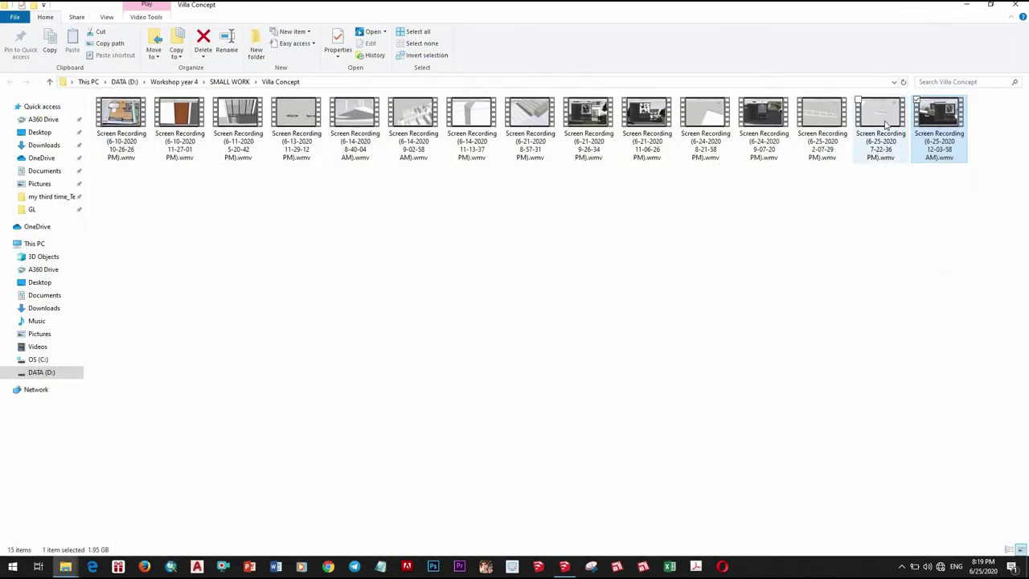
left_click(888, 120)
double_click(887, 122)
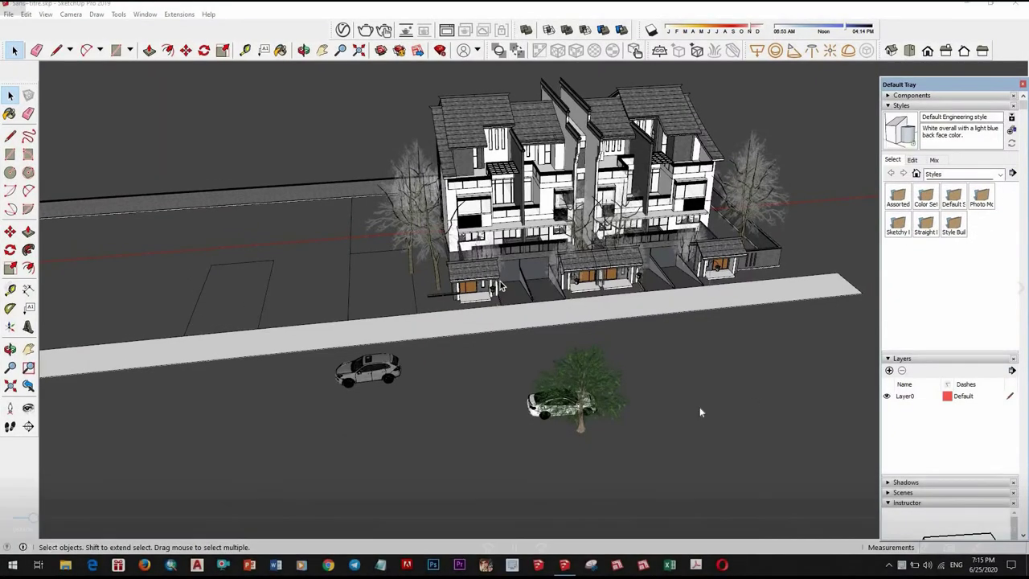
left_click_drag(448, 518, 759, 518)
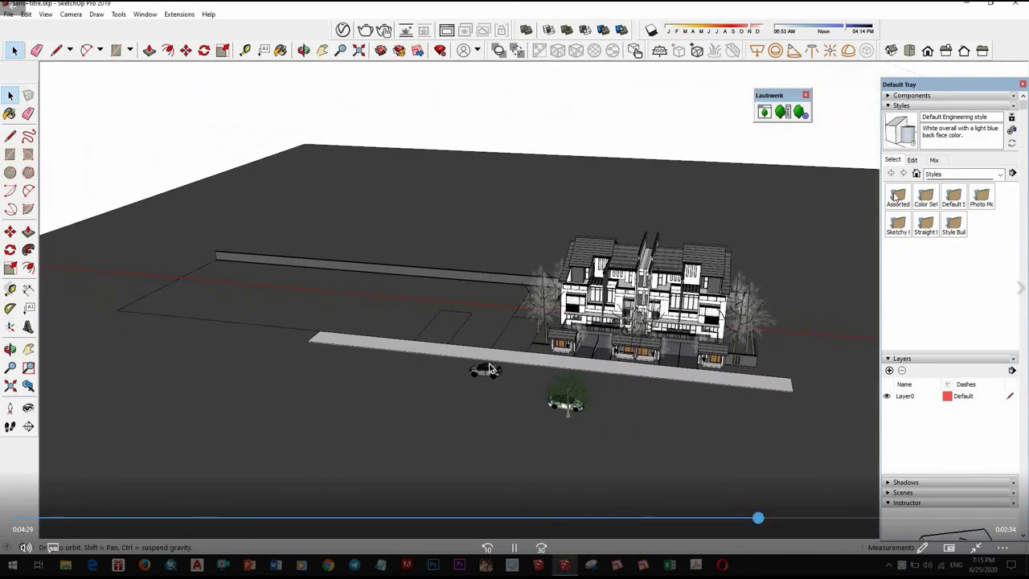
Close the video player to return to the Villa Concept recordings folder
key("alt+F4")
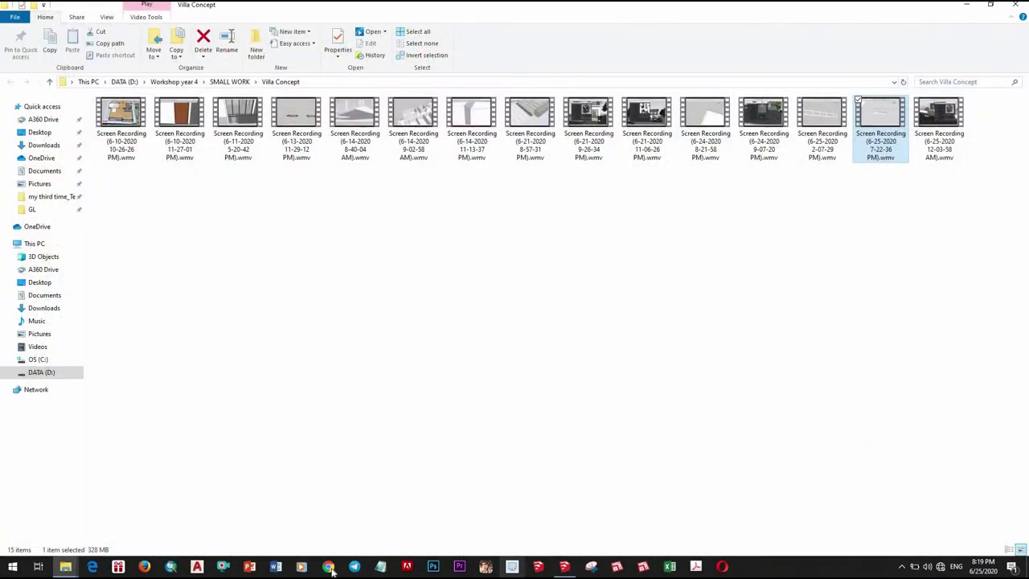